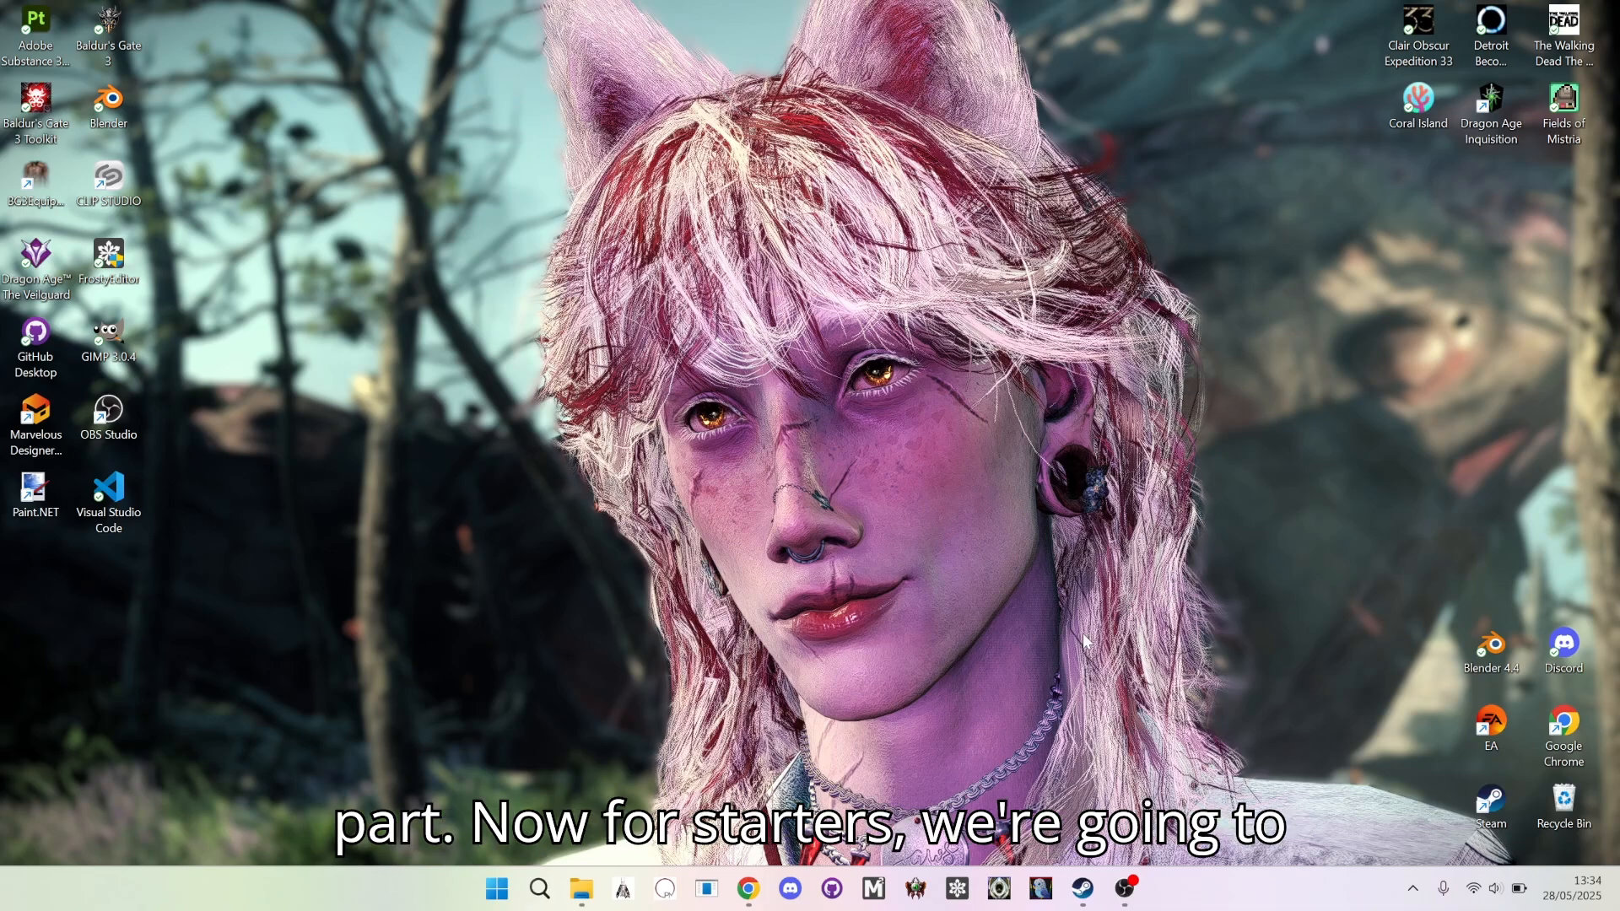
View the GIMP 3.0.4 download option on gimp.org in Chrome
{"action": "left_click", "coordinate": [748, 888]}
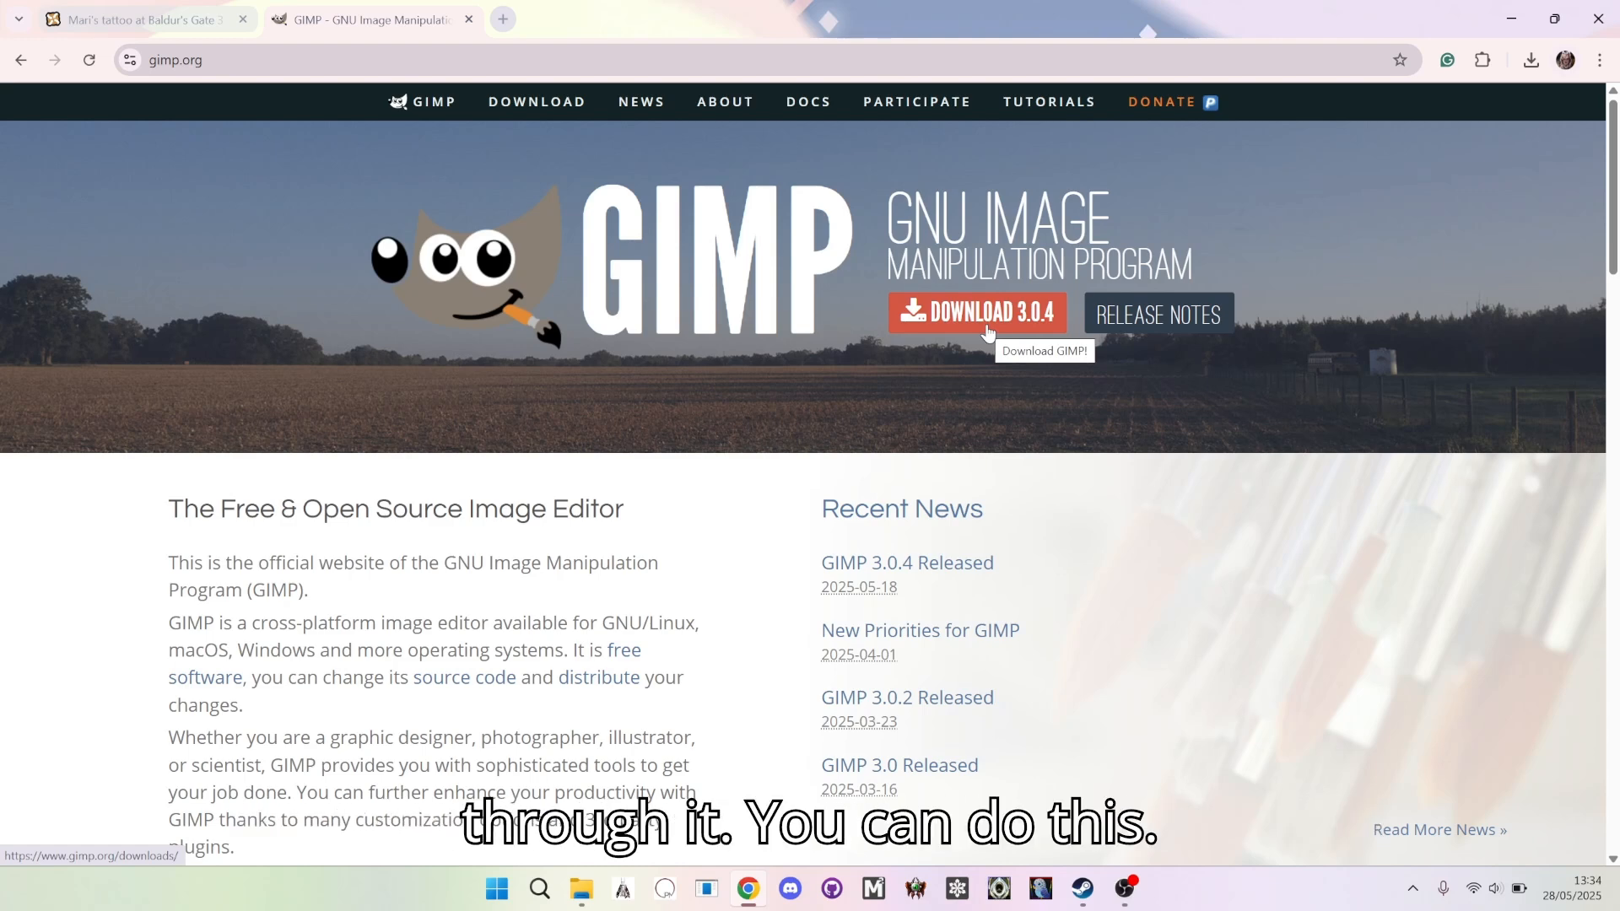
{"action": "left_click", "coordinate": [1512, 19]}
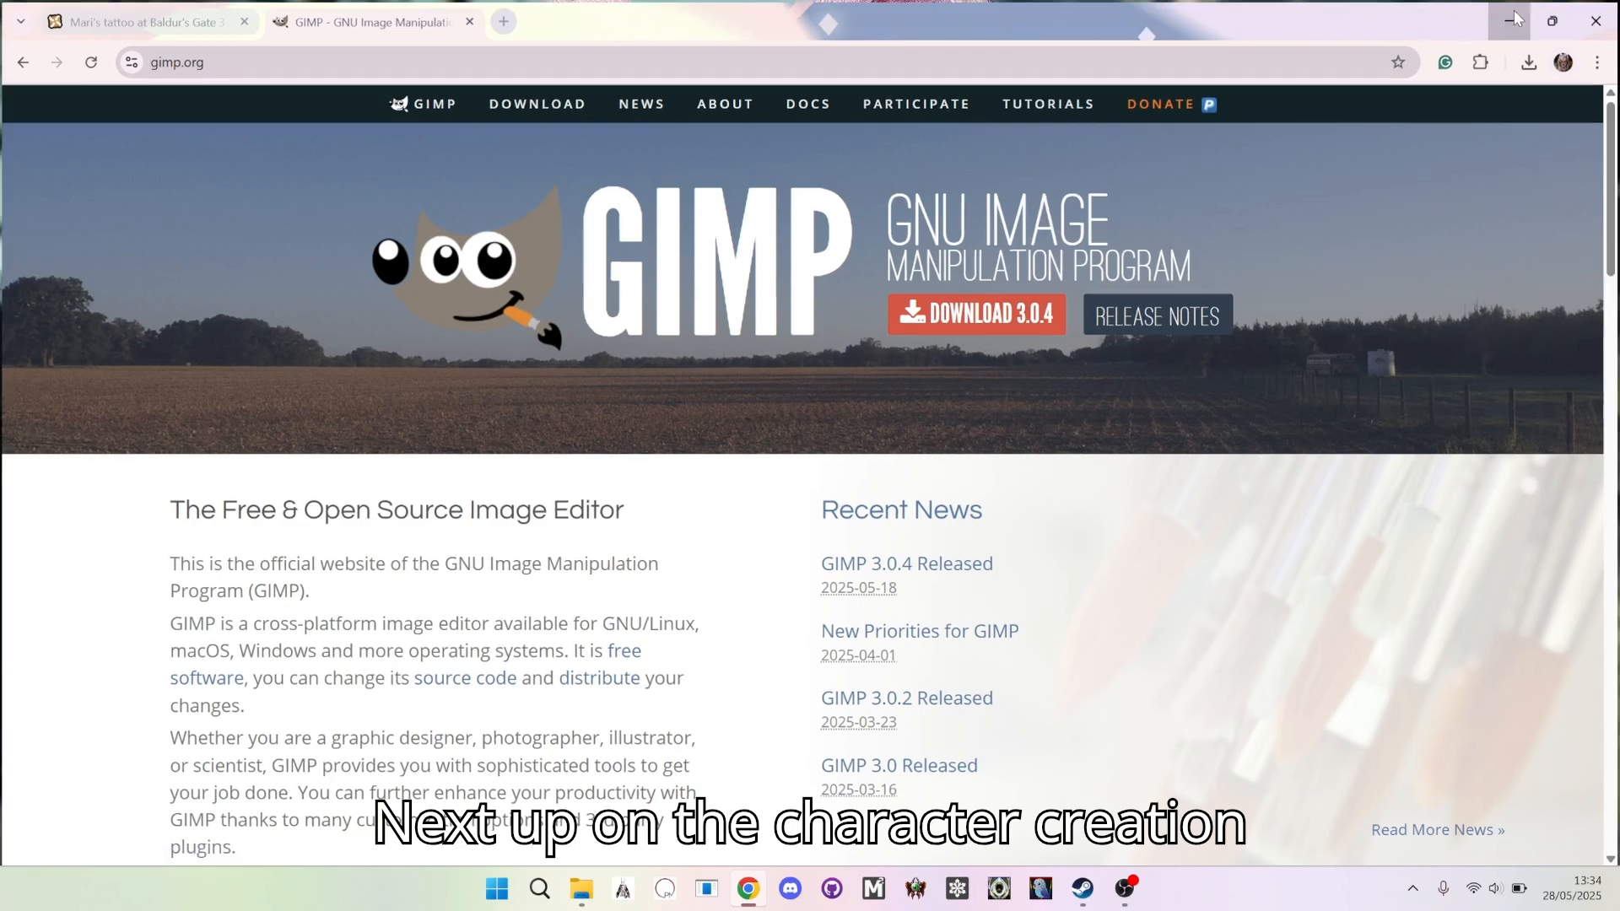
In File Explorer, copy the "Adding makeup or tattoos of choice" folder from the zip of the same name in Tutorials
{"action": "left_click", "coordinate": [582, 889]}
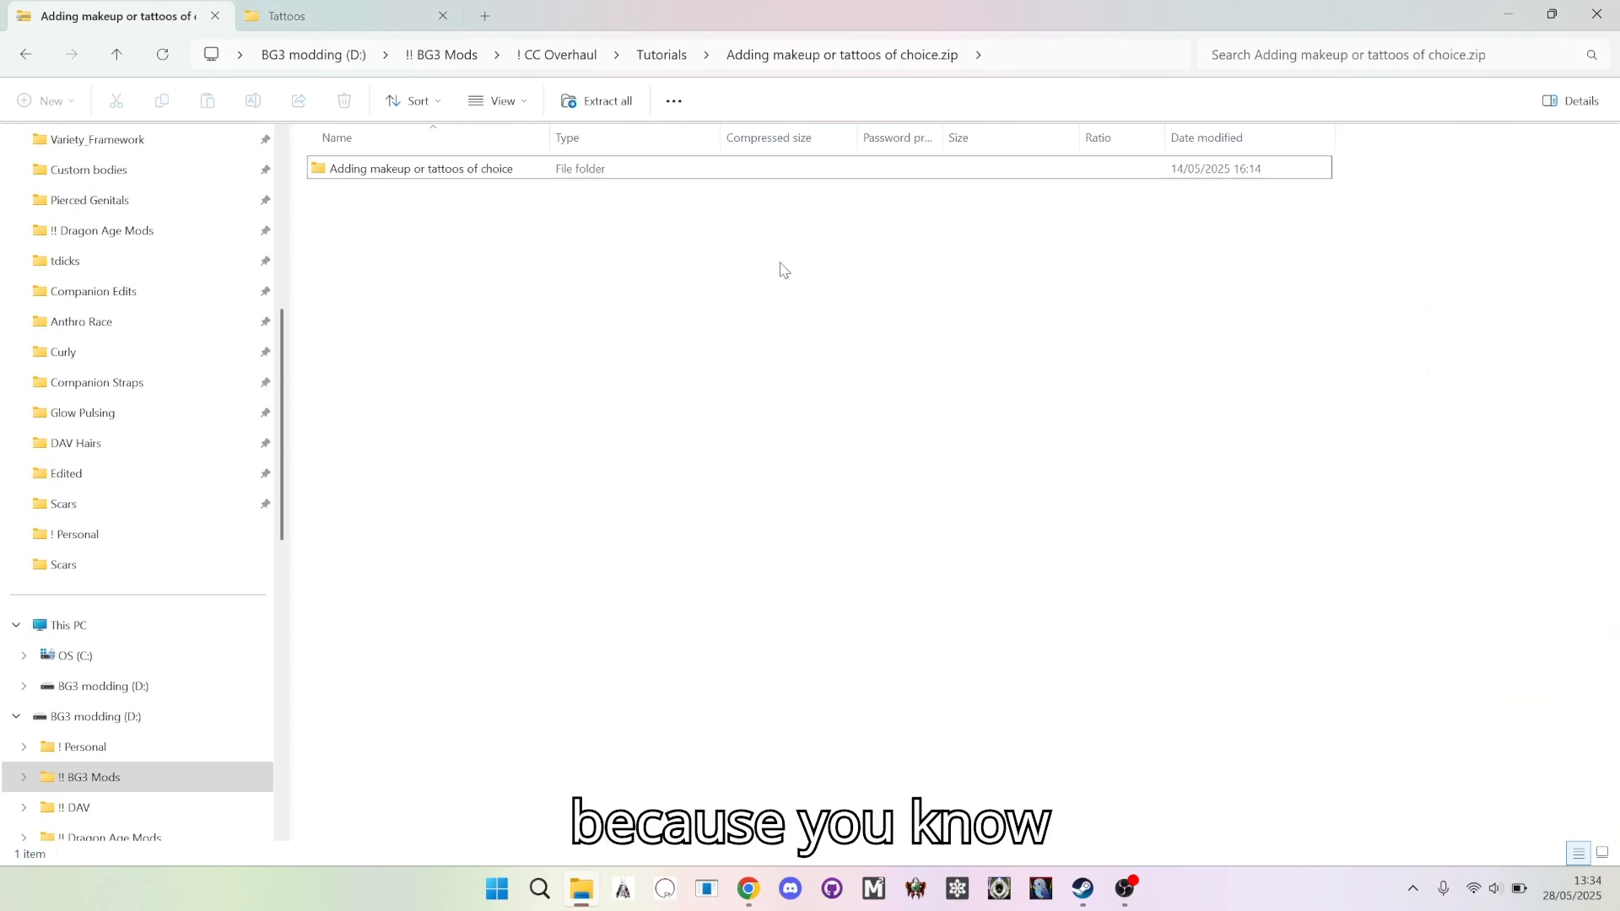
{"action": "left_click", "coordinate": [662, 55]}
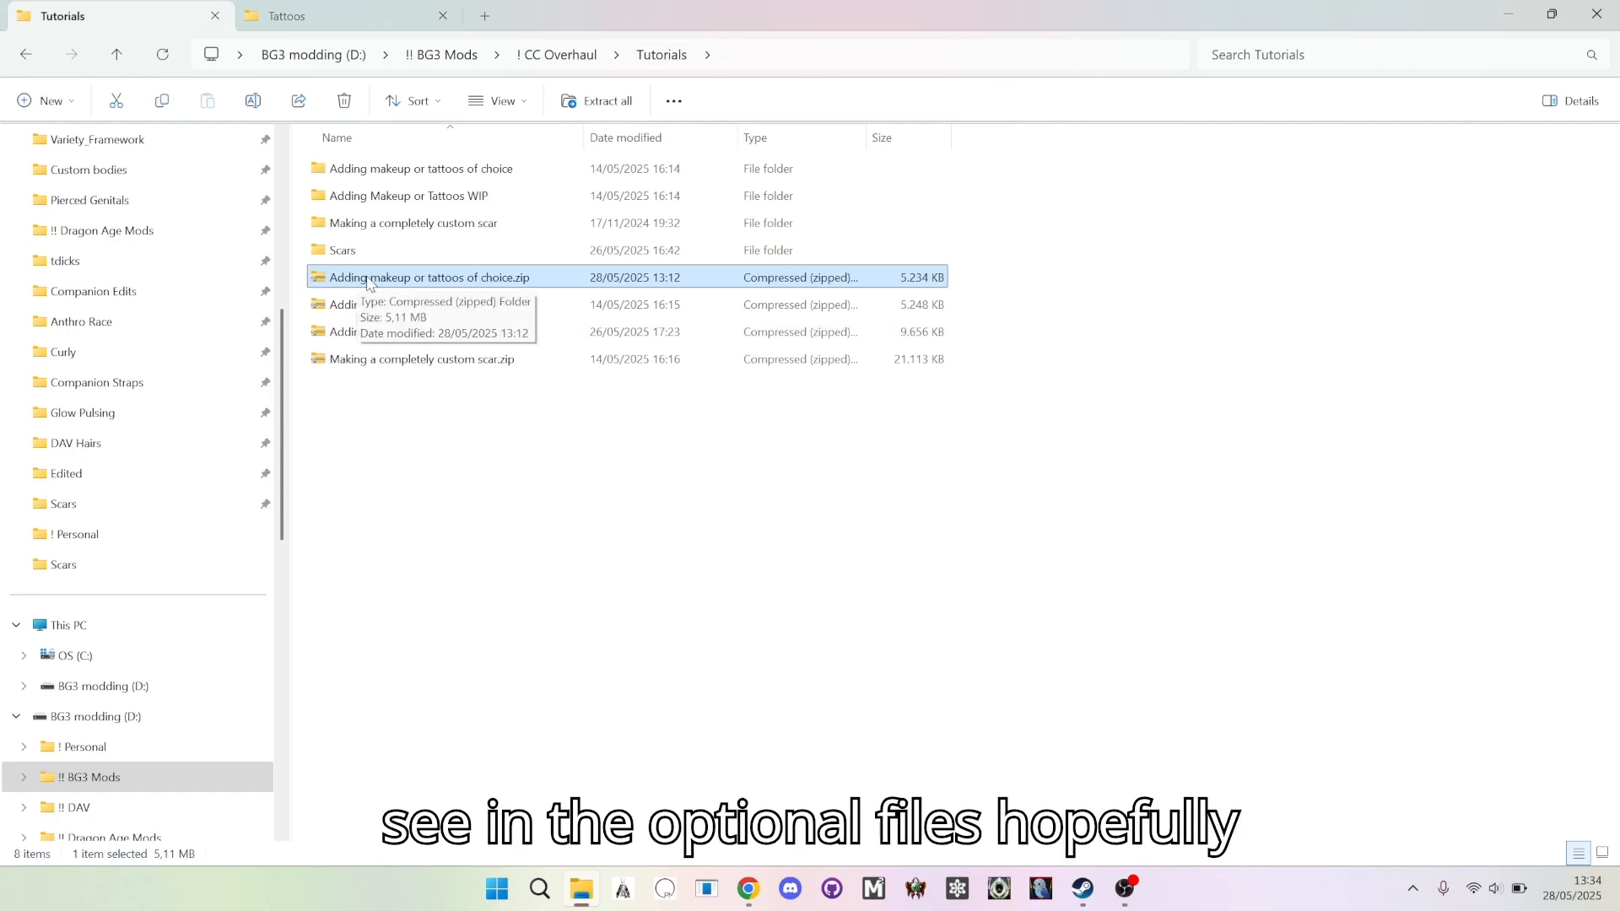
{"action": "double_click", "coordinate": [429, 280]}
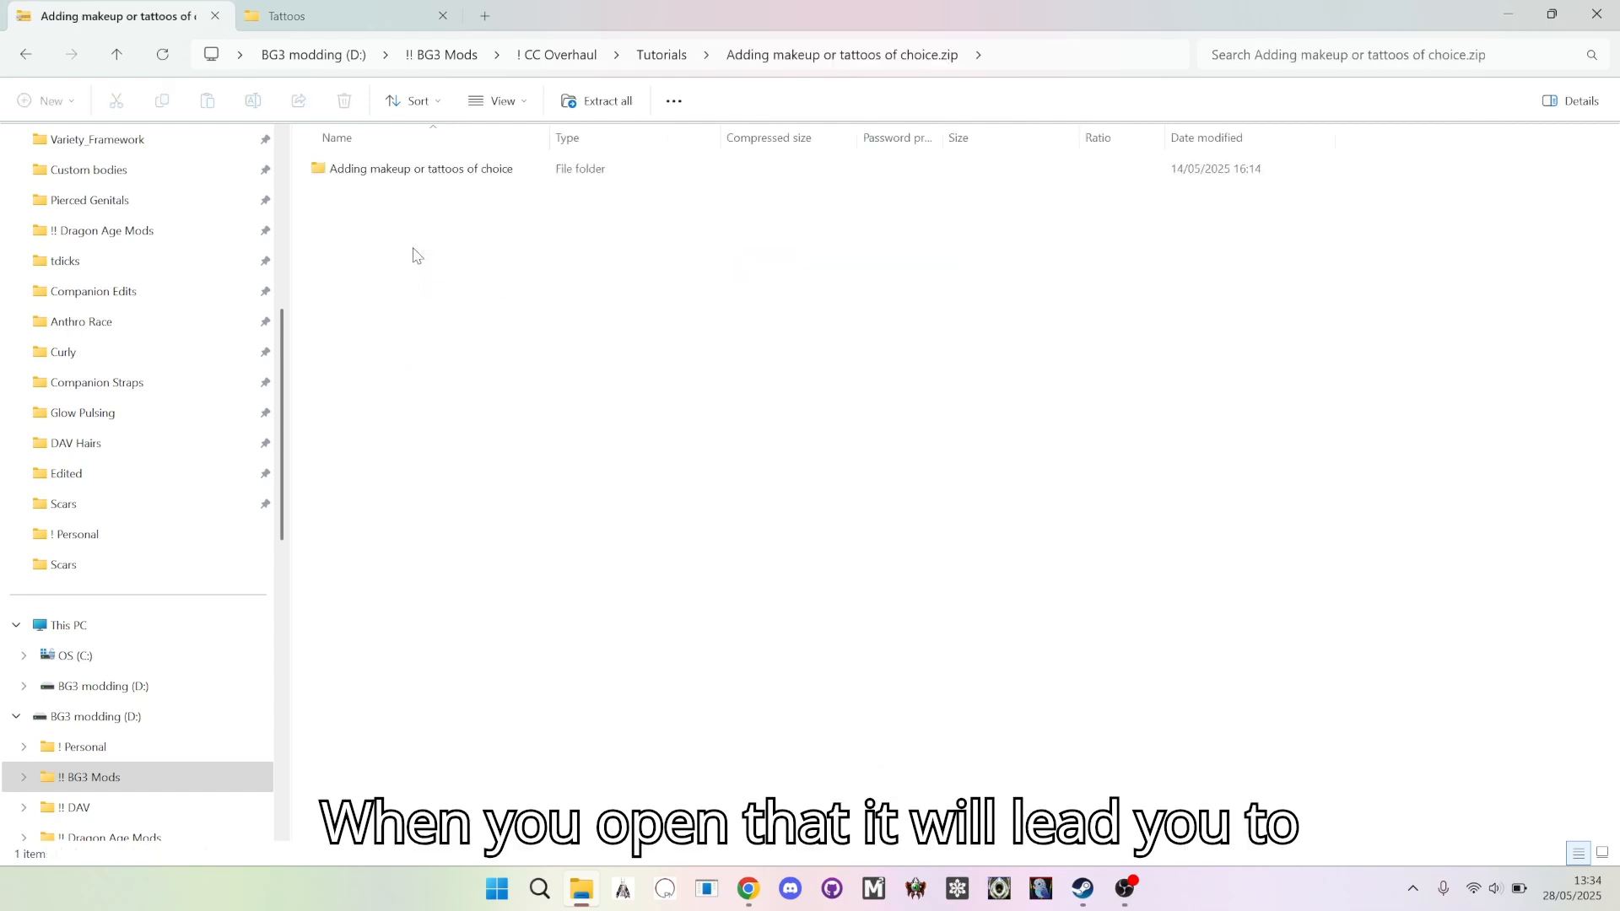
{"action": "left_click", "coordinate": [415, 178]}
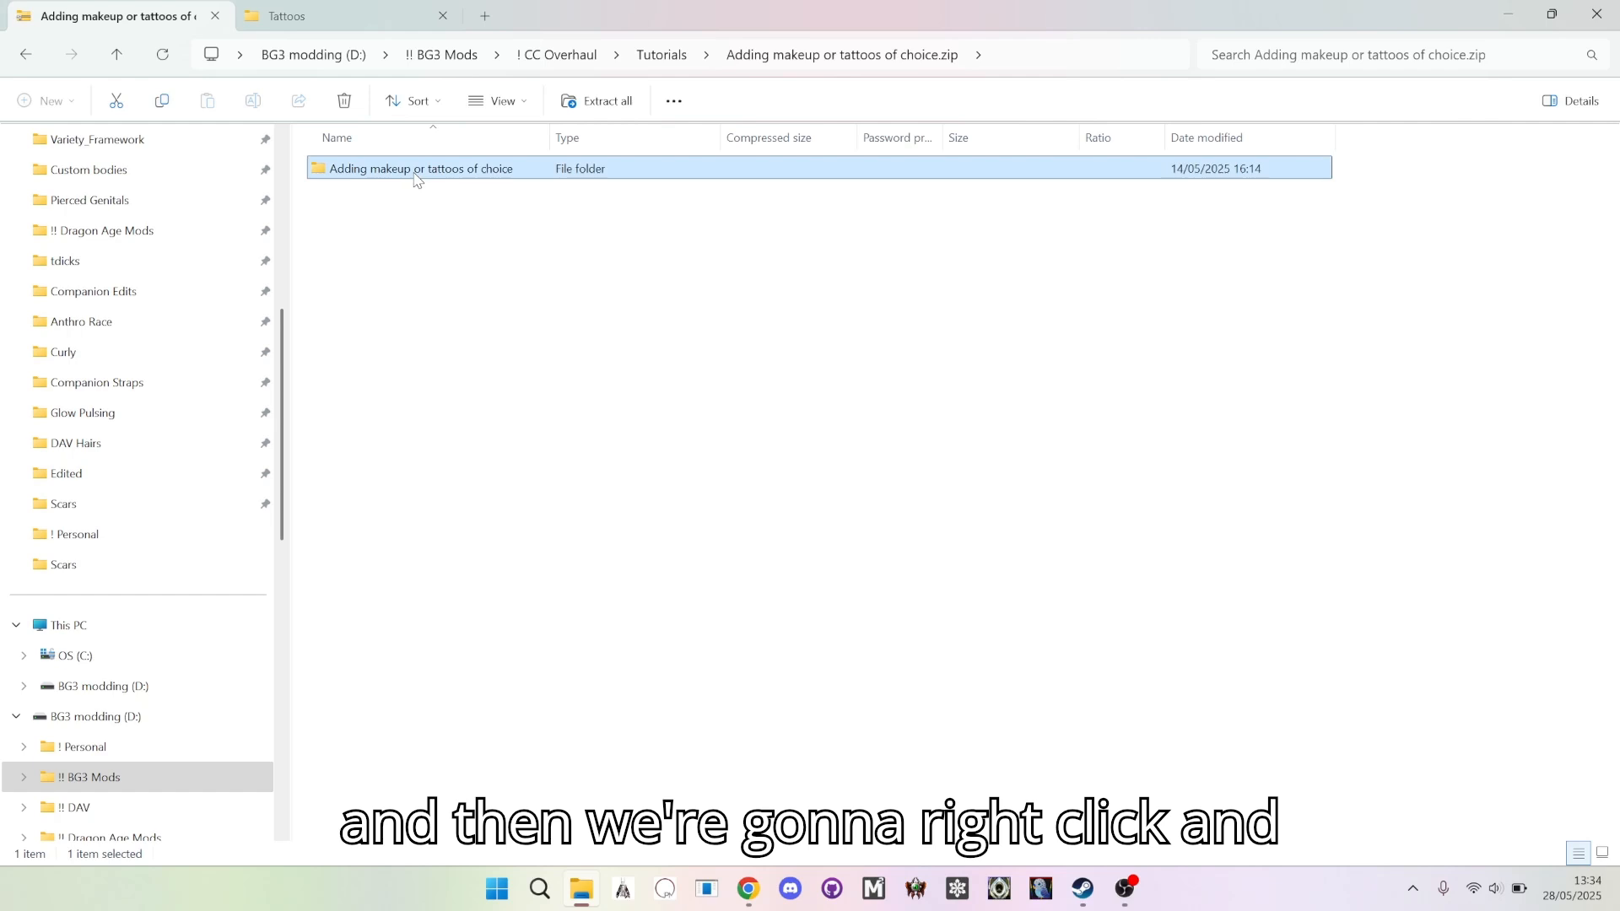
{"action": "right_click", "coordinate": [415, 178]}
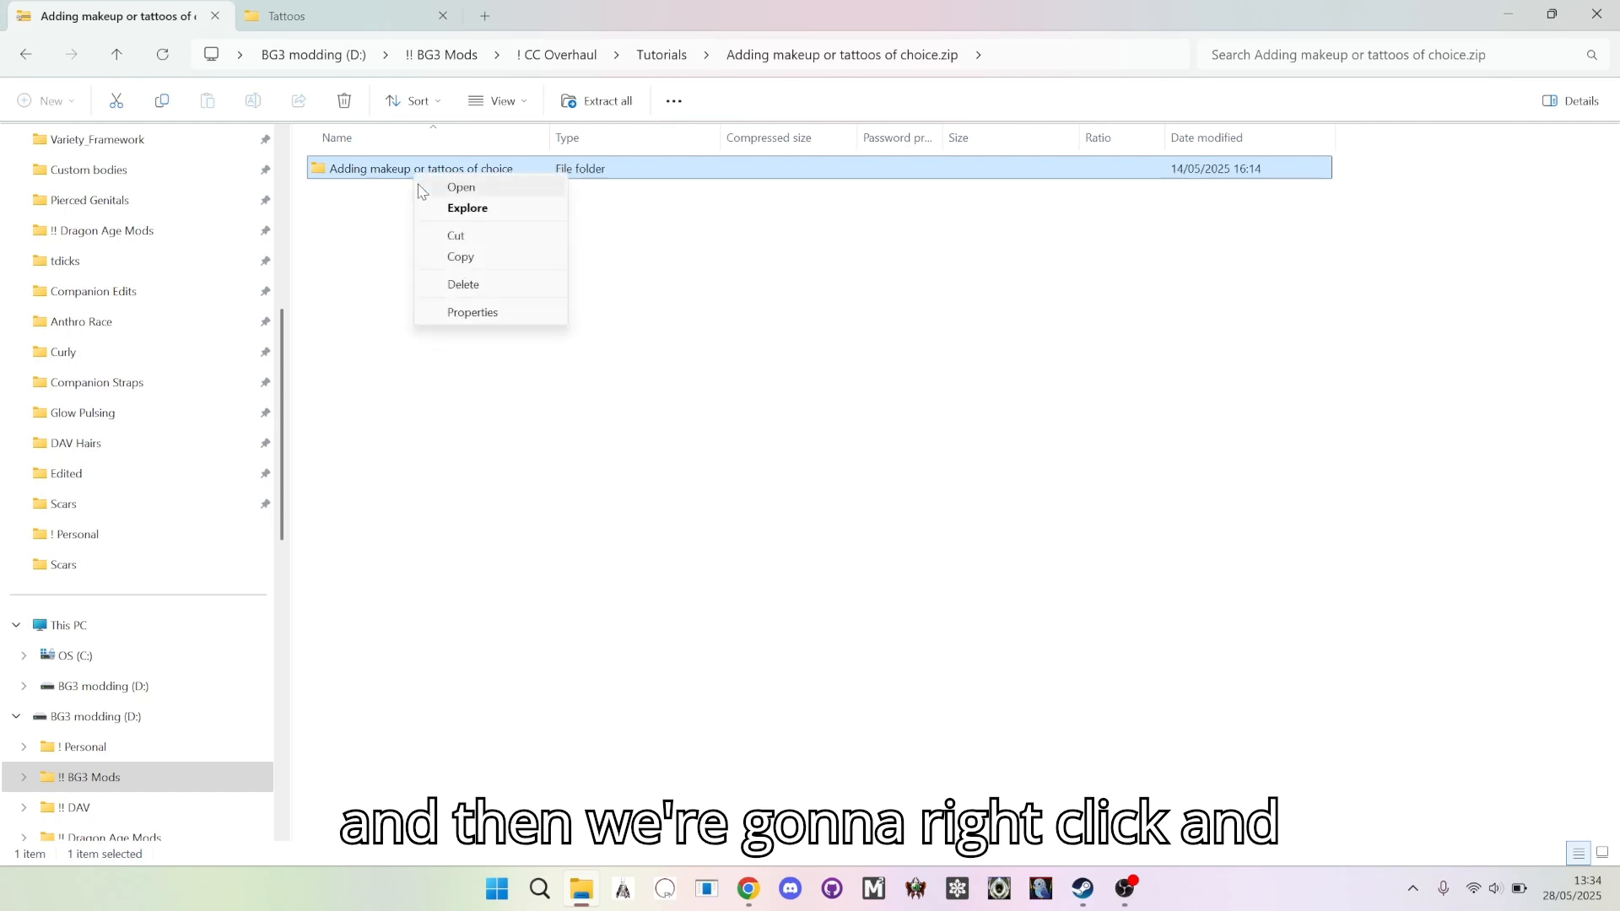
{"action": "left_click", "coordinate": [462, 255]}
Paste the copied folder into the empty Tutorials > Tattoos folder and open it
{"action": "left_click", "coordinate": [346, 16]}
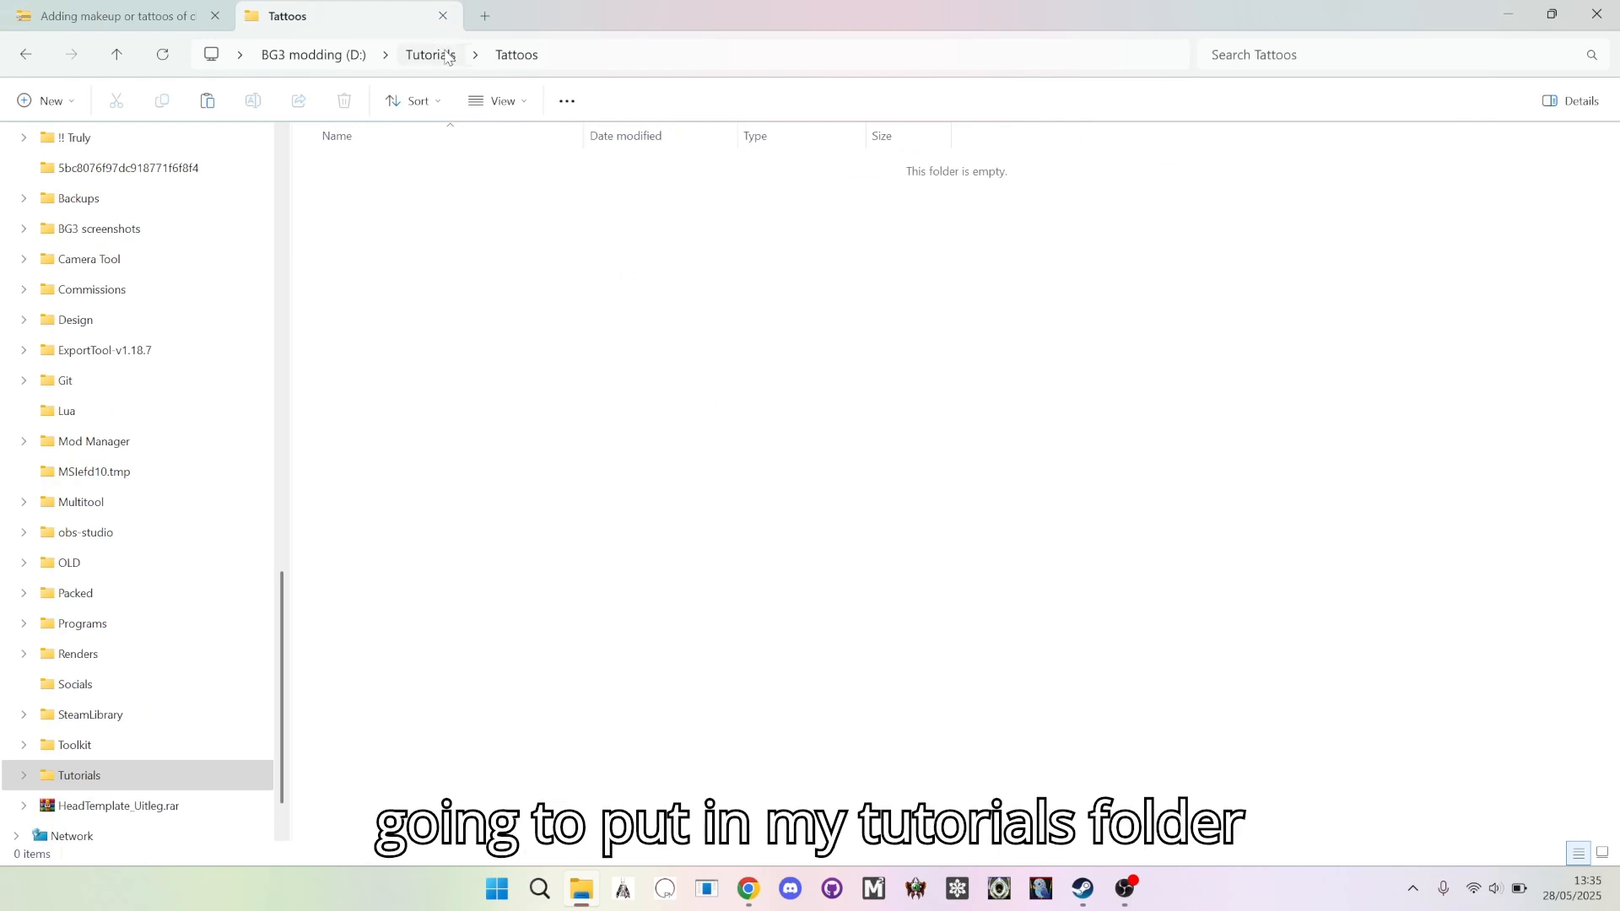
{"action": "right_click", "coordinate": [568, 335]}
{"action": "left_click", "coordinate": [595, 353]}
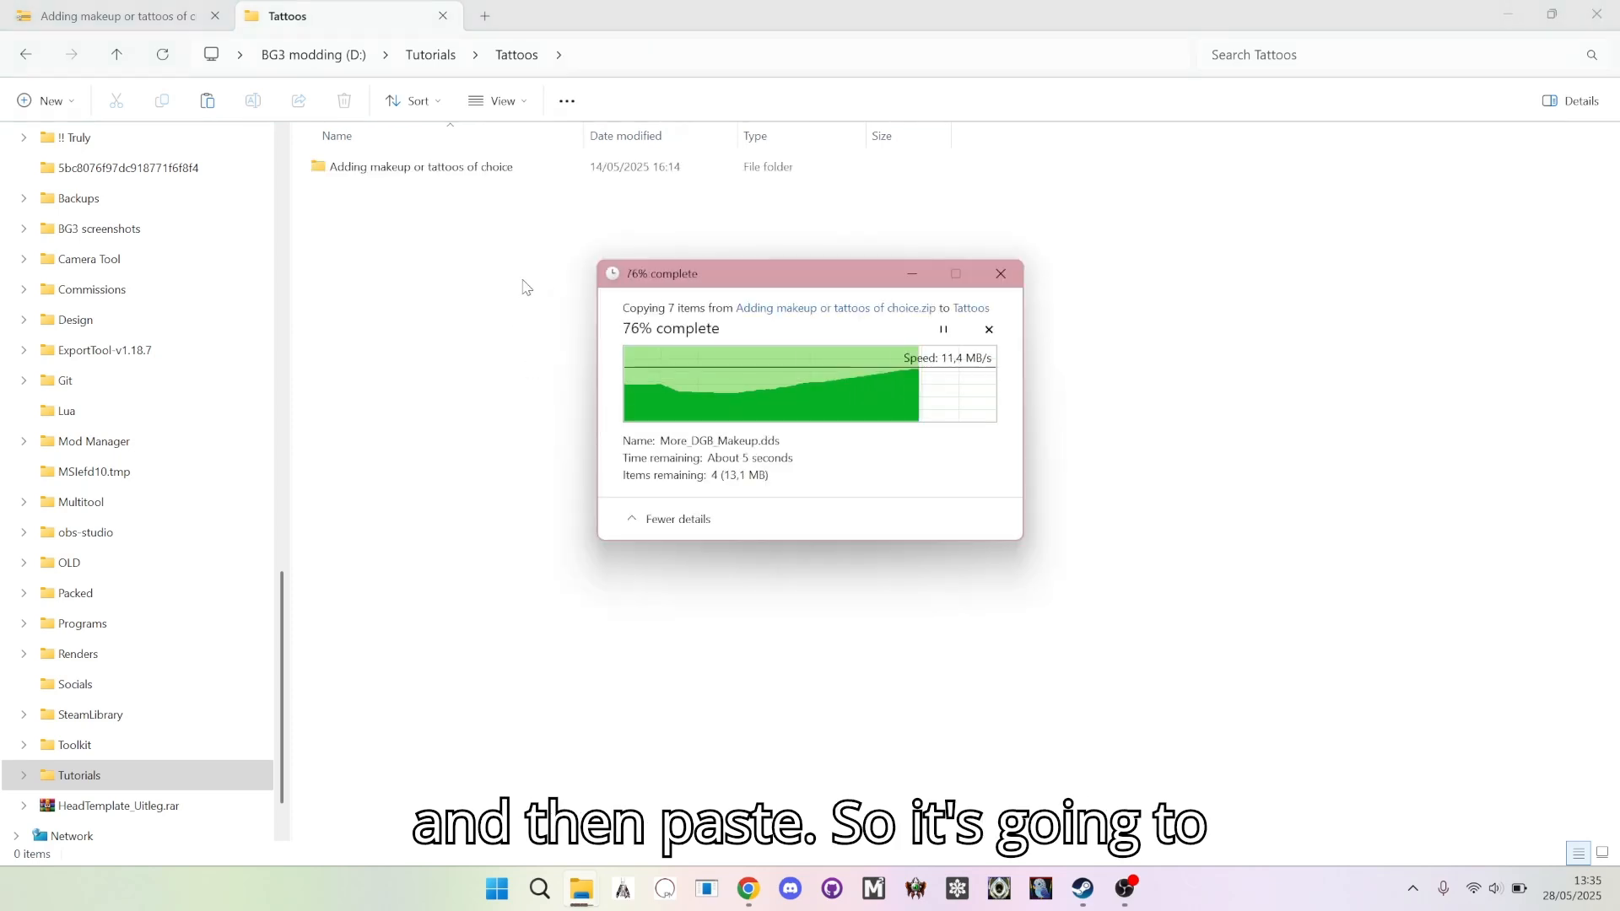
{"action": "double_click", "coordinate": [432, 172]}
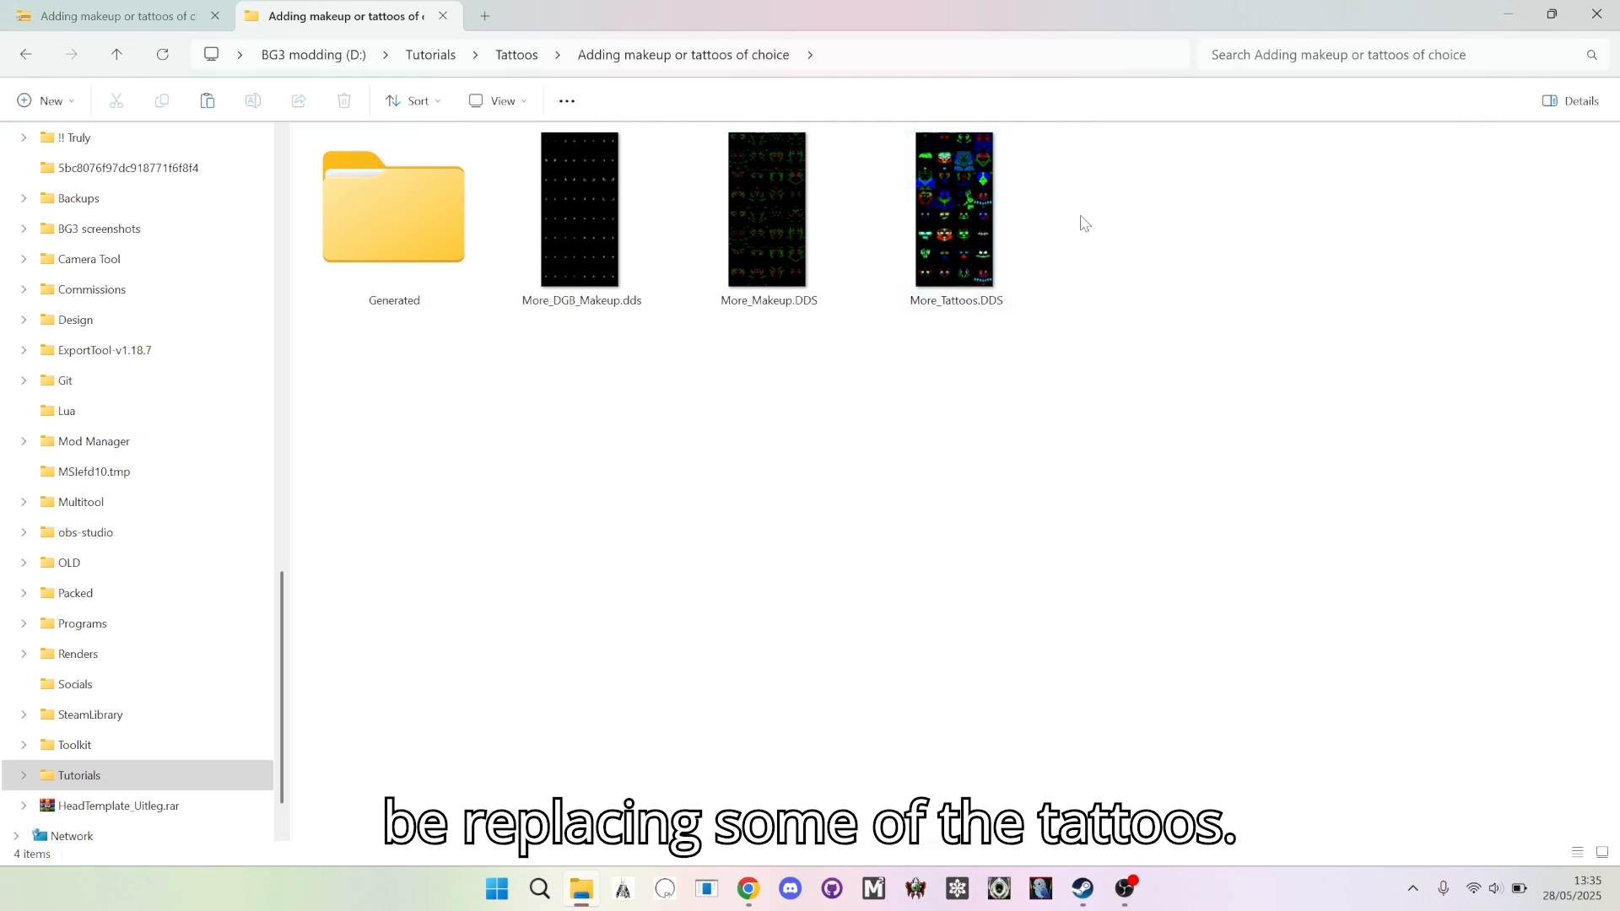
In Chrome, manually download the "Mari's tattoo - replacer" main file from its Nexus Mods page
{"action": "left_click", "coordinate": [749, 889]}
{"action": "left_click", "coordinate": [84, 26]}
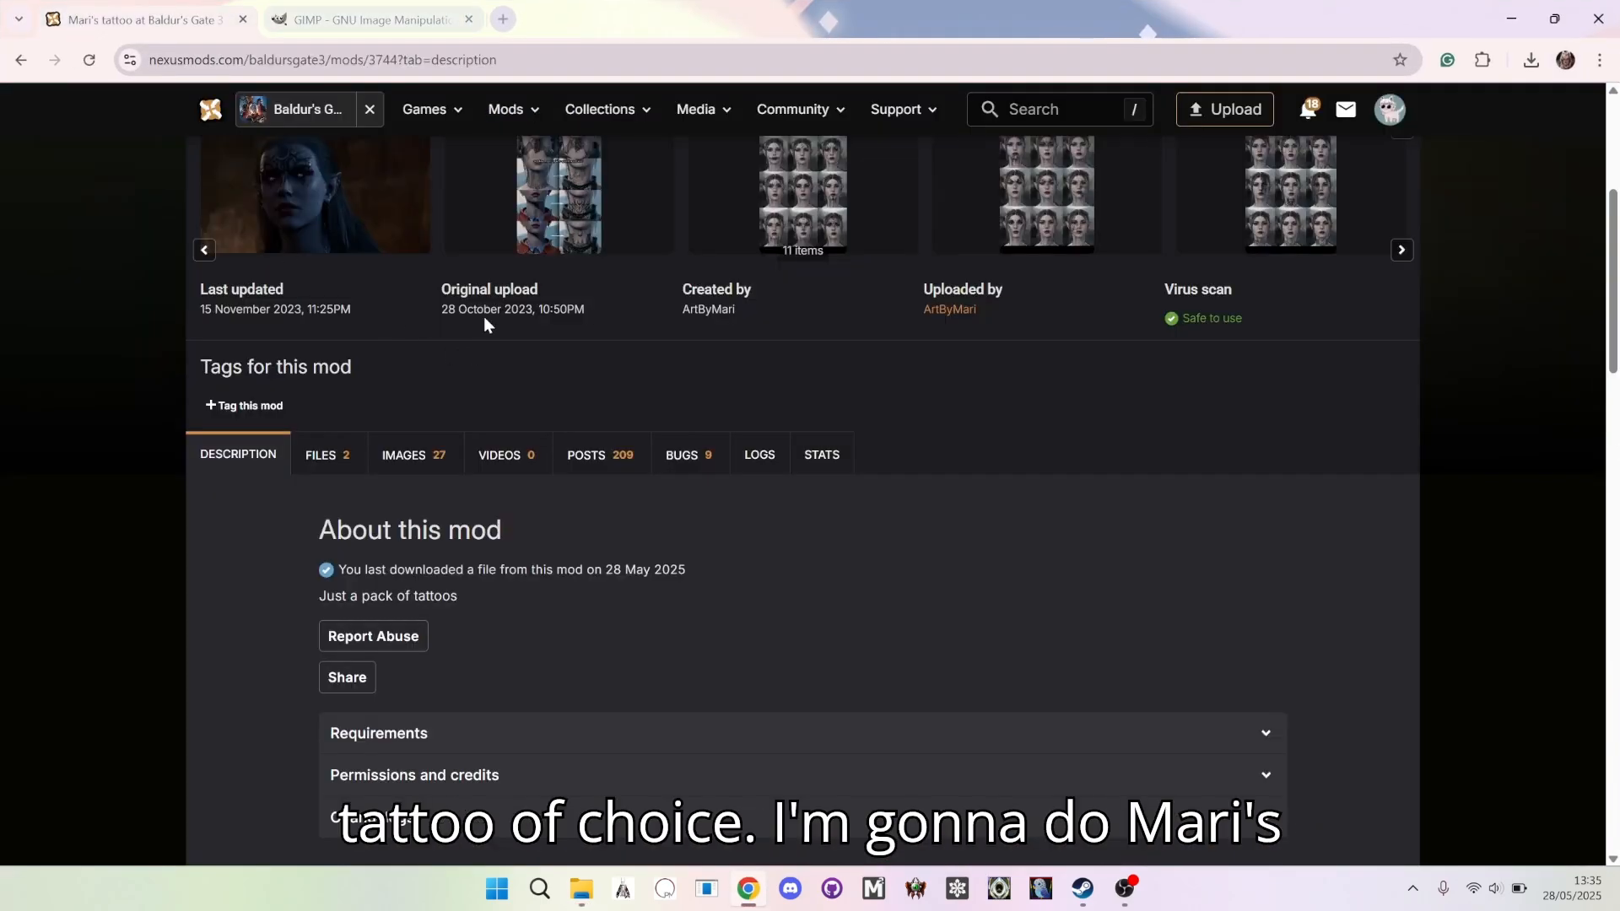
{"action": "scroll", "coordinate": [483, 316], "scroll_direction": "up", "scroll_amount": 3}
{"action": "left_click", "coordinate": [327, 739]}
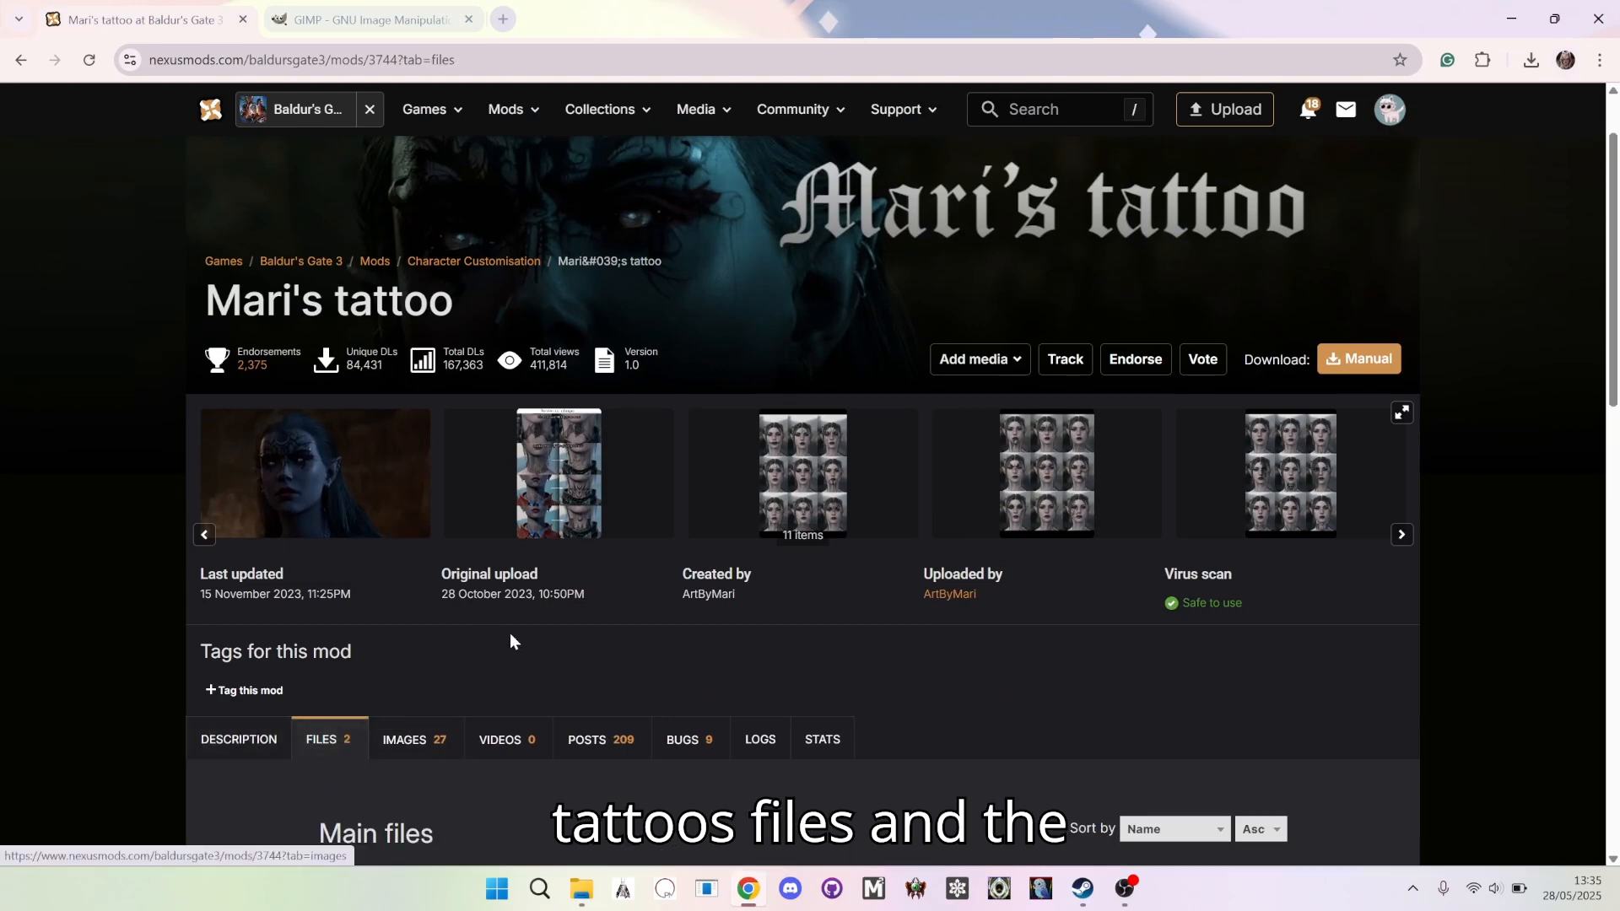
{"action": "scroll", "coordinate": [509, 642], "scroll_direction": "down", "scroll_amount": 3}
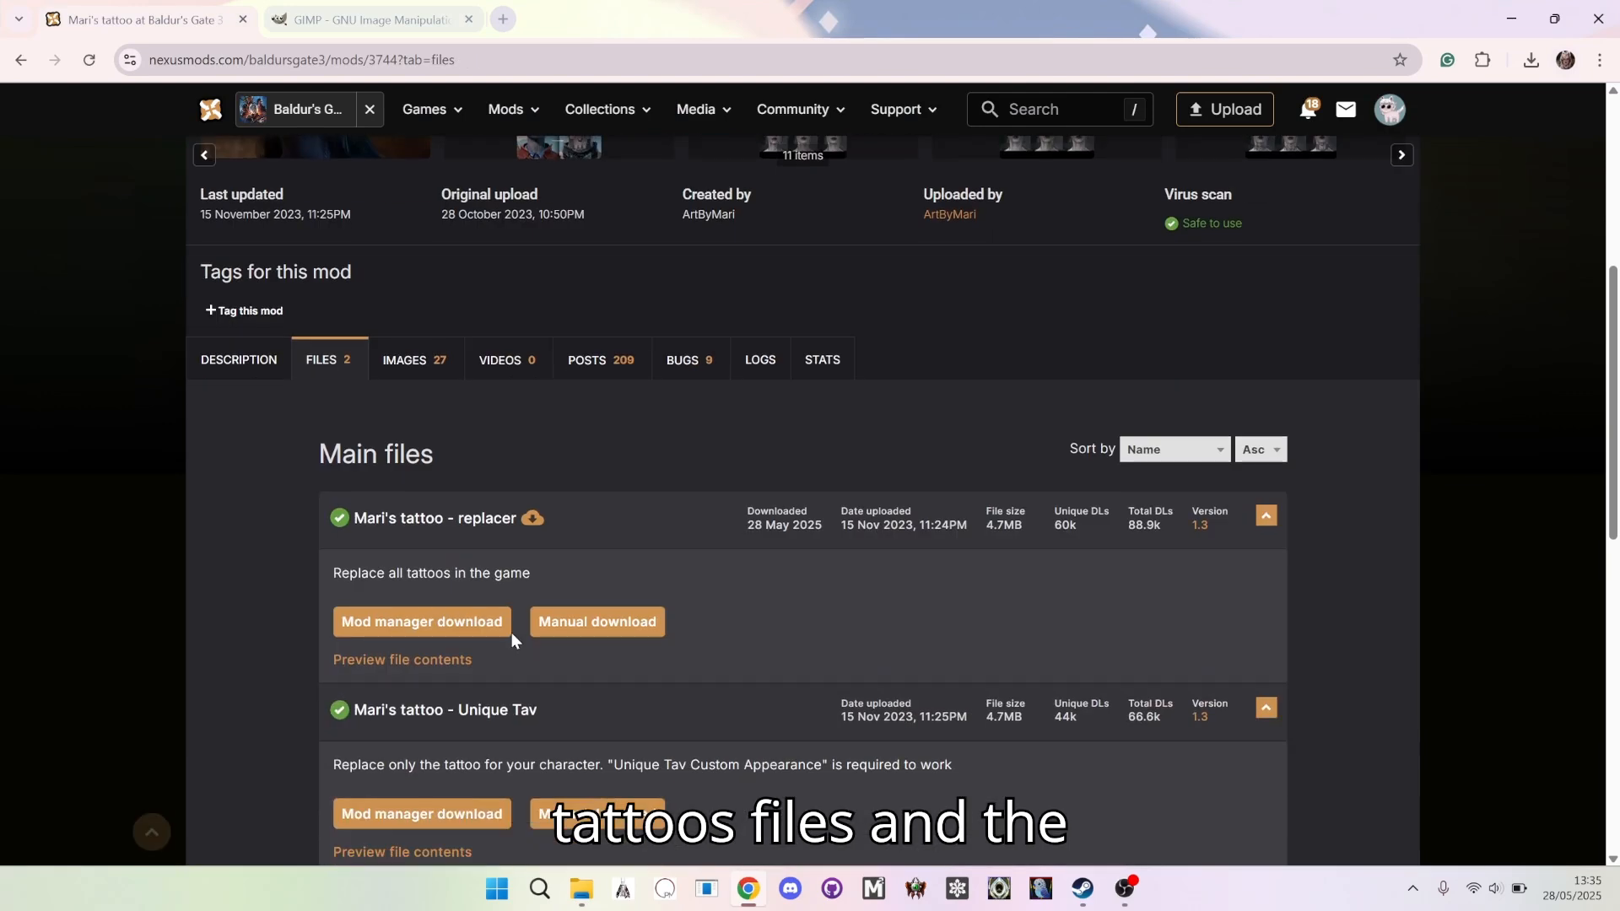
{"action": "left_click", "coordinate": [612, 639]}
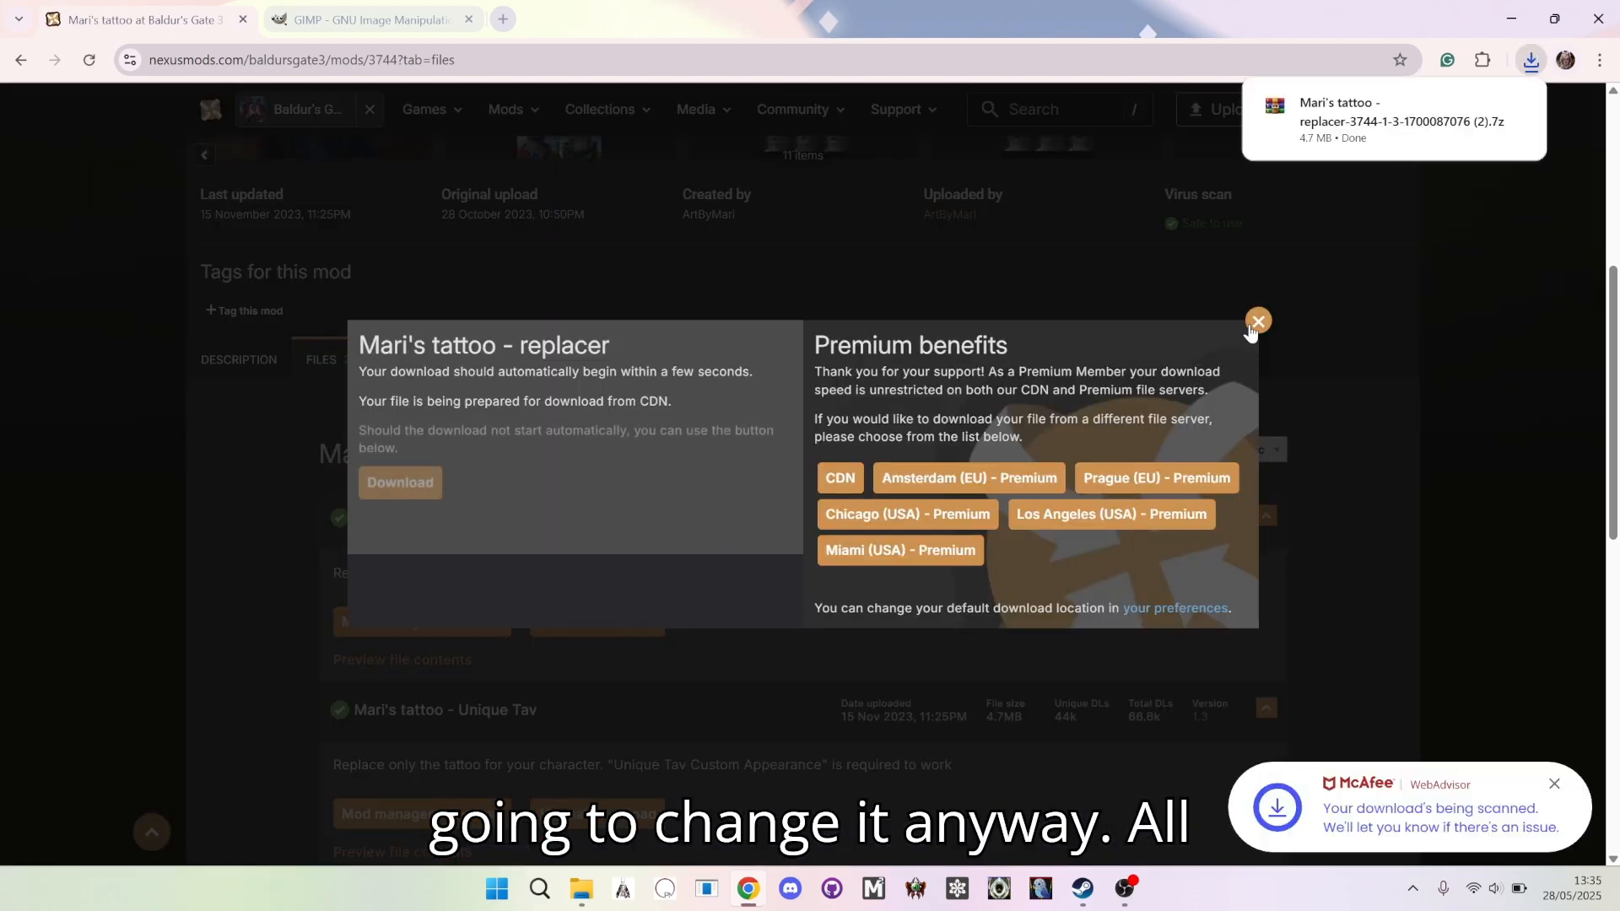
{"action": "left_click", "coordinate": [1506, 12]}
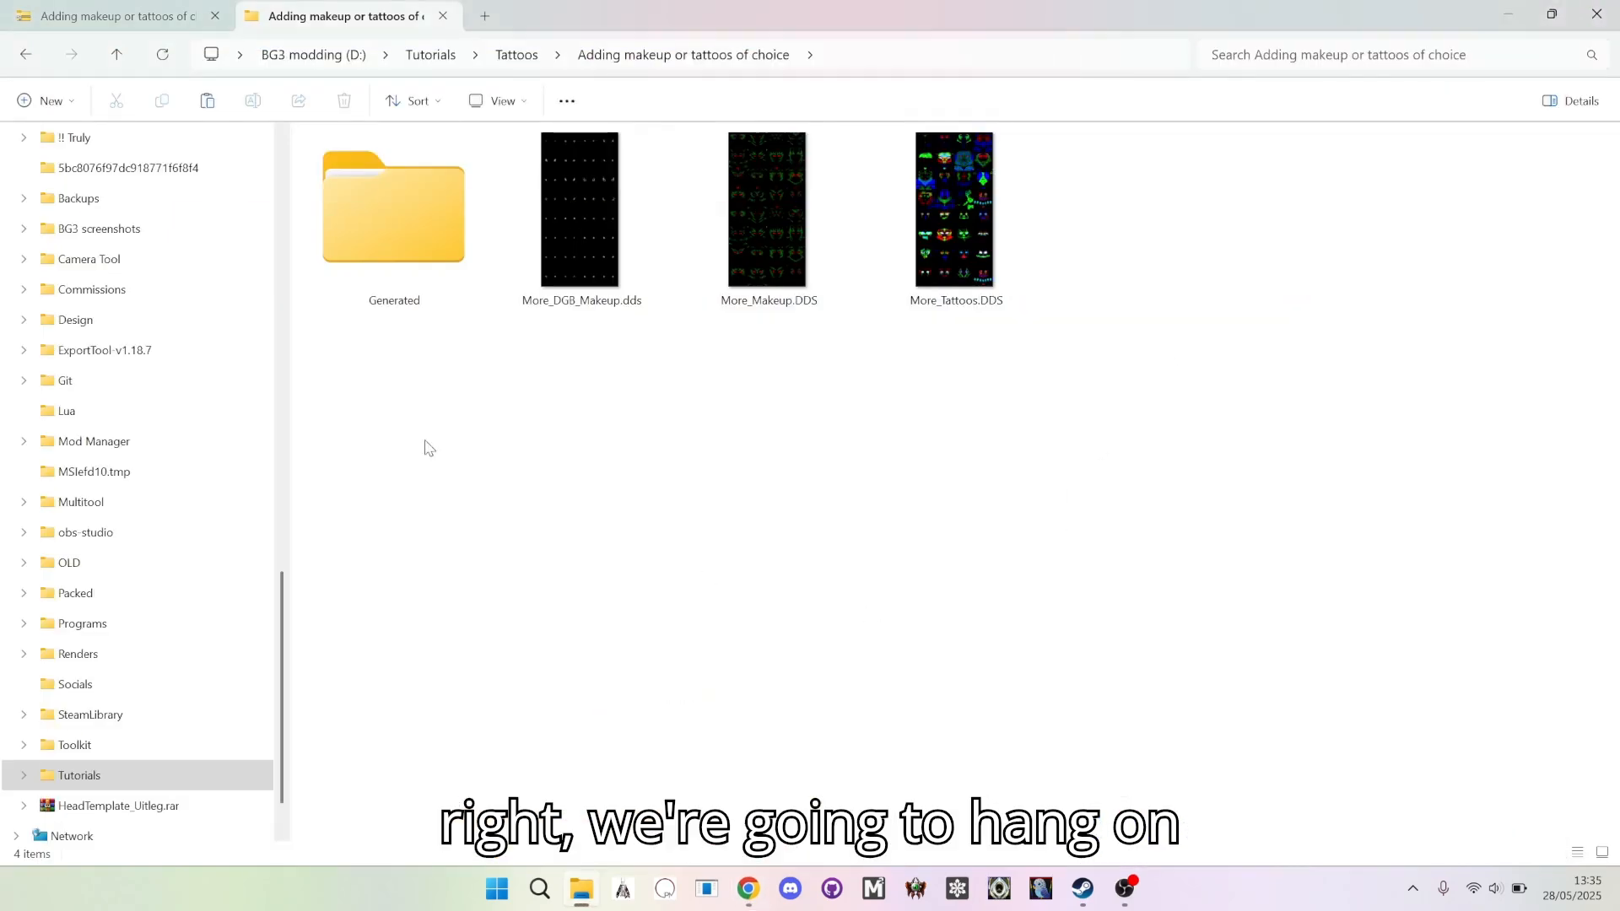
Open the newly downloaded Mari's tattoo replacer archive in WinRAR and dismiss the licence reminder
{"action": "left_click", "coordinate": [749, 888]}
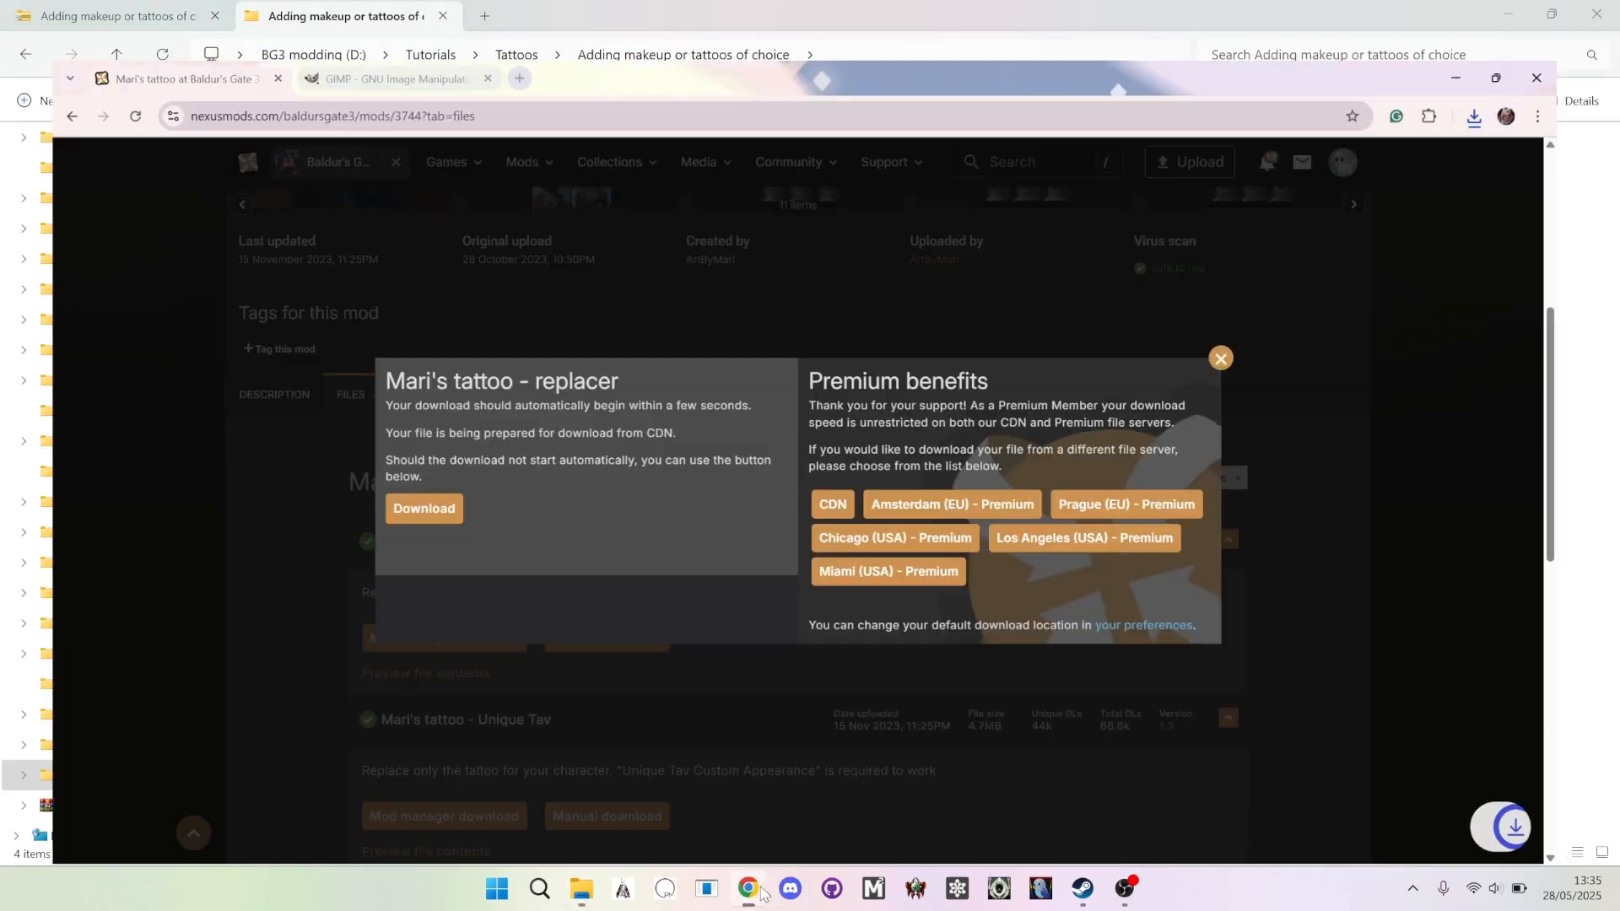
{"action": "left_click", "coordinate": [1531, 60]}
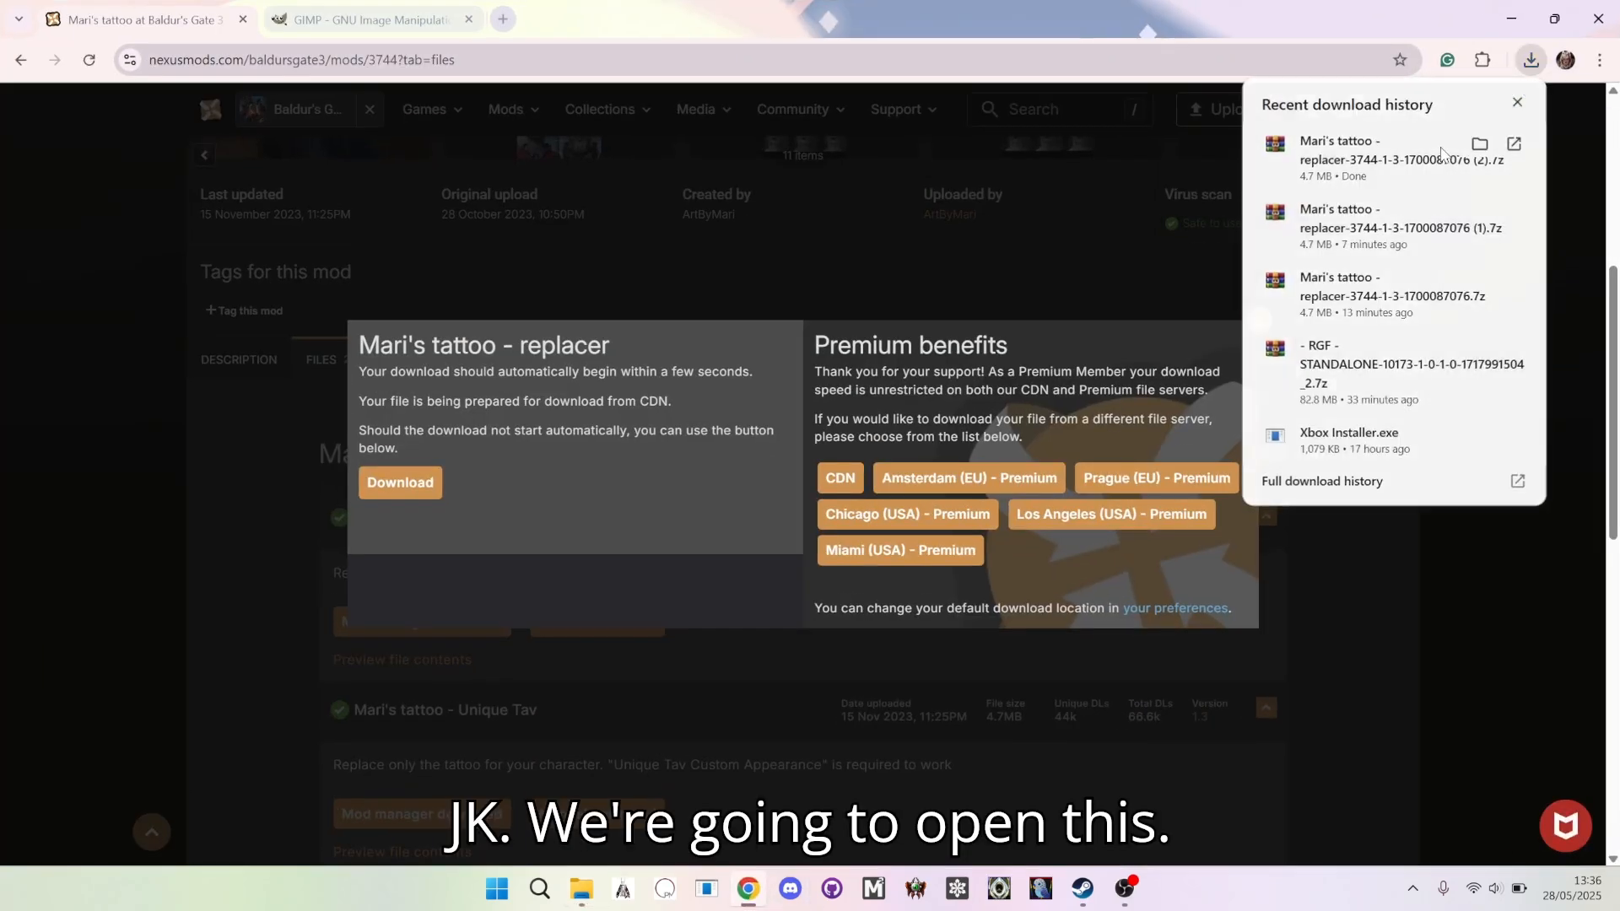
{"action": "left_click", "coordinate": [1333, 181]}
{"action": "left_click", "coordinate": [1509, 18]}
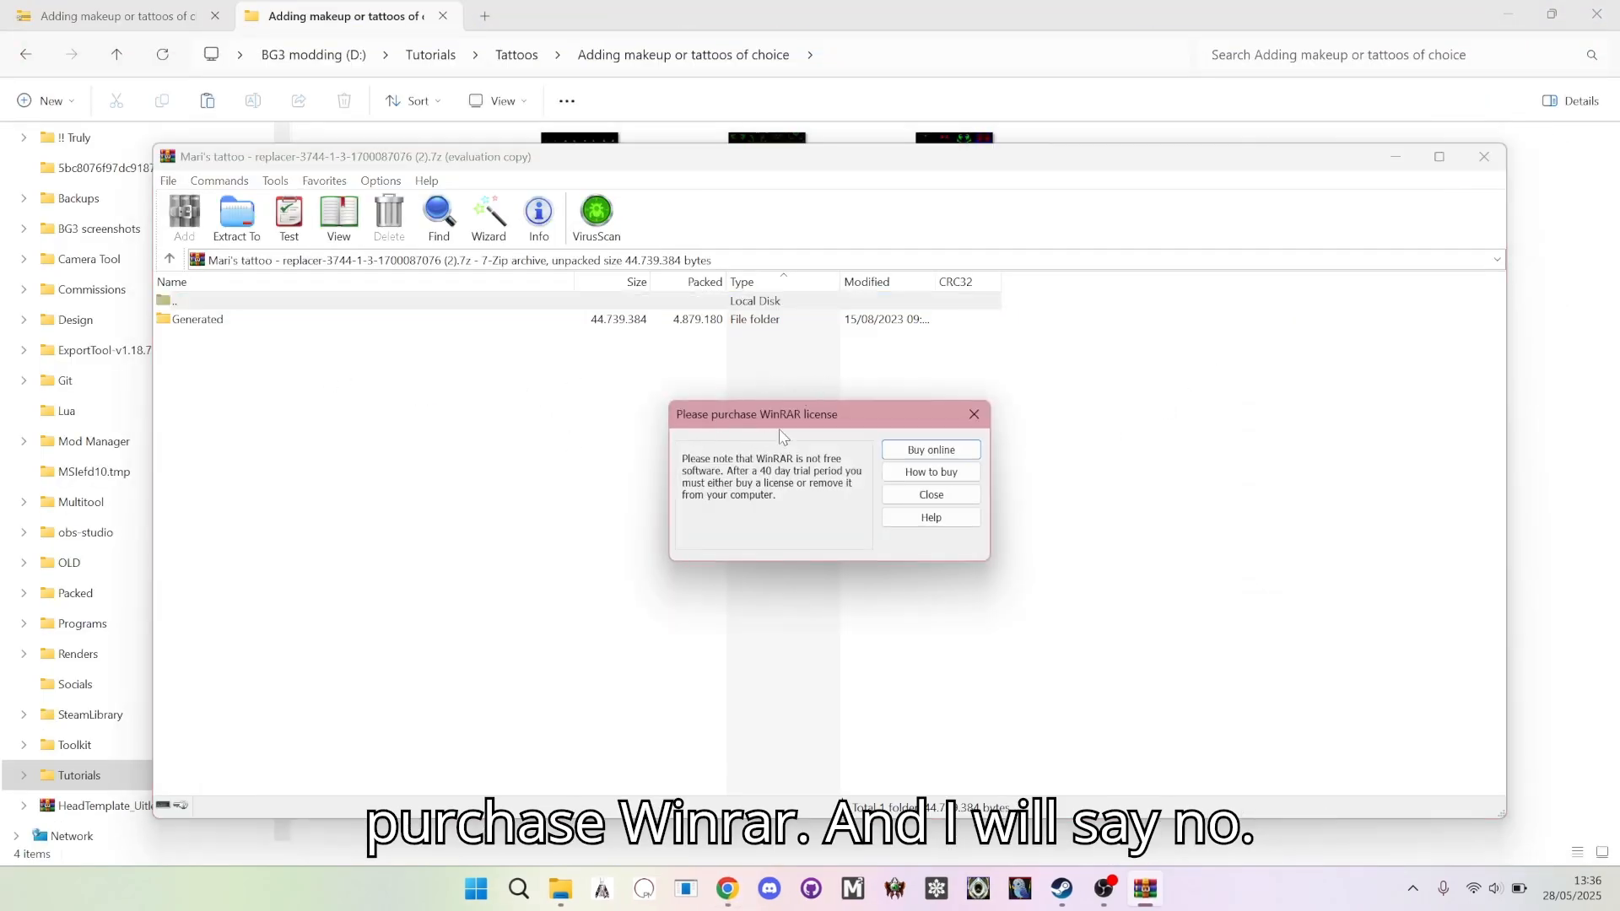
{"action": "left_click", "coordinate": [970, 417]}
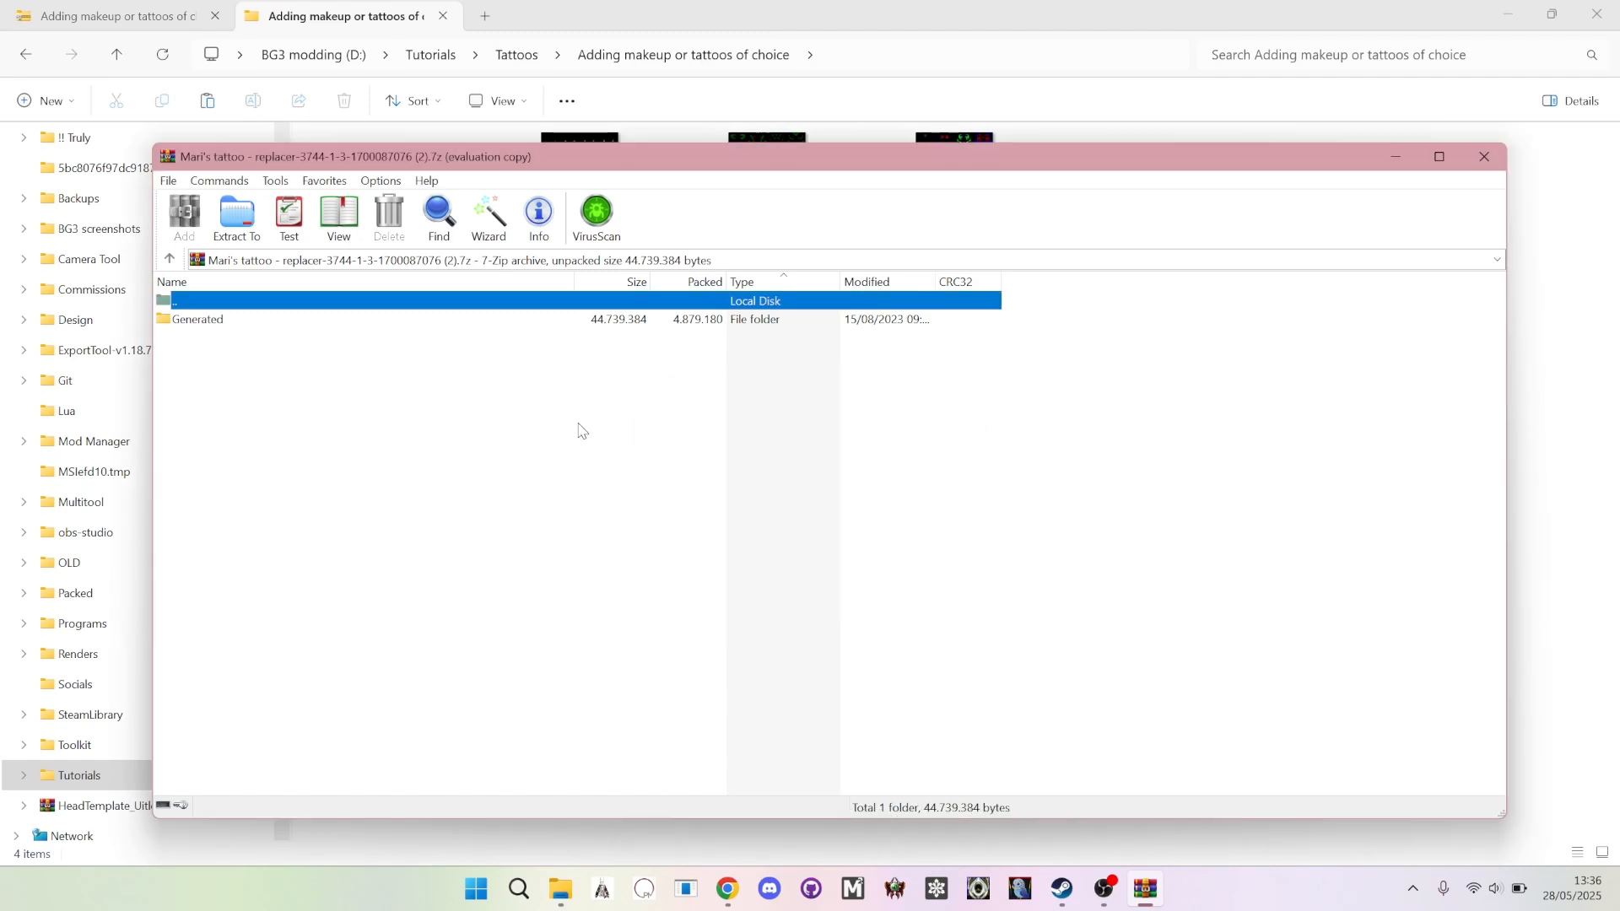
Open the archive's nested folders from Generated down to SHARED_Atlas\Resources
{"action": "double_click", "coordinate": [234, 326]}
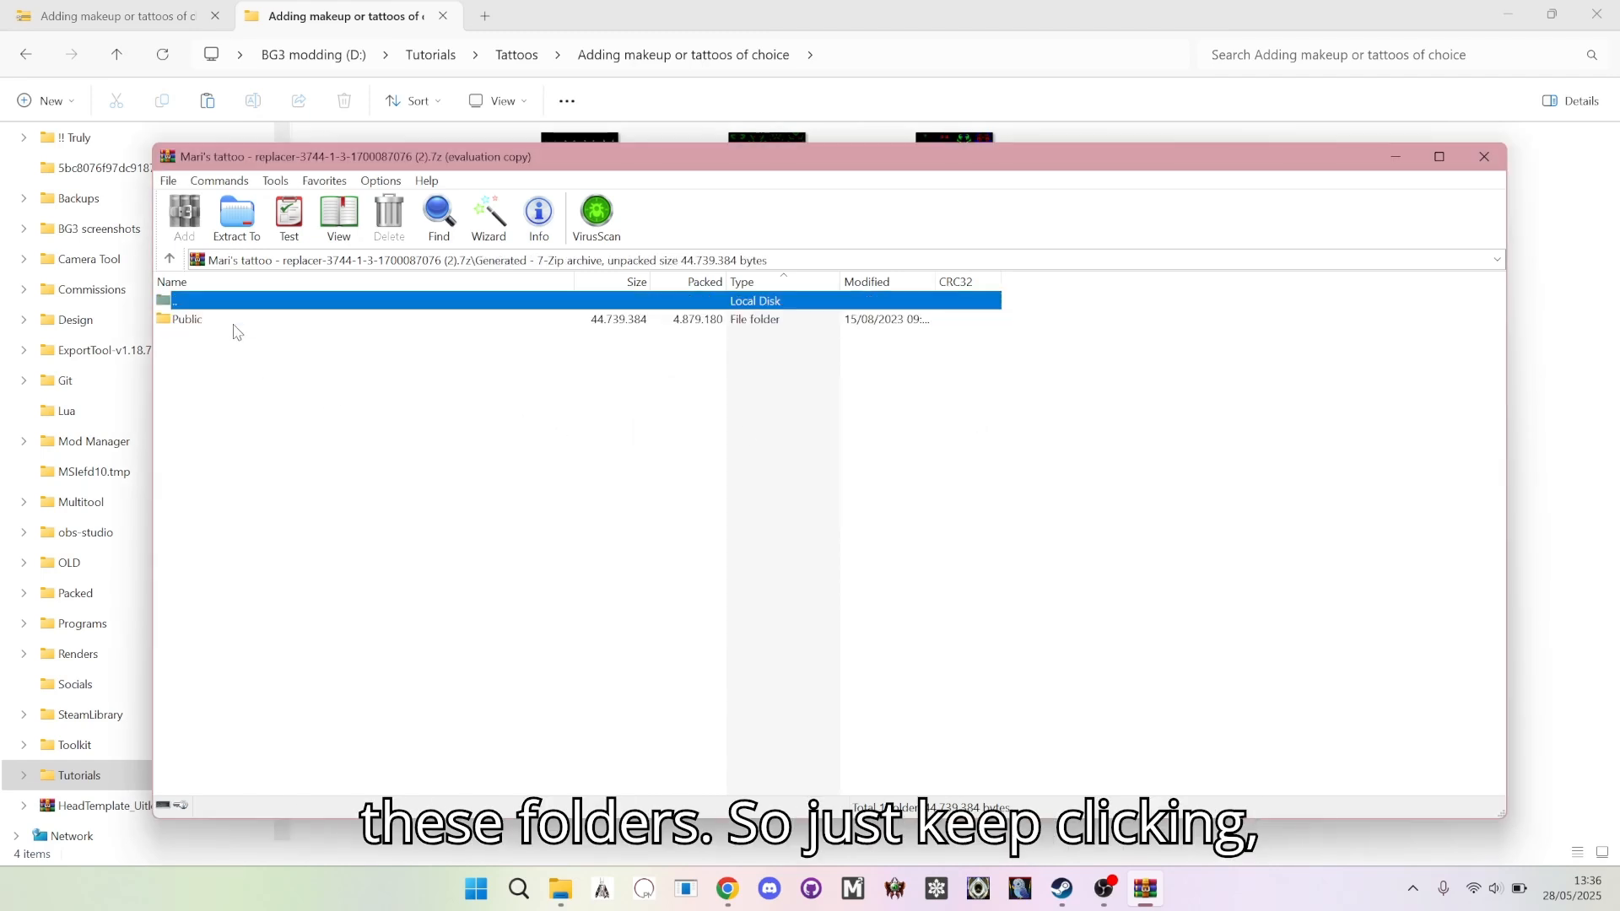
{"action": "double_click", "coordinate": [235, 325]}
{"action": "double_click", "coordinate": [235, 326]}
{"action": "double_click", "coordinate": [235, 325]}
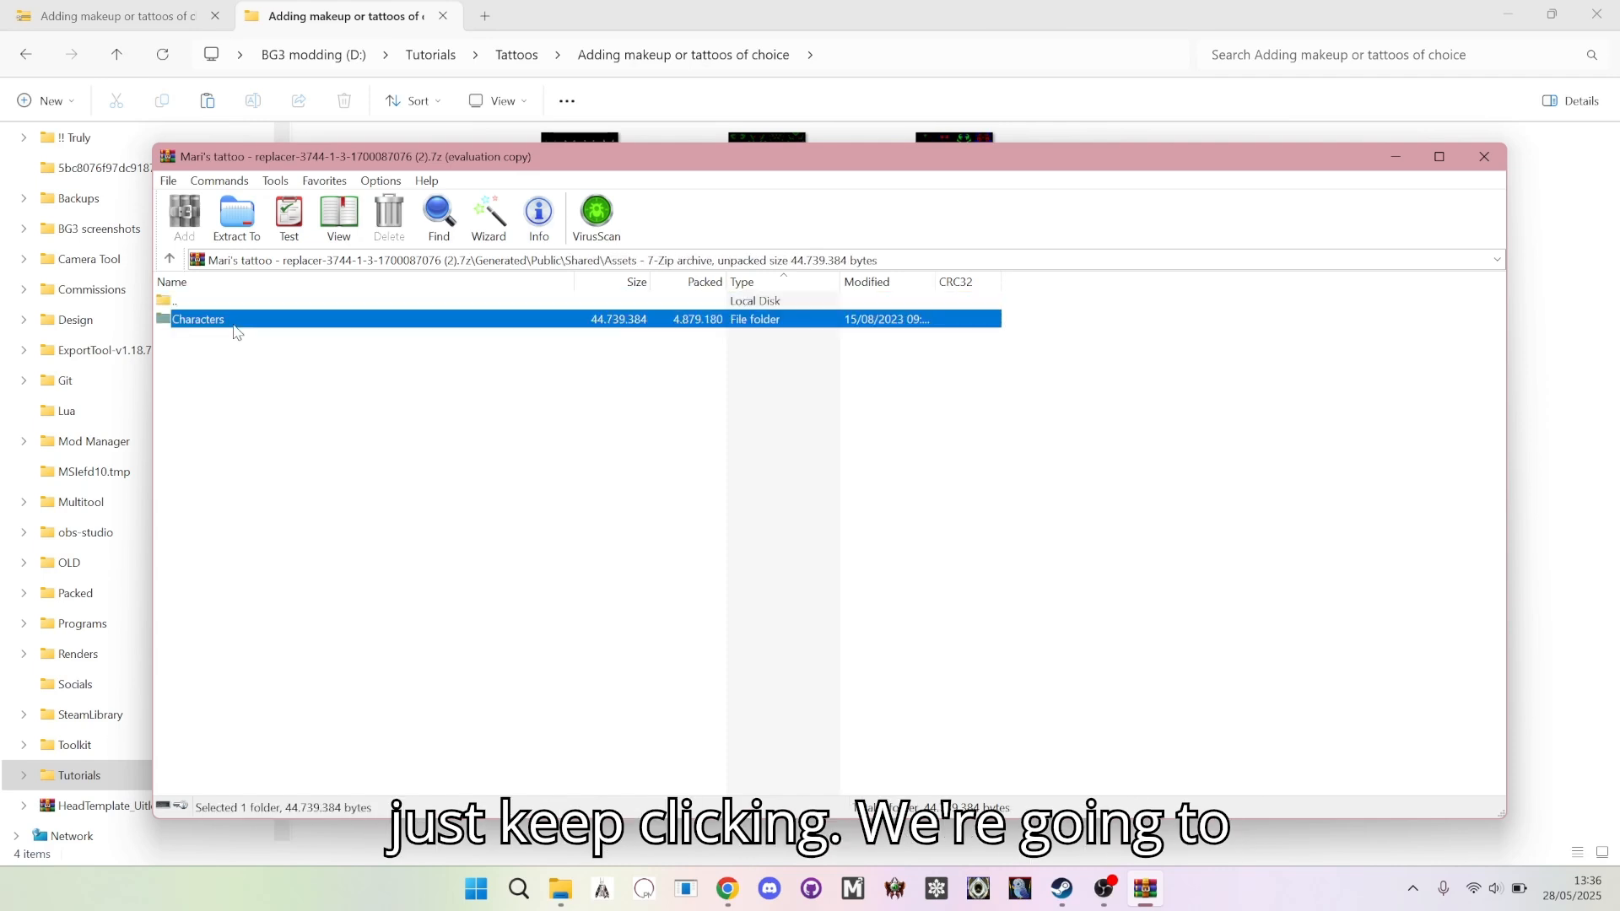
{"action": "double_click", "coordinate": [234, 326]}
{"action": "double_click", "coordinate": [234, 326]}
{"action": "double_click", "coordinate": [235, 326]}
{"action": "double_click", "coordinate": [234, 326]}
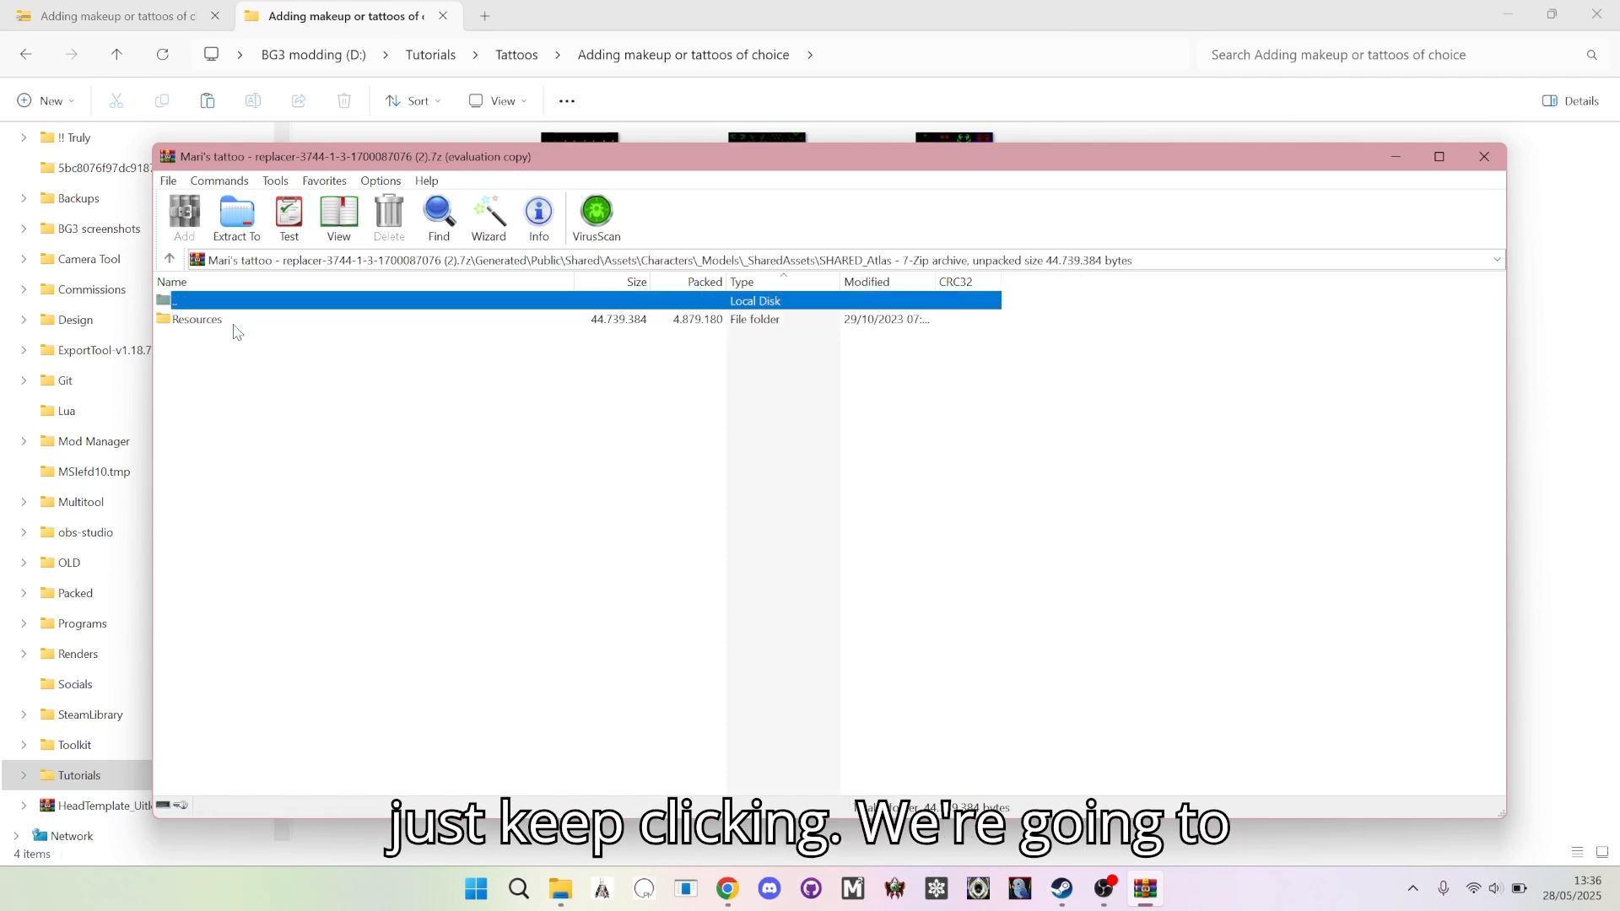
{"action": "double_click", "coordinate": [234, 326]}
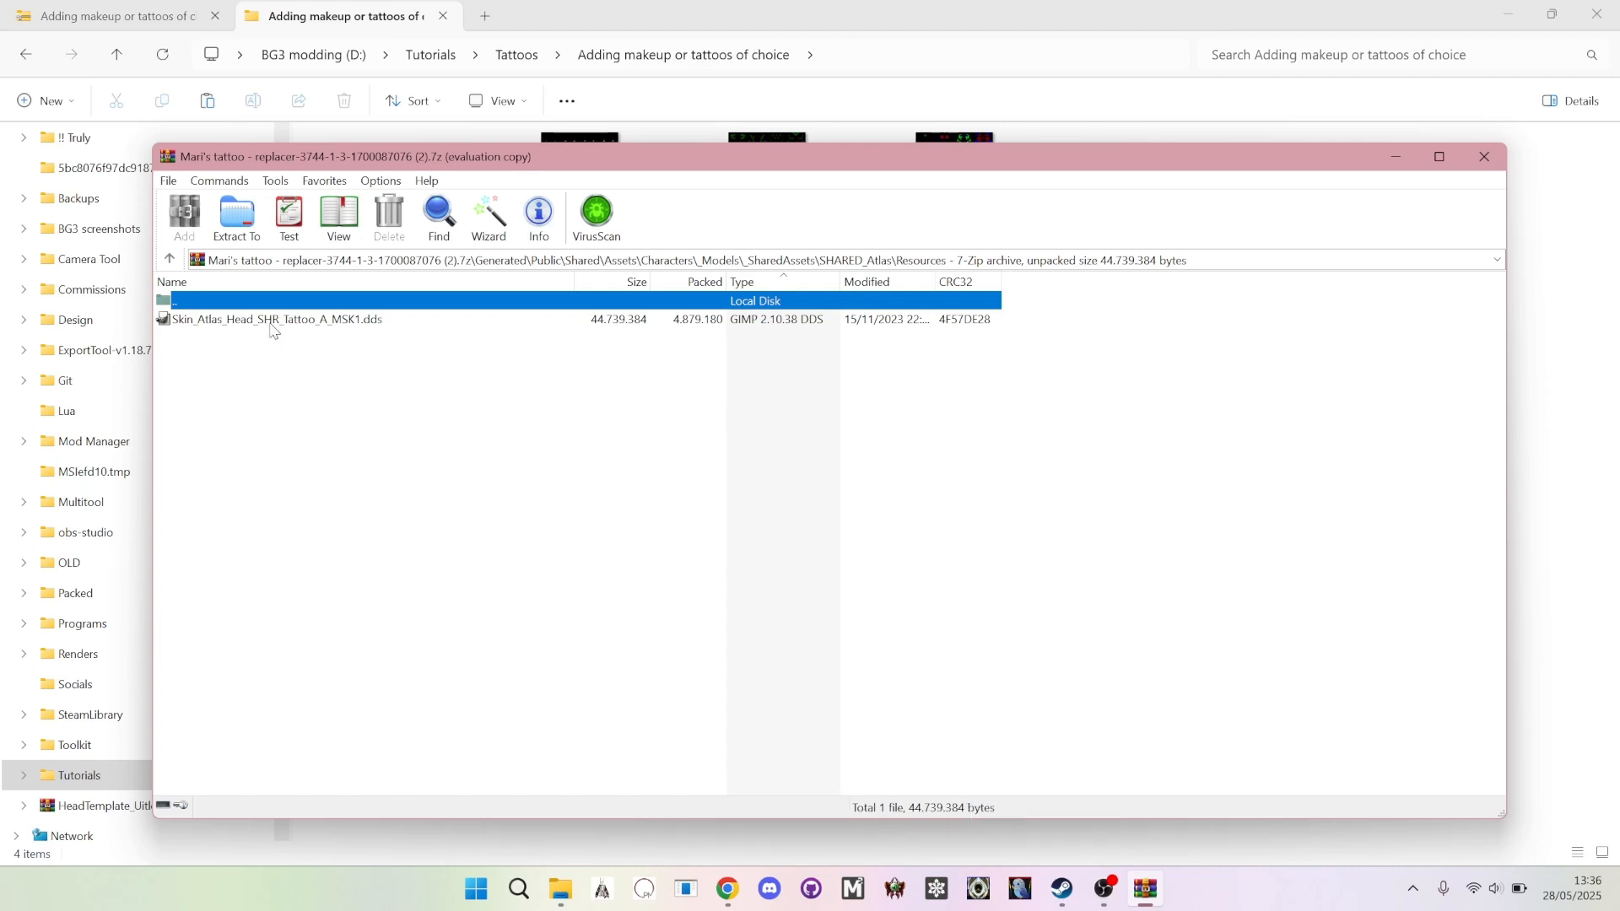
Copy Skin_Atlas_Head_SHR_Tattoo_A_MSK1.dds from the archive into the "Adding makeup or tattoos of choice" folder in File Explorer
{"action": "left_click", "coordinate": [272, 329]}
{"action": "right_click", "coordinate": [272, 329]}
{"action": "left_click", "coordinate": [307, 360]}
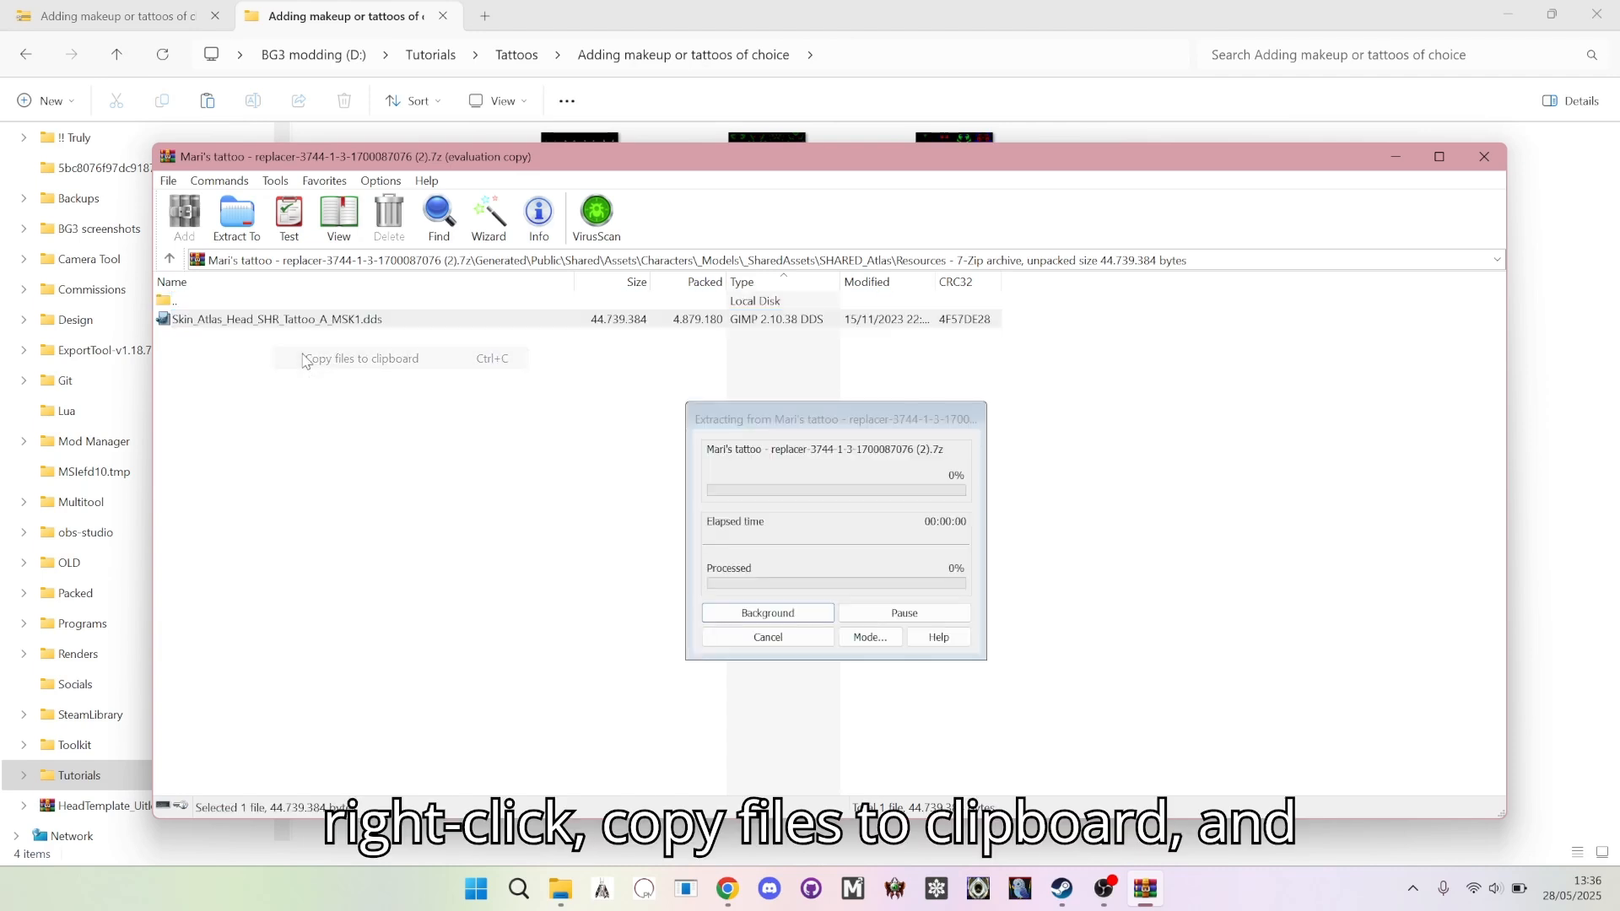
{"action": "left_click", "coordinate": [1563, 490]}
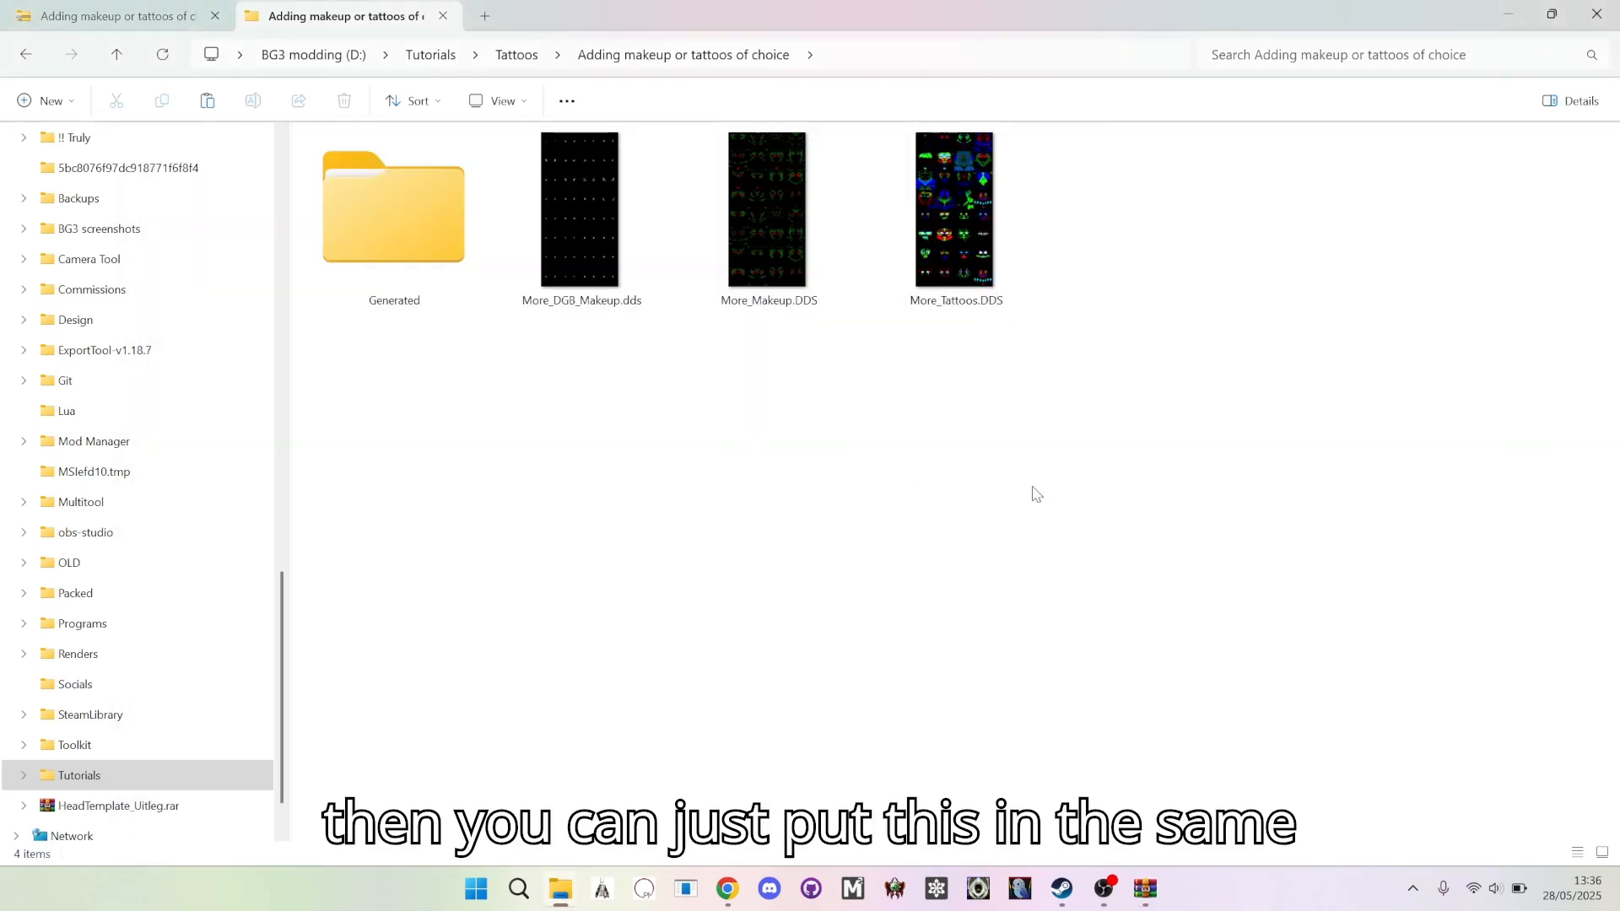
{"action": "key", "text": "ctrl+v"}
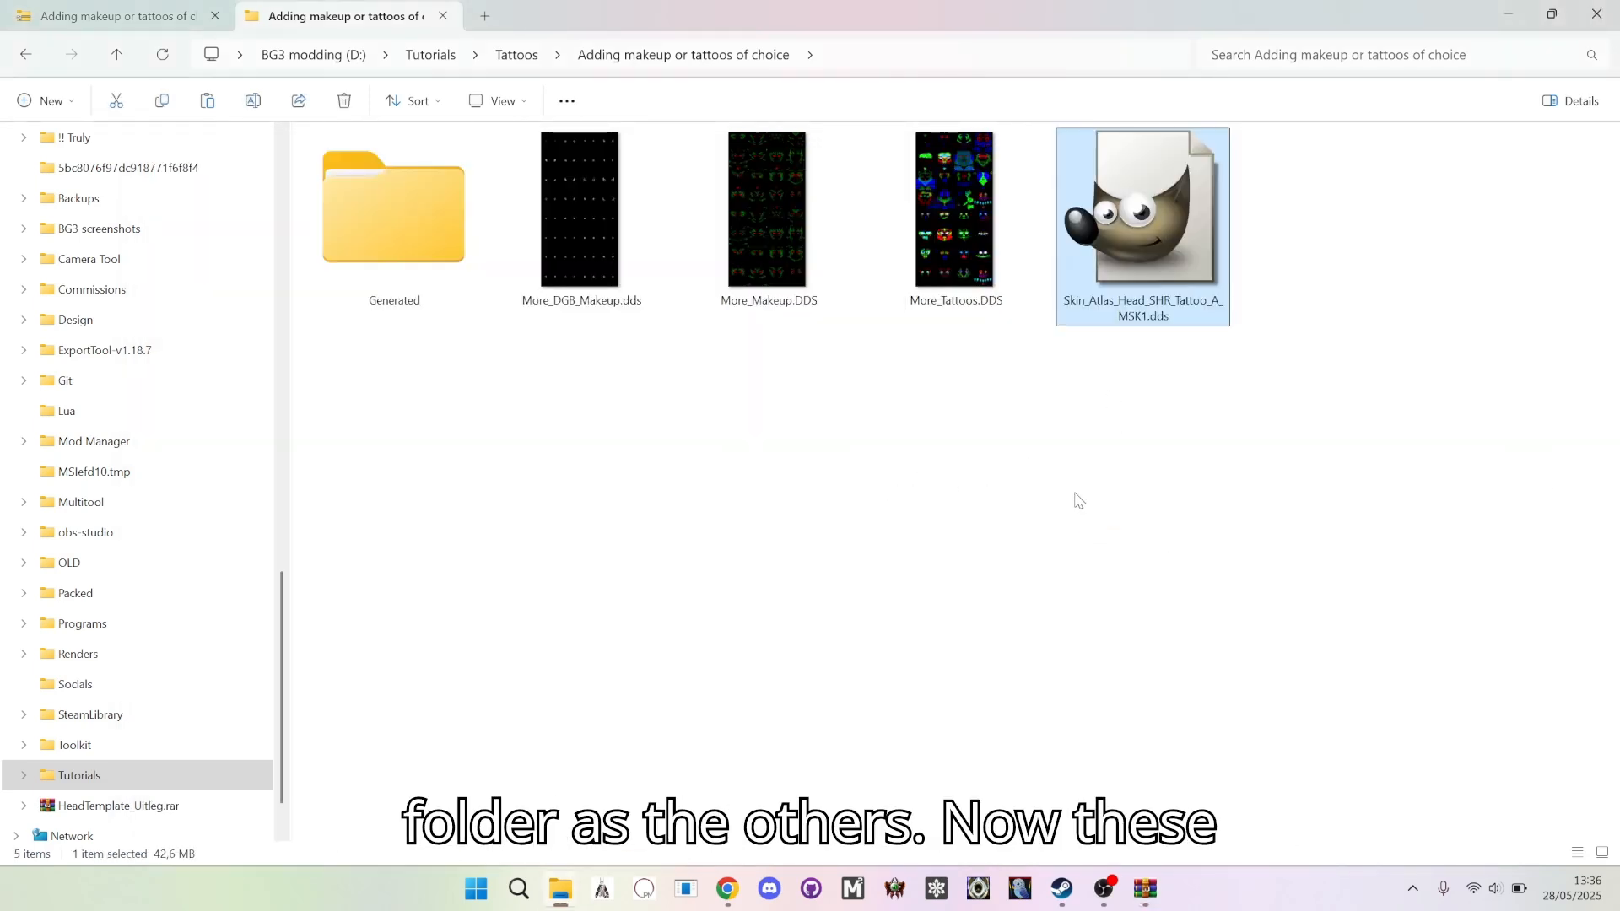
{"action": "left_click", "coordinate": [1026, 453]}
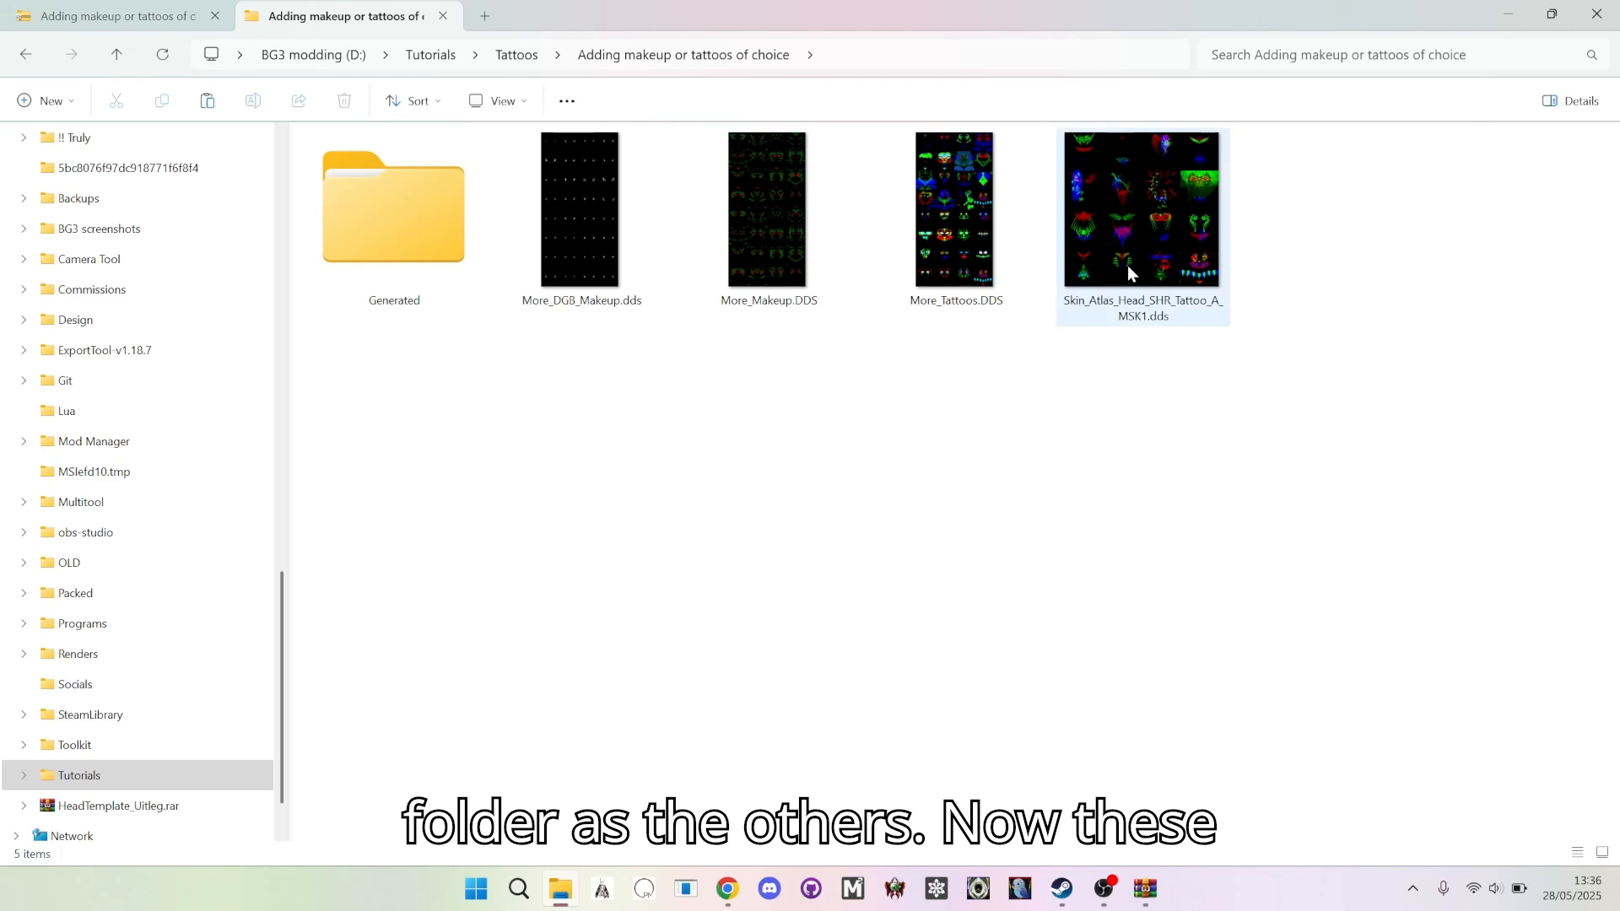
Open More_Tattoos.DDS with GIMP 3.0.4
{"action": "mouse_move", "coordinate": [1149, 240]}
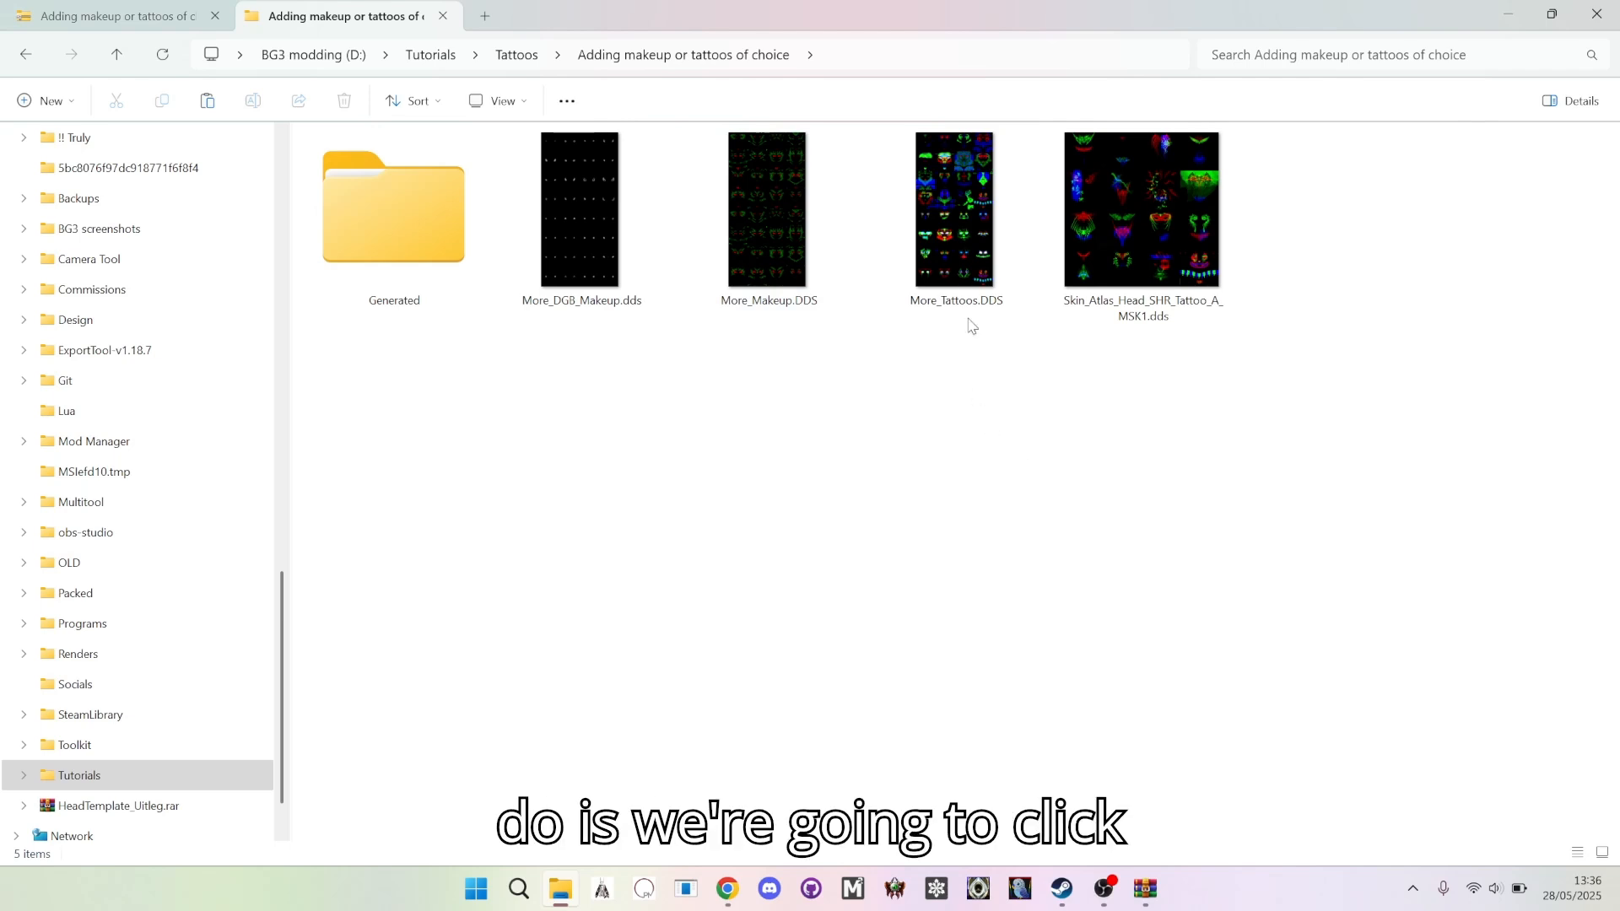
{"action": "right_click", "coordinate": [956, 251]}
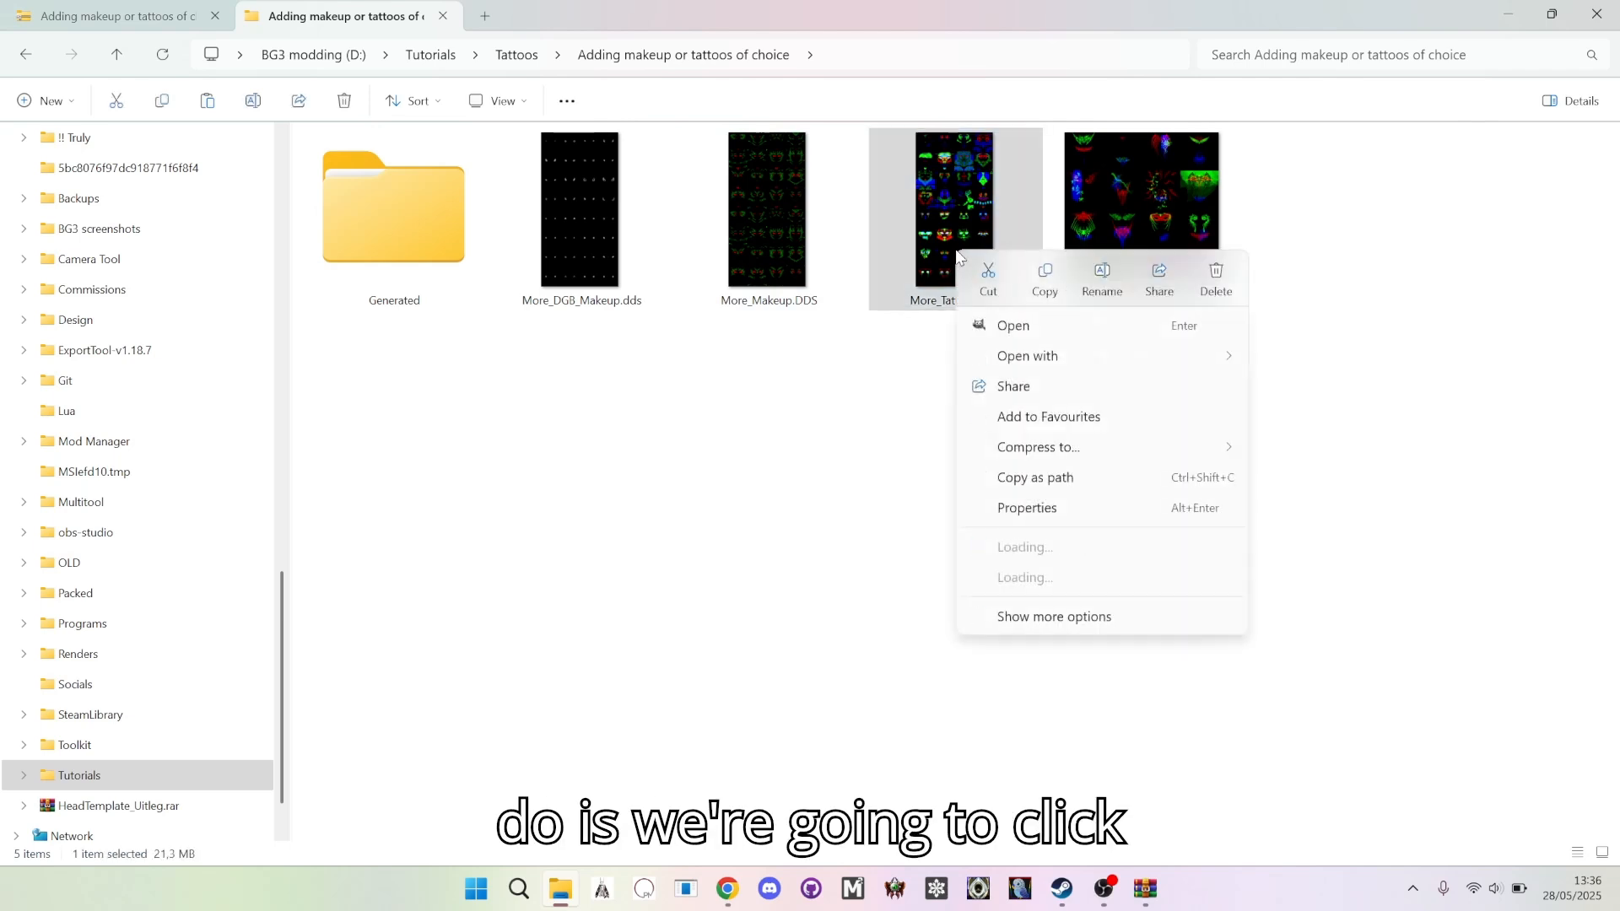
{"action": "mouse_move", "coordinate": [1023, 372]}
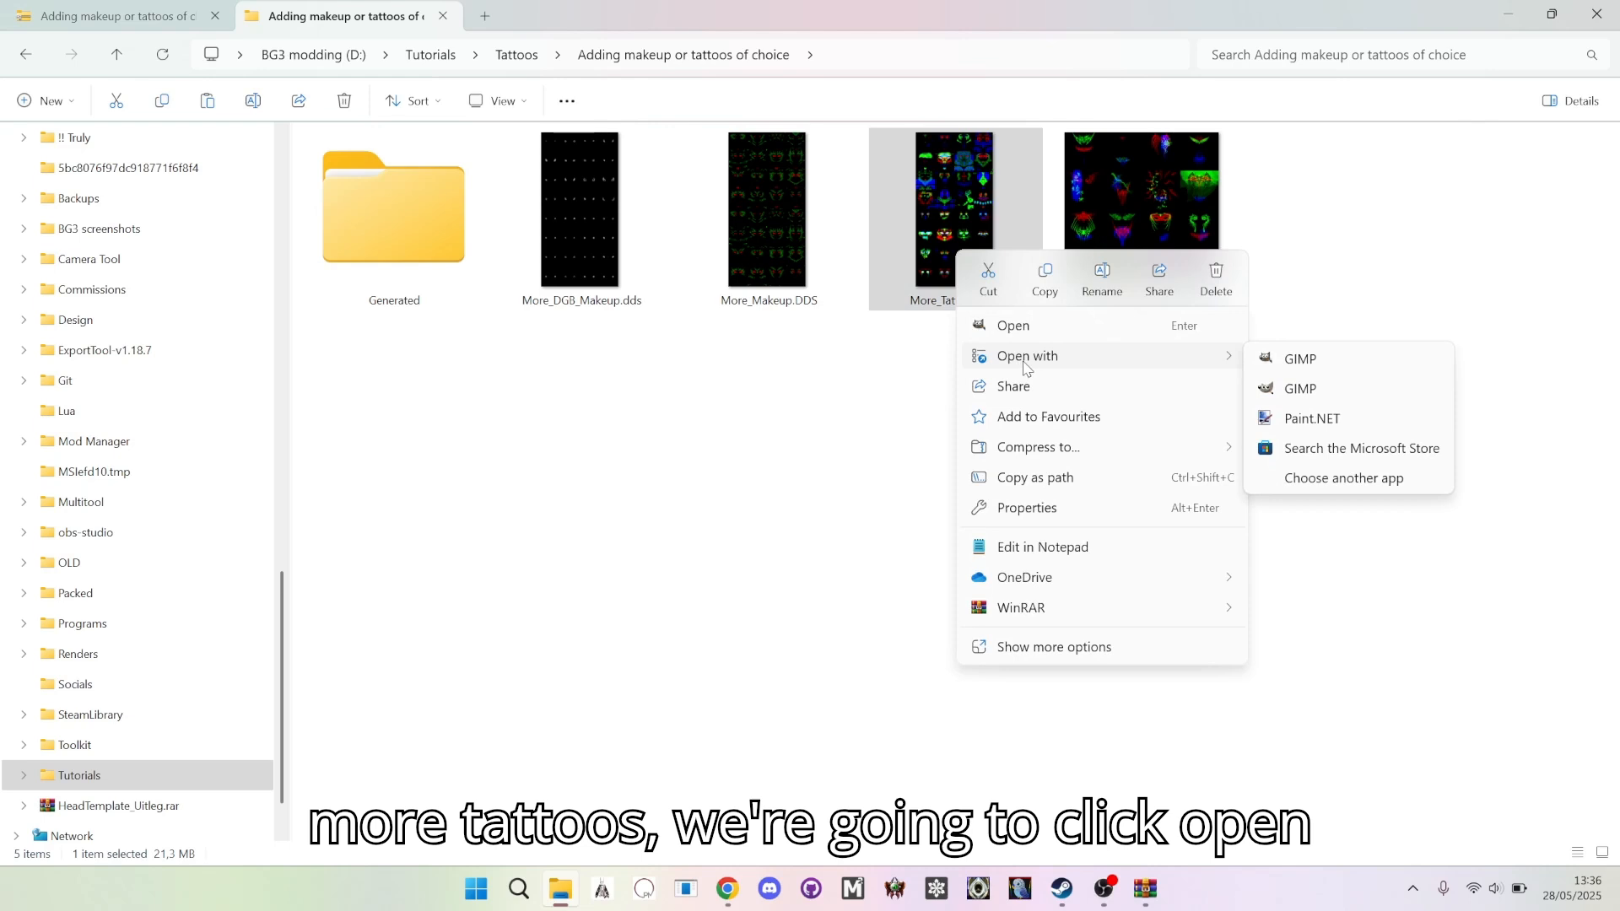
{"action": "left_click", "coordinate": [1397, 390]}
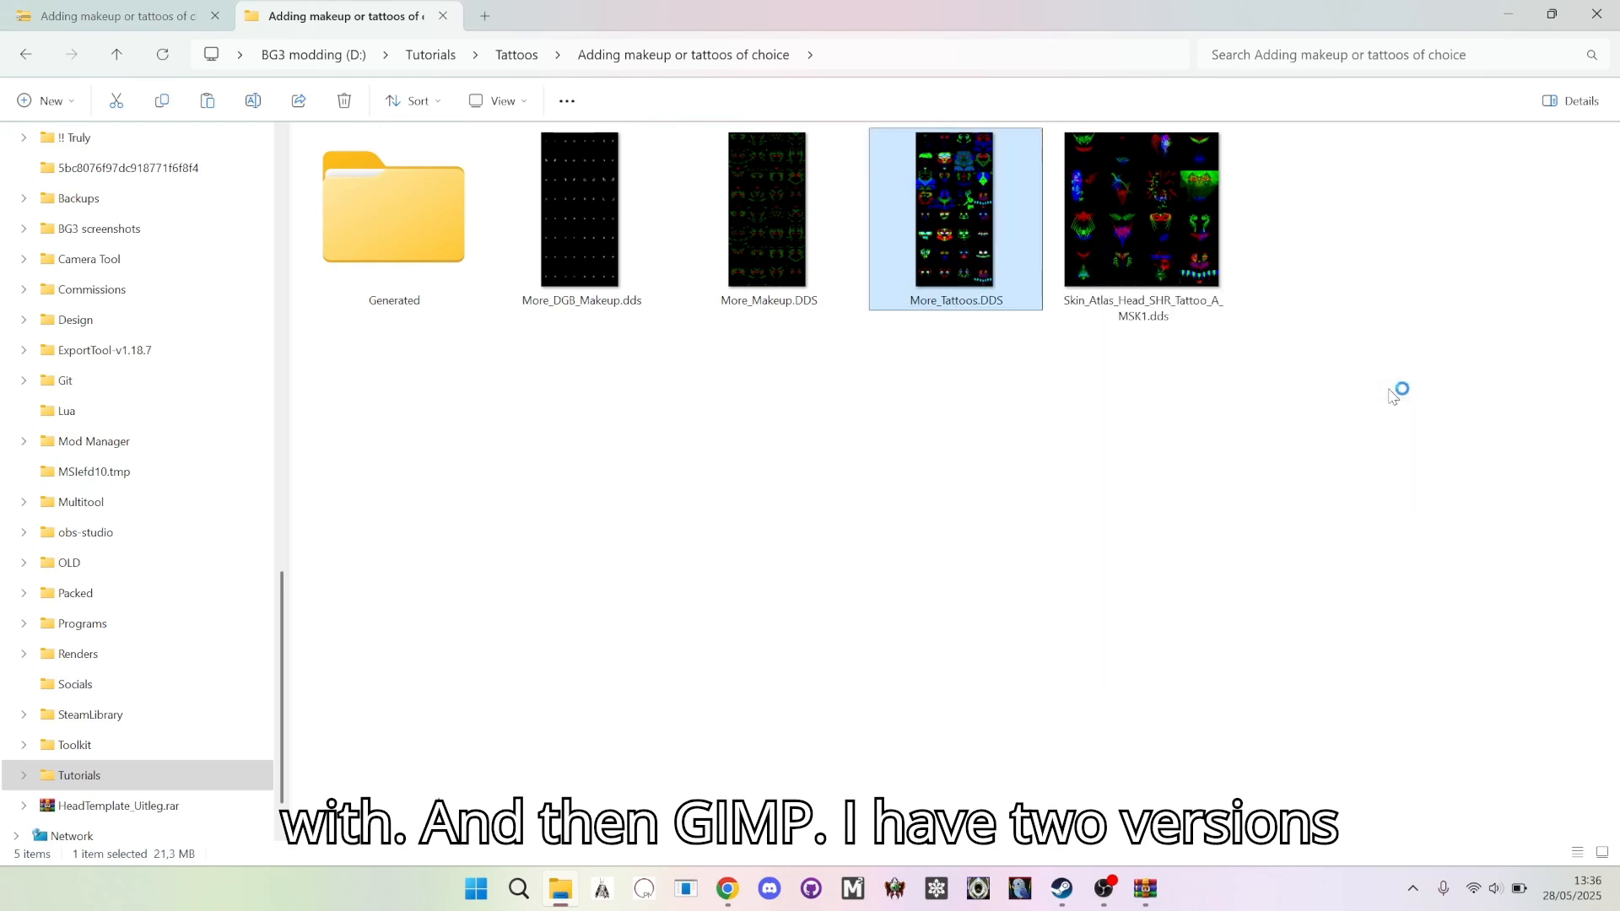
{"action": "left_click", "coordinate": [1183, 470]}
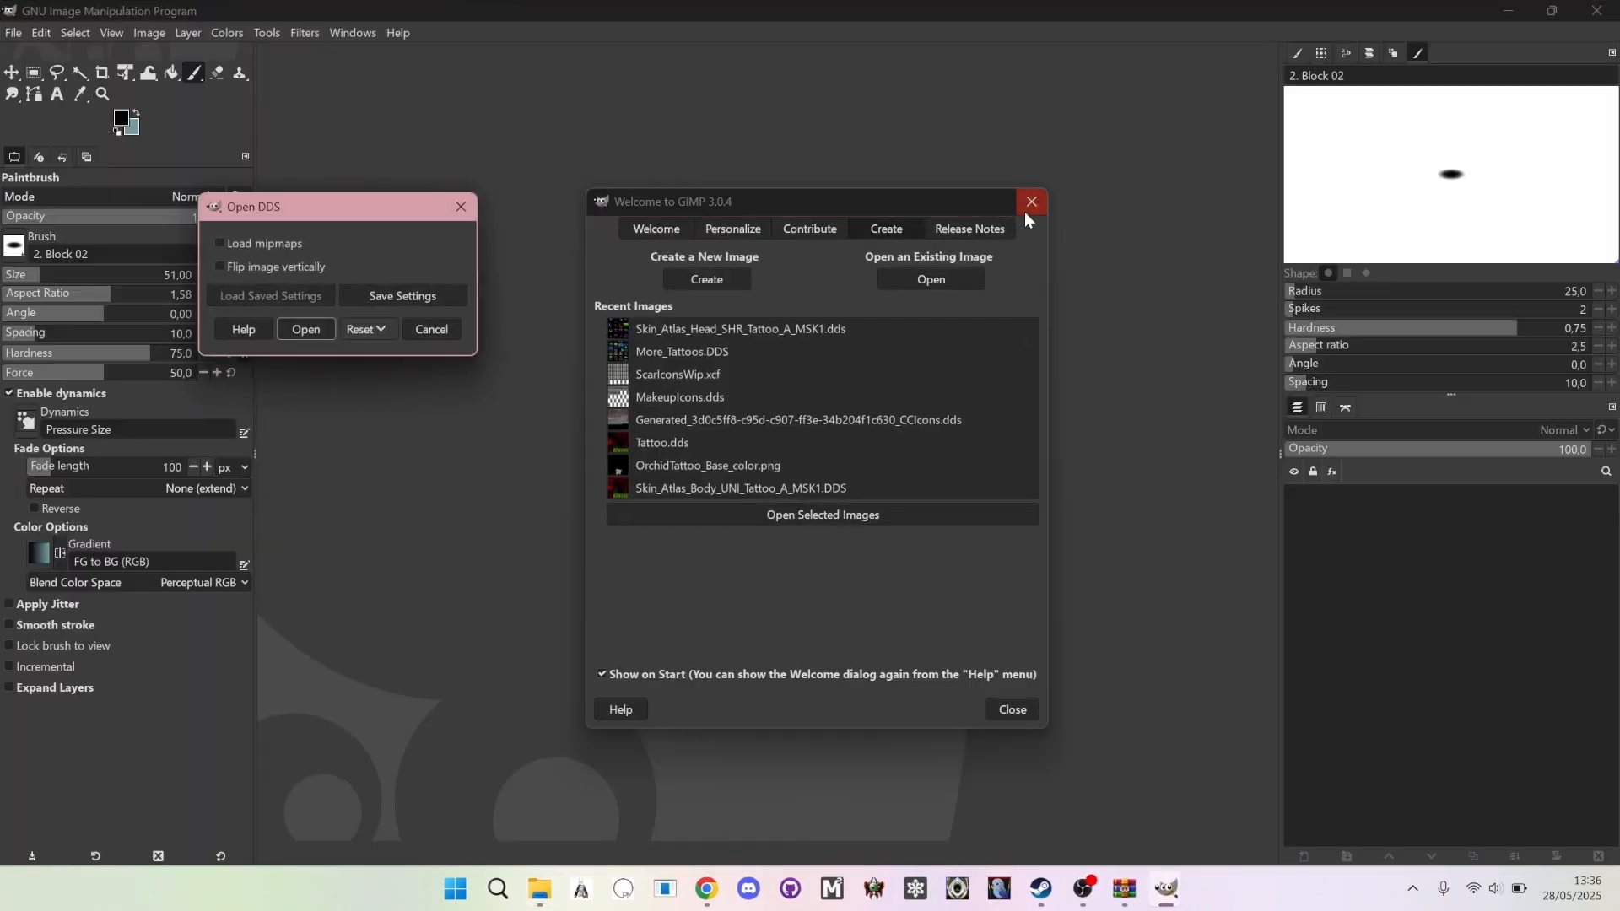
Close the Welcome to GIMP dialog and bring the Open DDS dialog forward, moving it over the canvas area
{"action": "left_click", "coordinate": [1027, 206]}
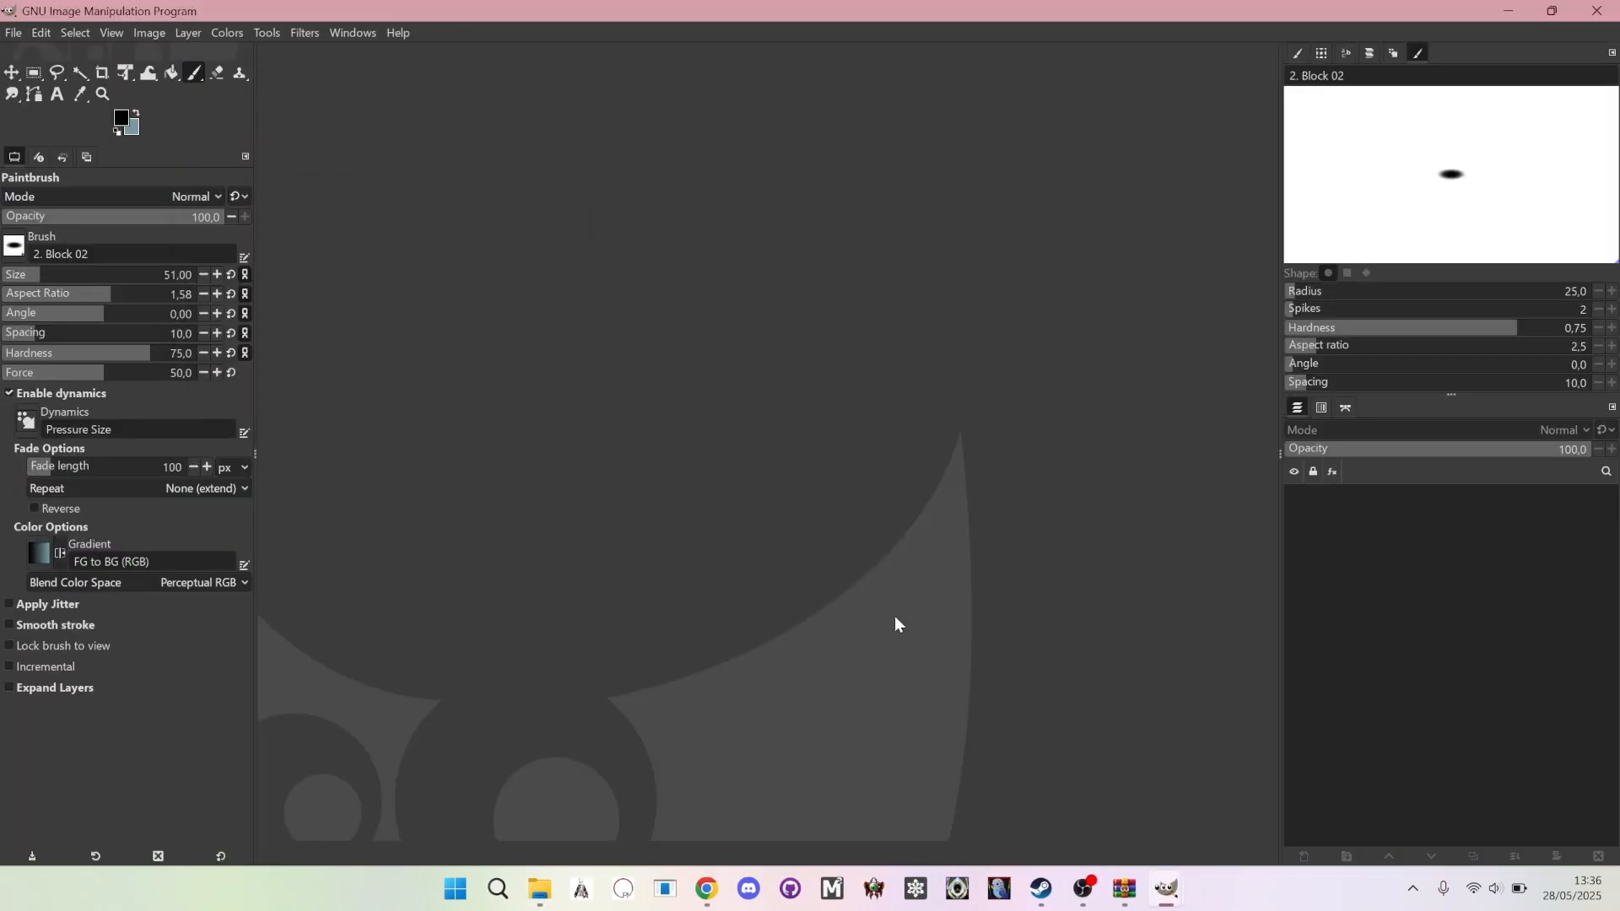
{"action": "mouse_move", "coordinate": [1167, 888]}
{"action": "left_click", "coordinate": [1282, 780]}
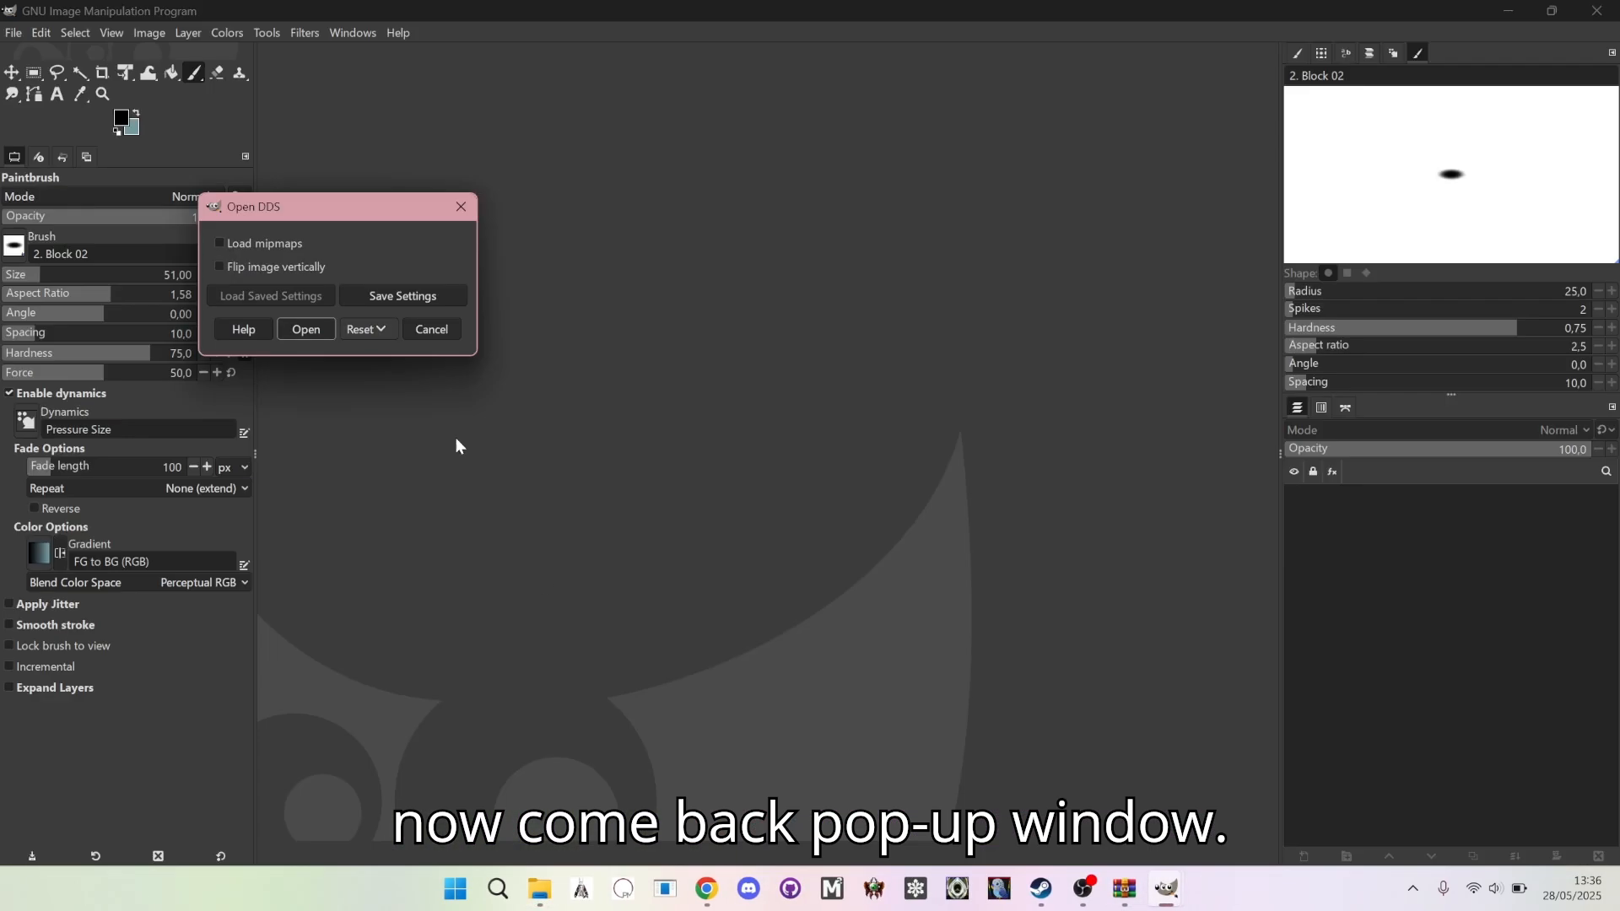
{"action": "left_click_drag", "start_coordinate": [306, 204], "coordinate": [608, 235]}
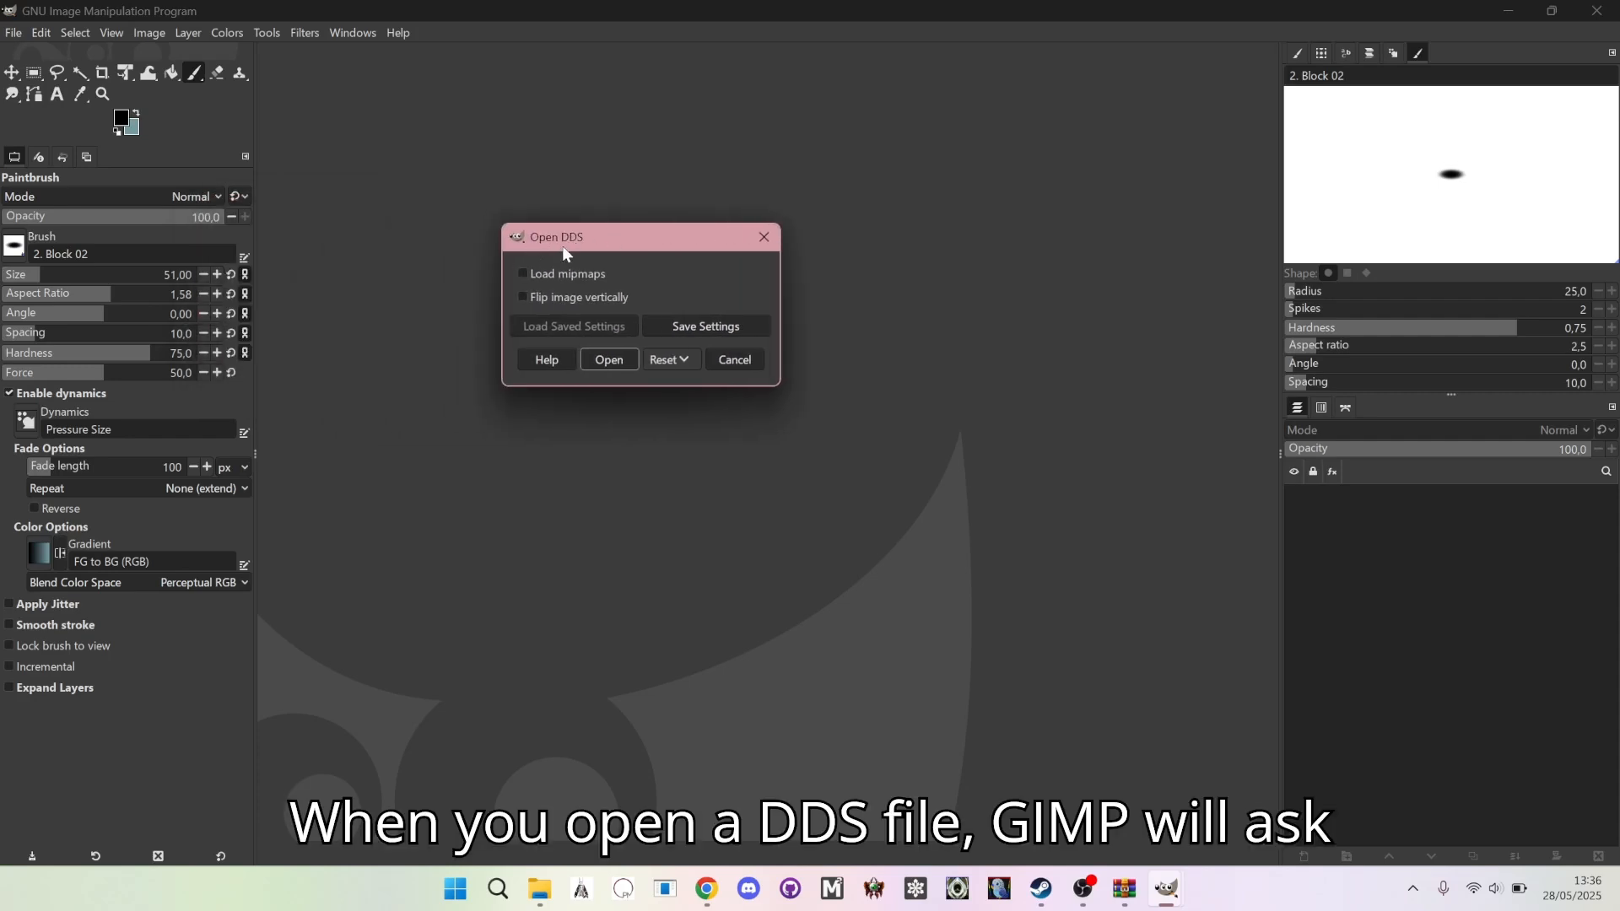
Load More_Tattoos.DDS with the mipmaps option left off
{"action": "left_click", "coordinate": [524, 272]}
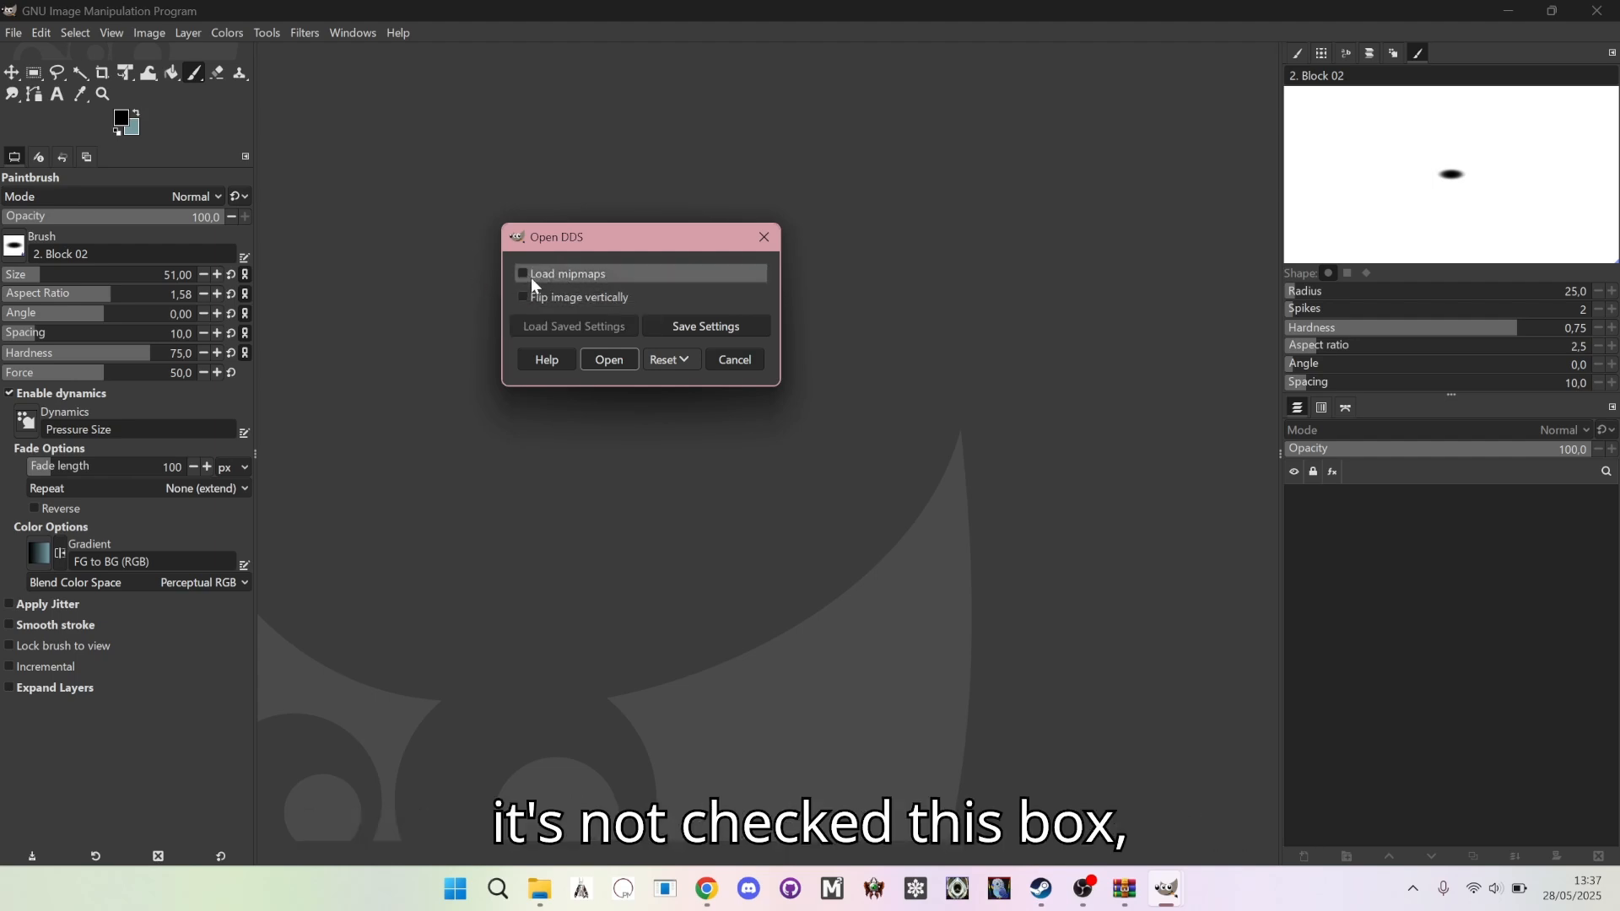
{"action": "left_click", "coordinate": [627, 352]}
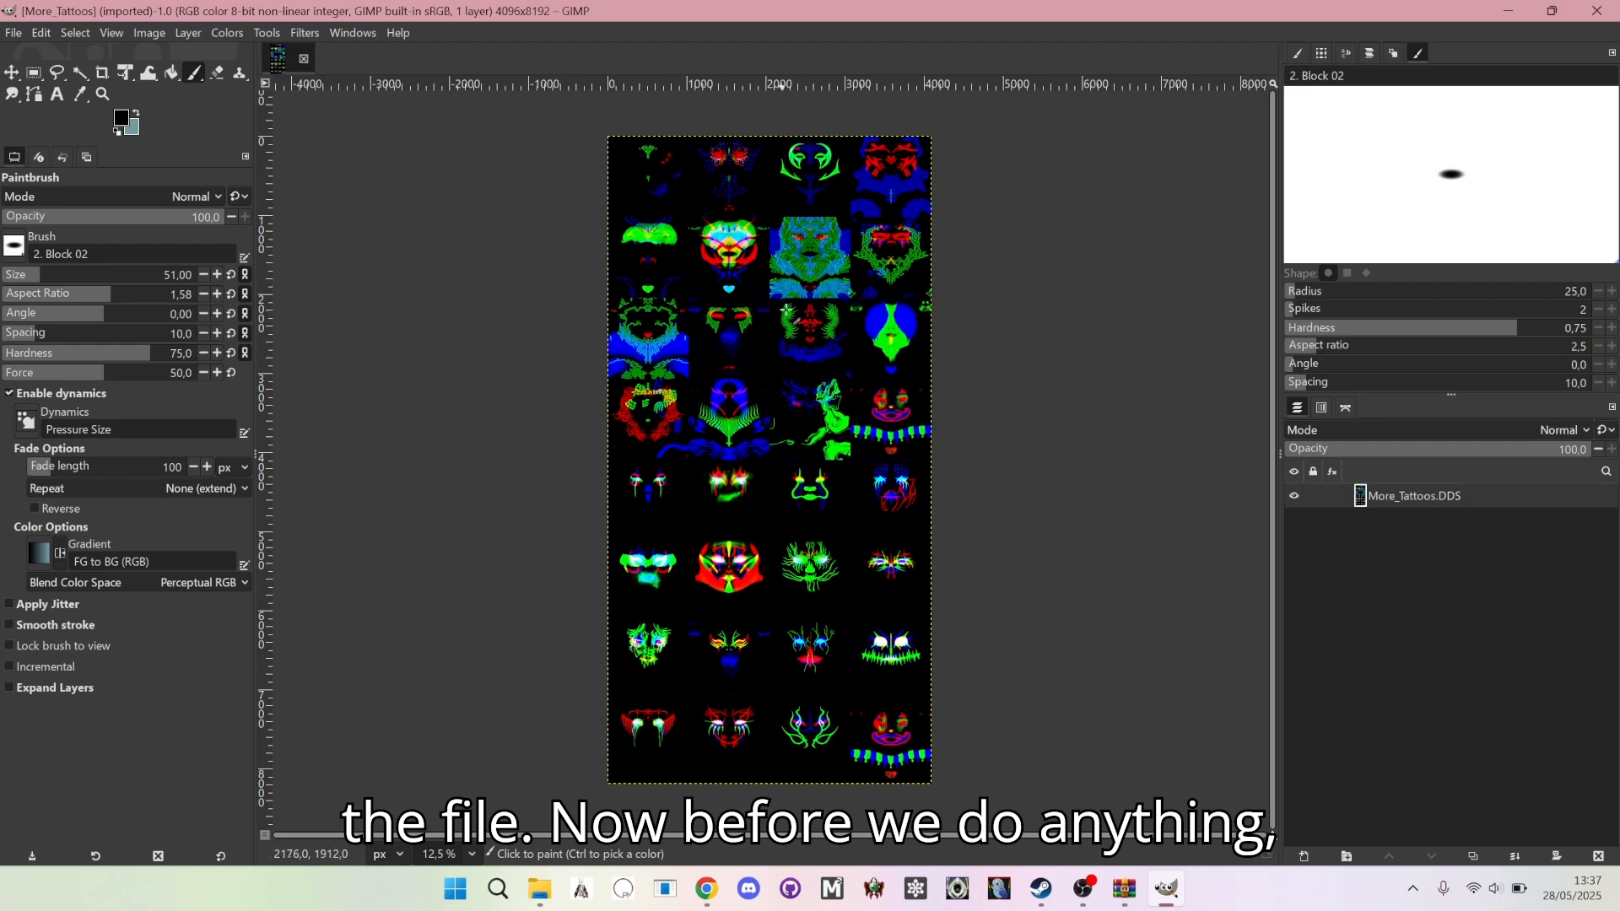
Open Skin_Atlas_Head_SHR_Tattoo_A_MSK1.dds from File Explorer in GIMP, without loading mipmaps
{"action": "left_click", "coordinate": [544, 893]}
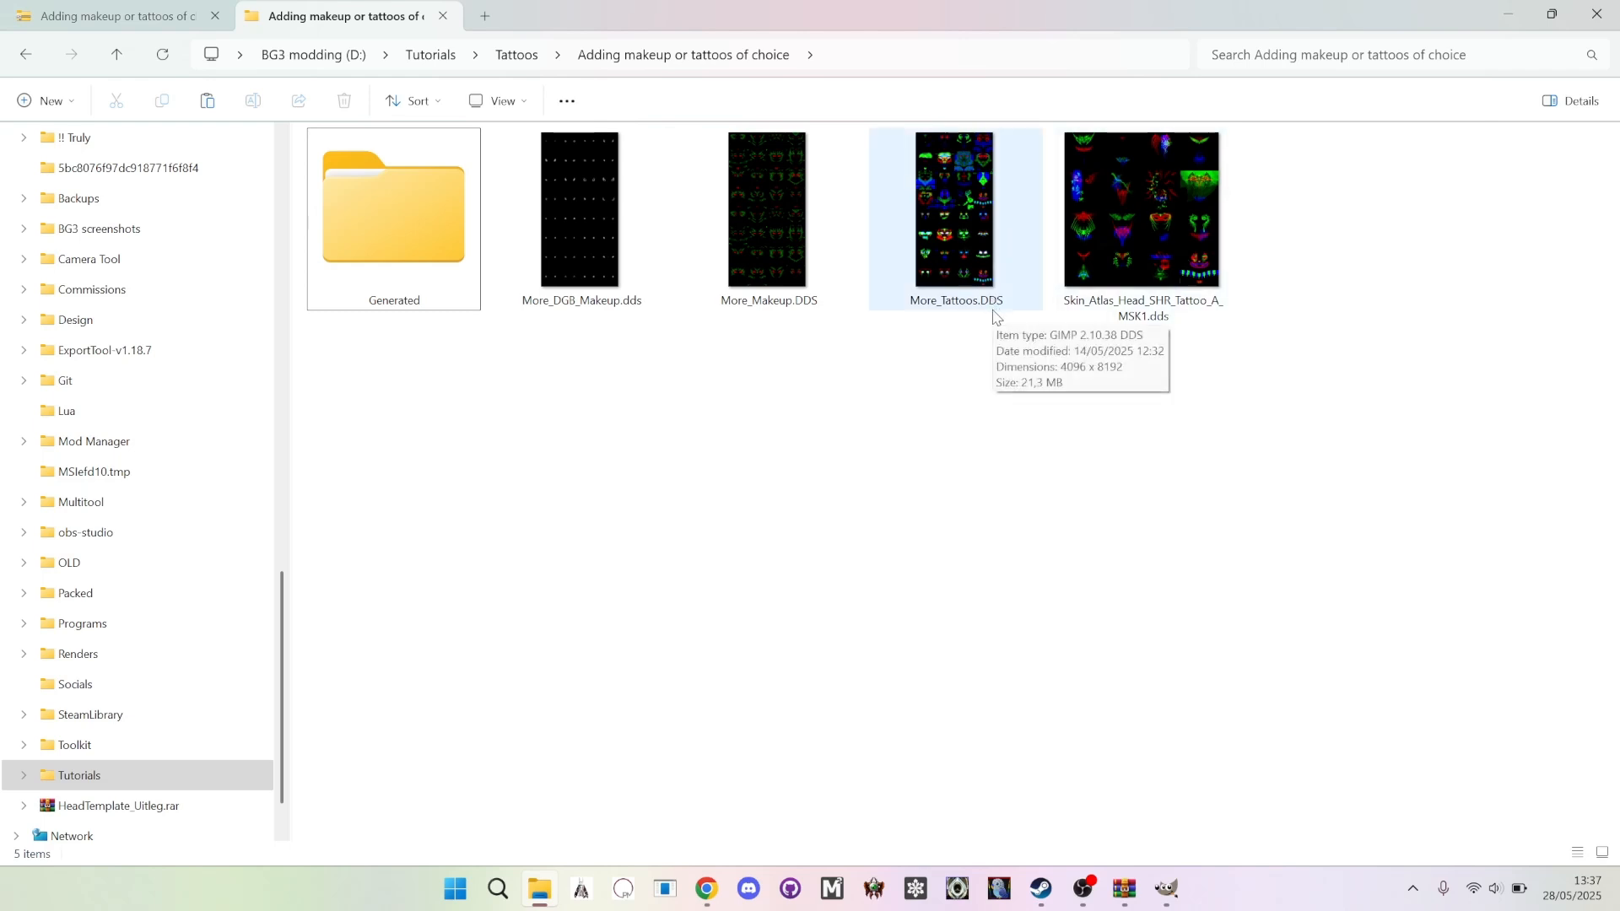
{"action": "right_click", "coordinate": [1127, 288]}
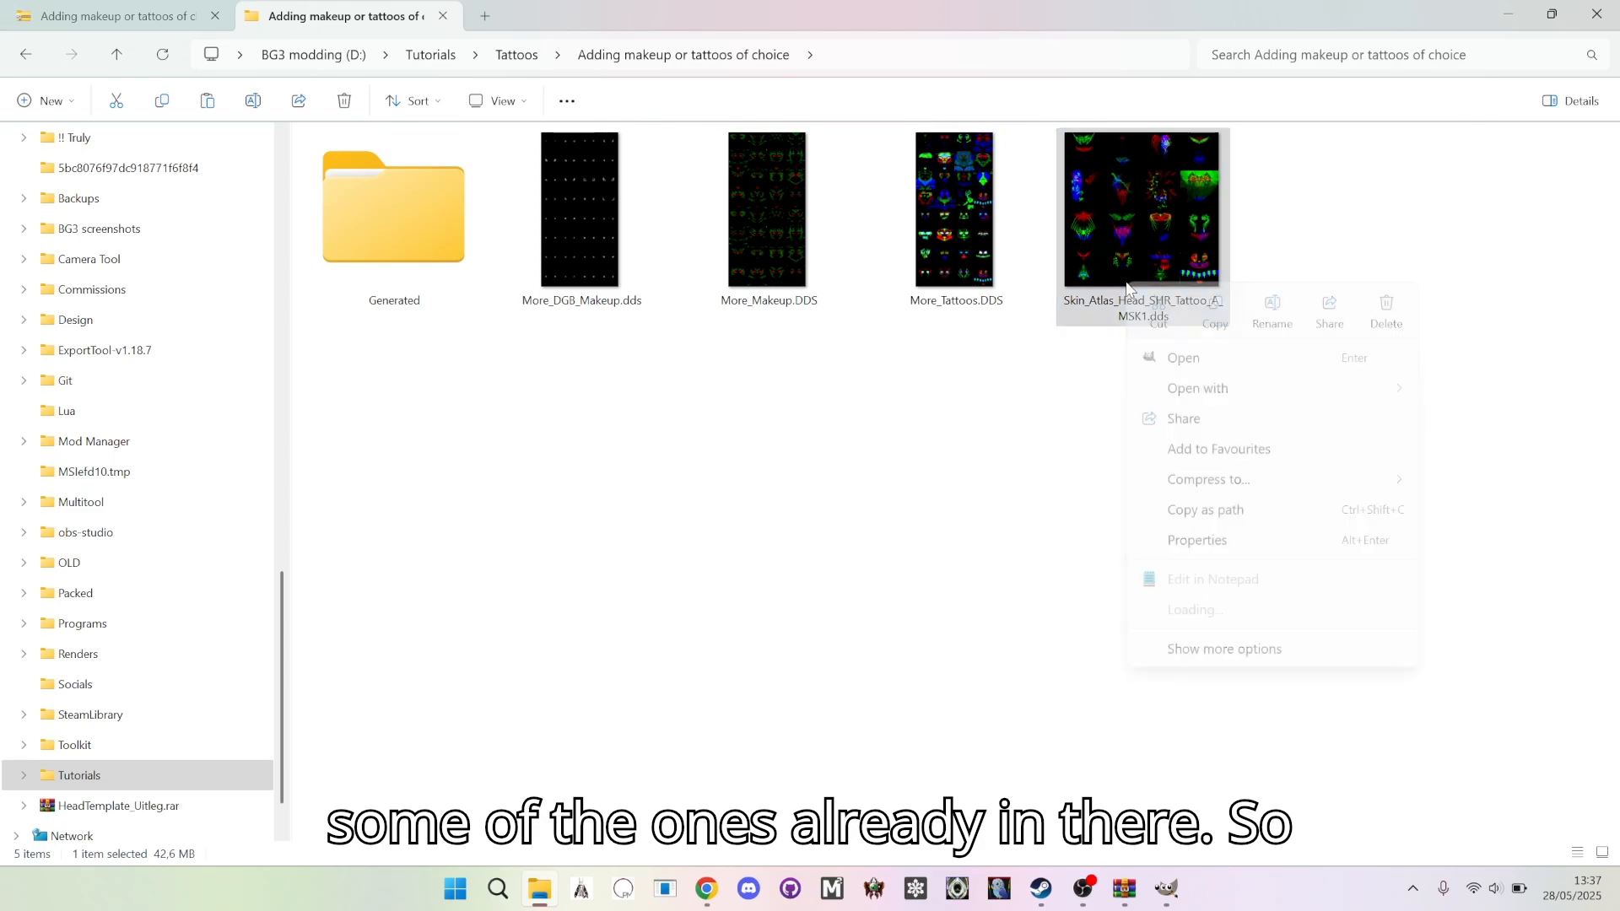
{"action": "mouse_move", "coordinate": [1207, 385]}
{"action": "left_click", "coordinate": [1090, 423]}
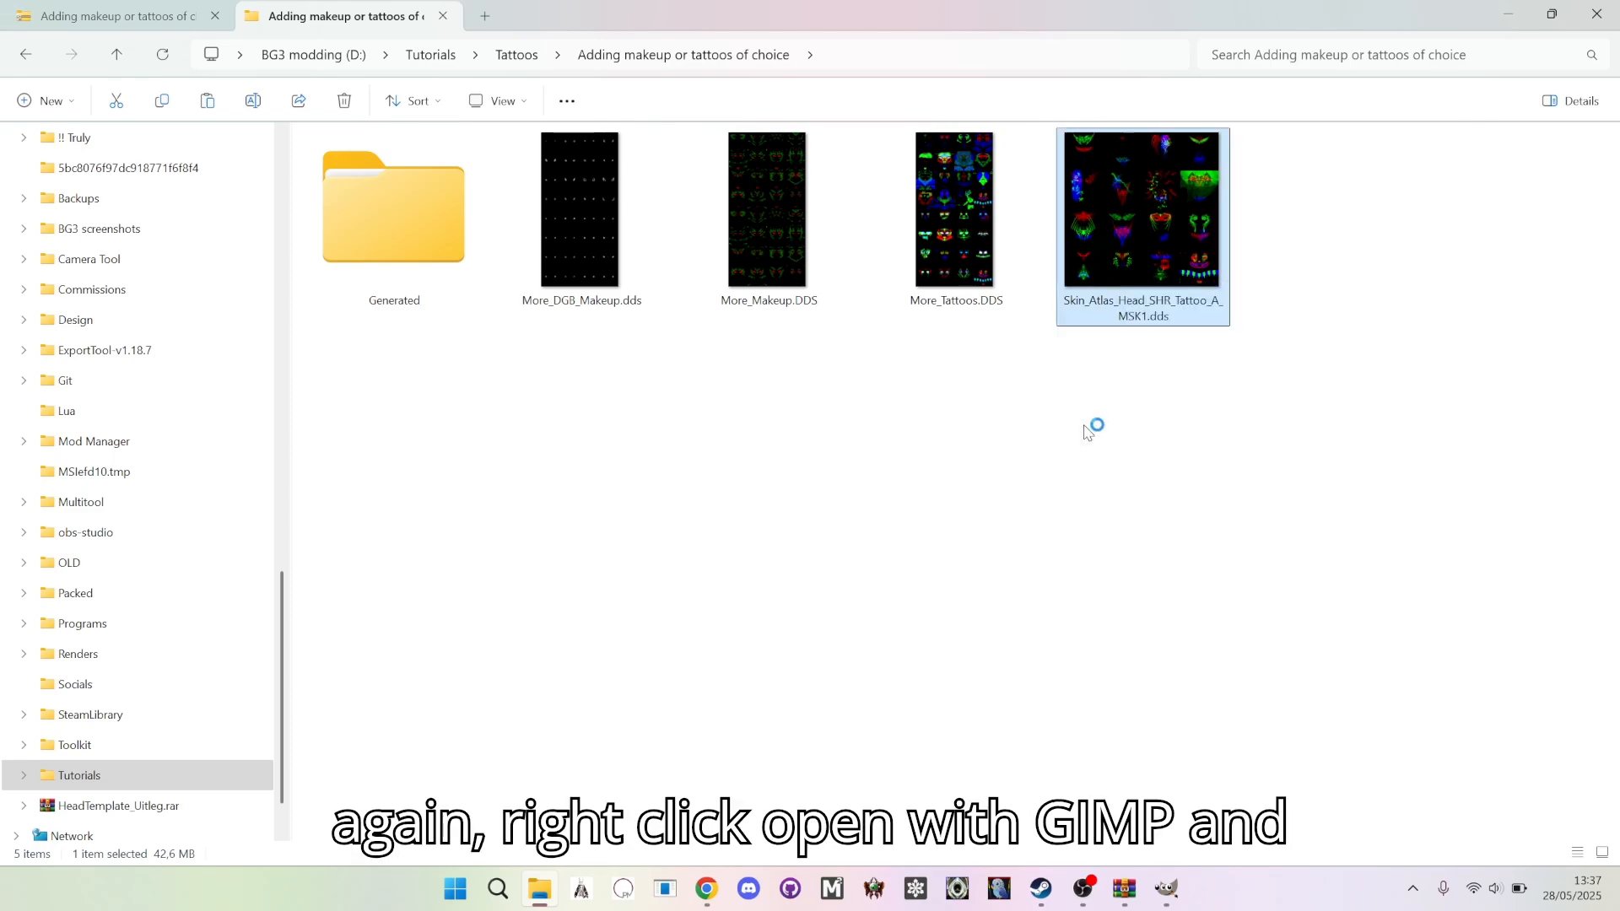
{"action": "mouse_move", "coordinate": [1171, 891]}
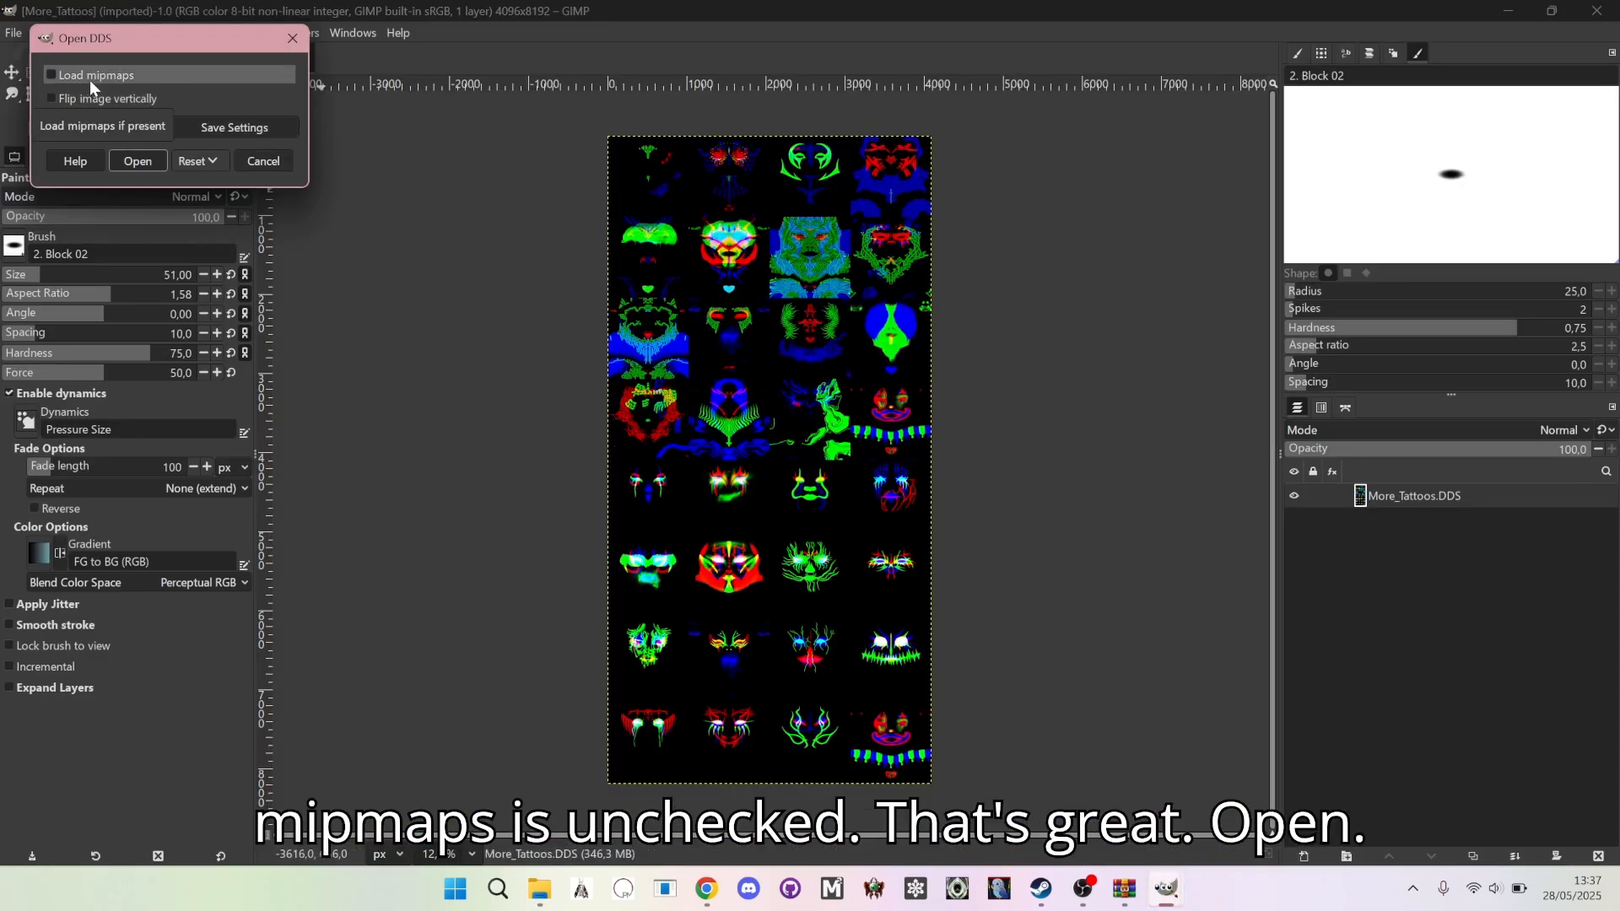
{"action": "left_click", "coordinate": [137, 160]}
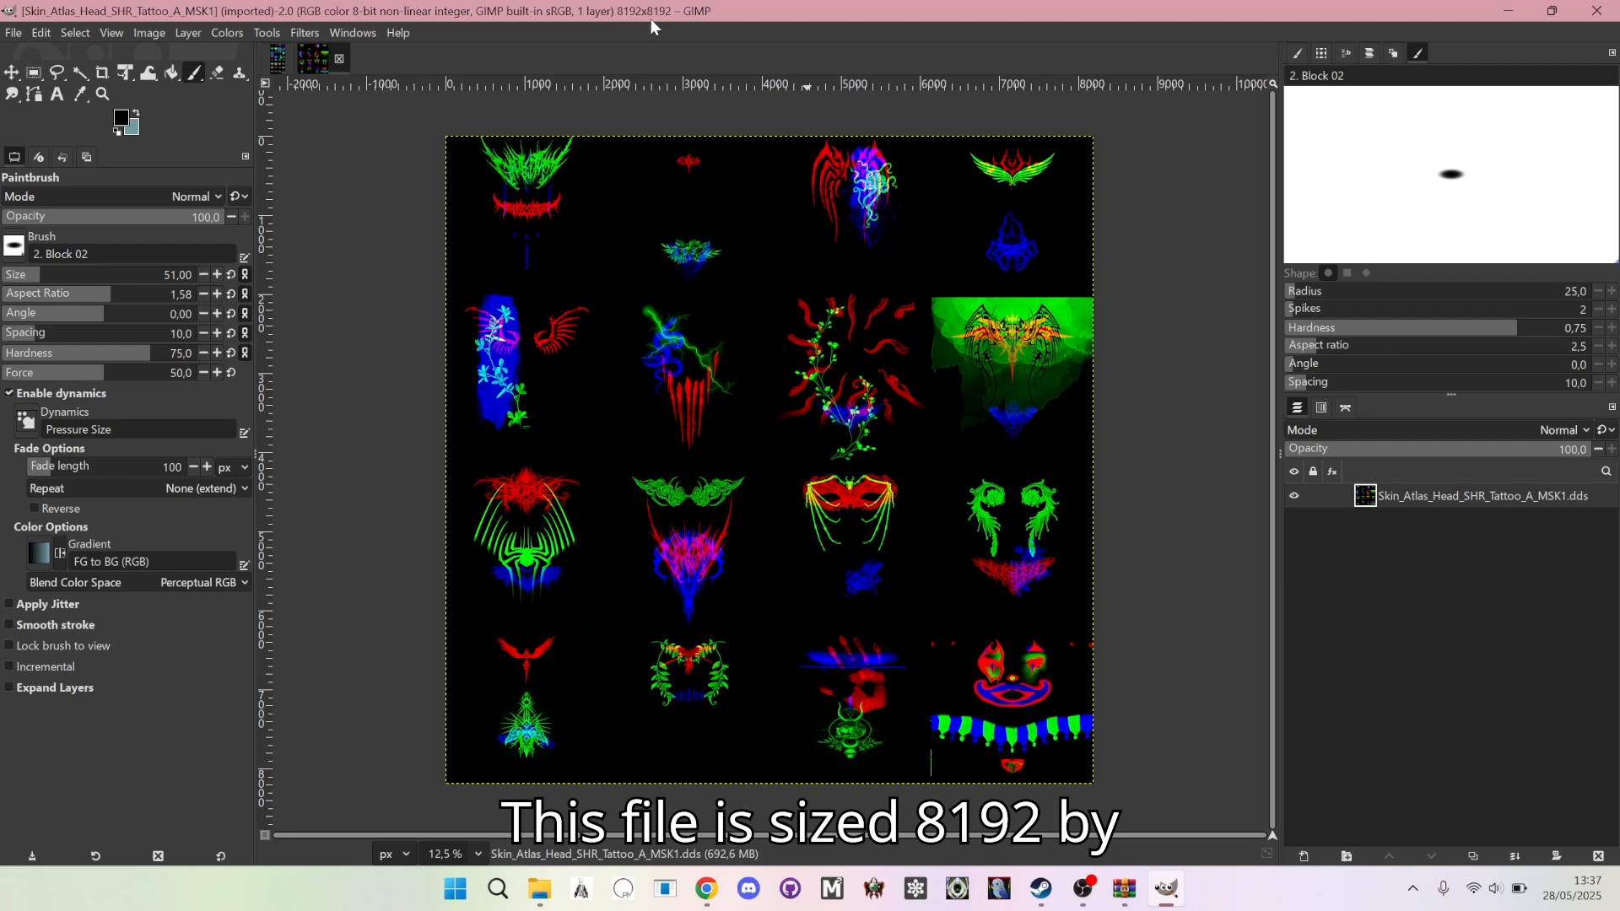
Compare the pixel dimensions of both images and scale Skin_Atlas_Head_SHR_Tattoo_A_MSK1 to 4096 x 4096 px with width and height linked
{"action": "left_click", "coordinate": [279, 66]}
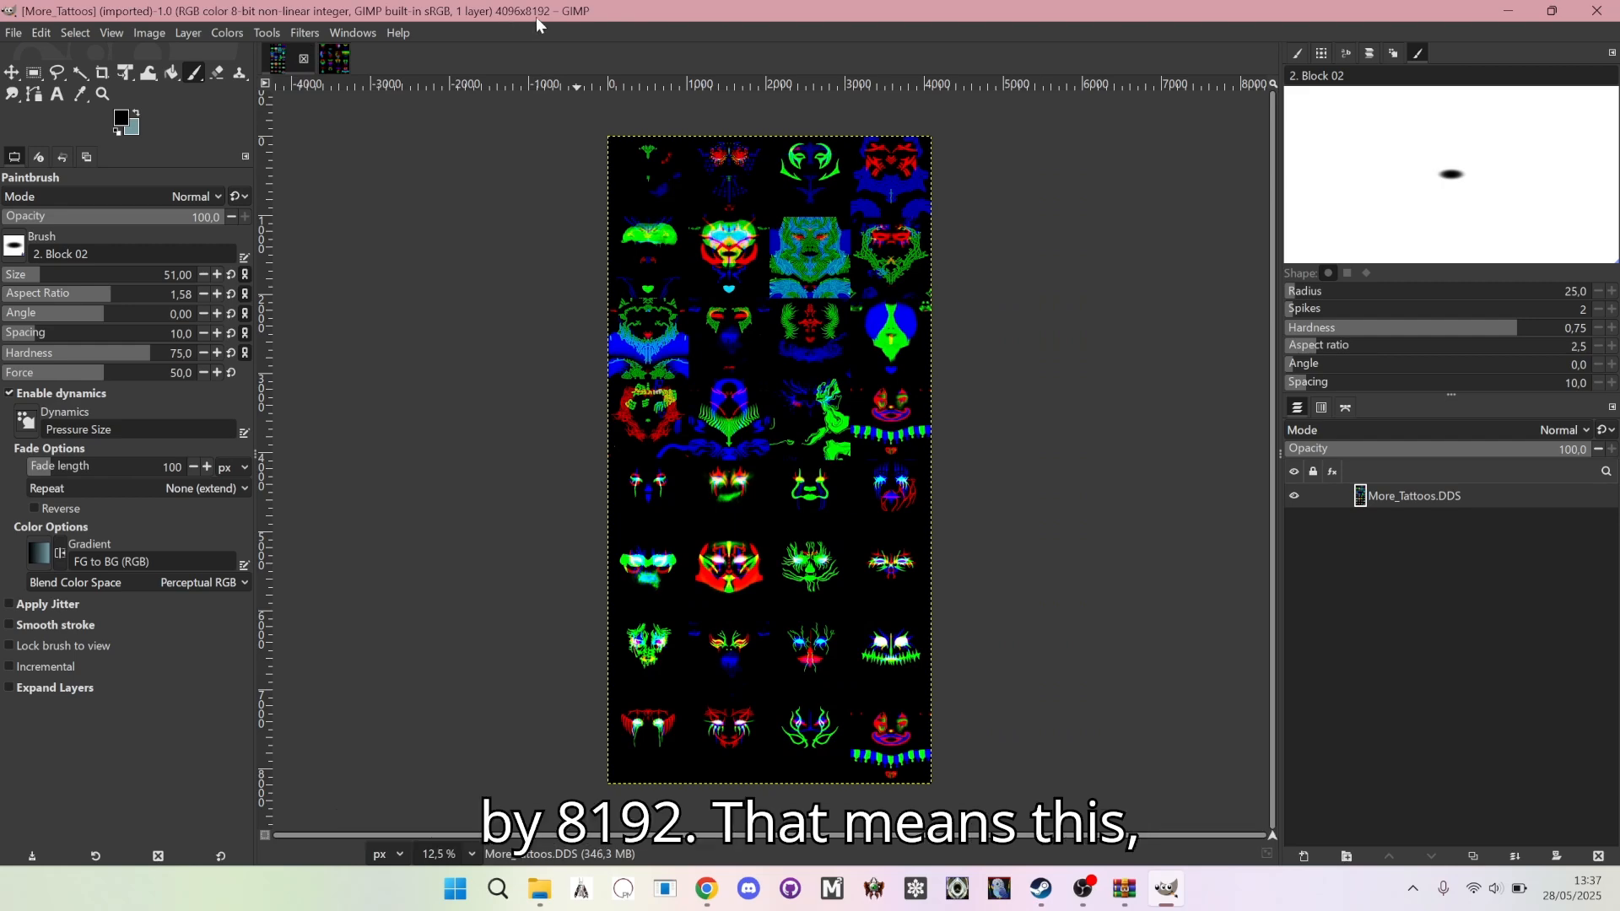
{"action": "left_click", "coordinate": [334, 61]}
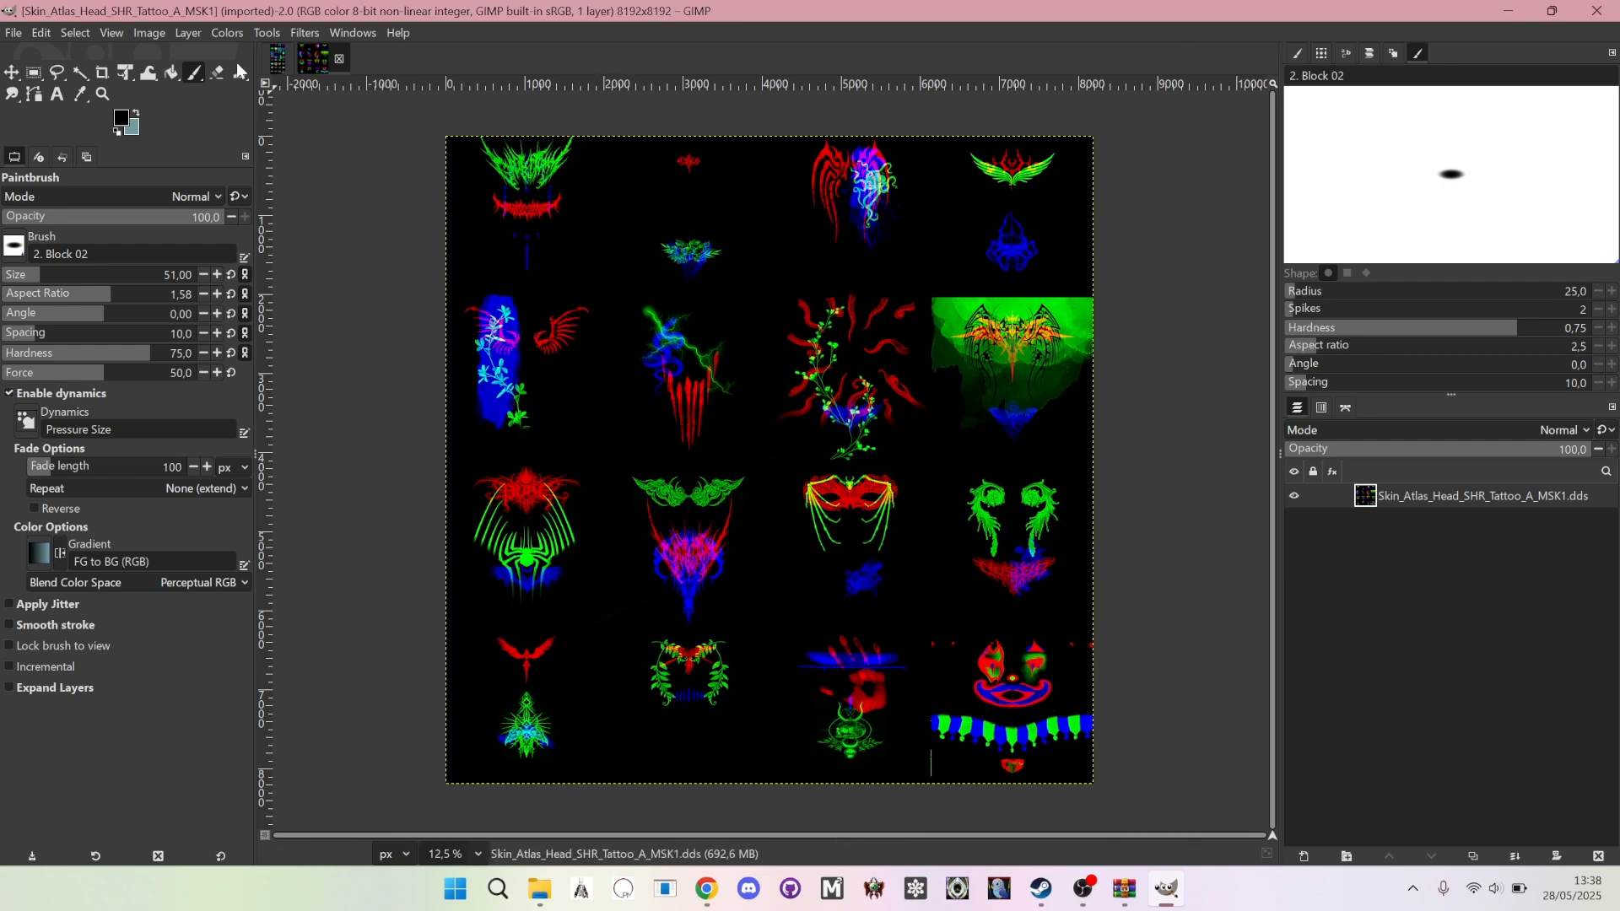
{"action": "left_click", "coordinate": [151, 32]}
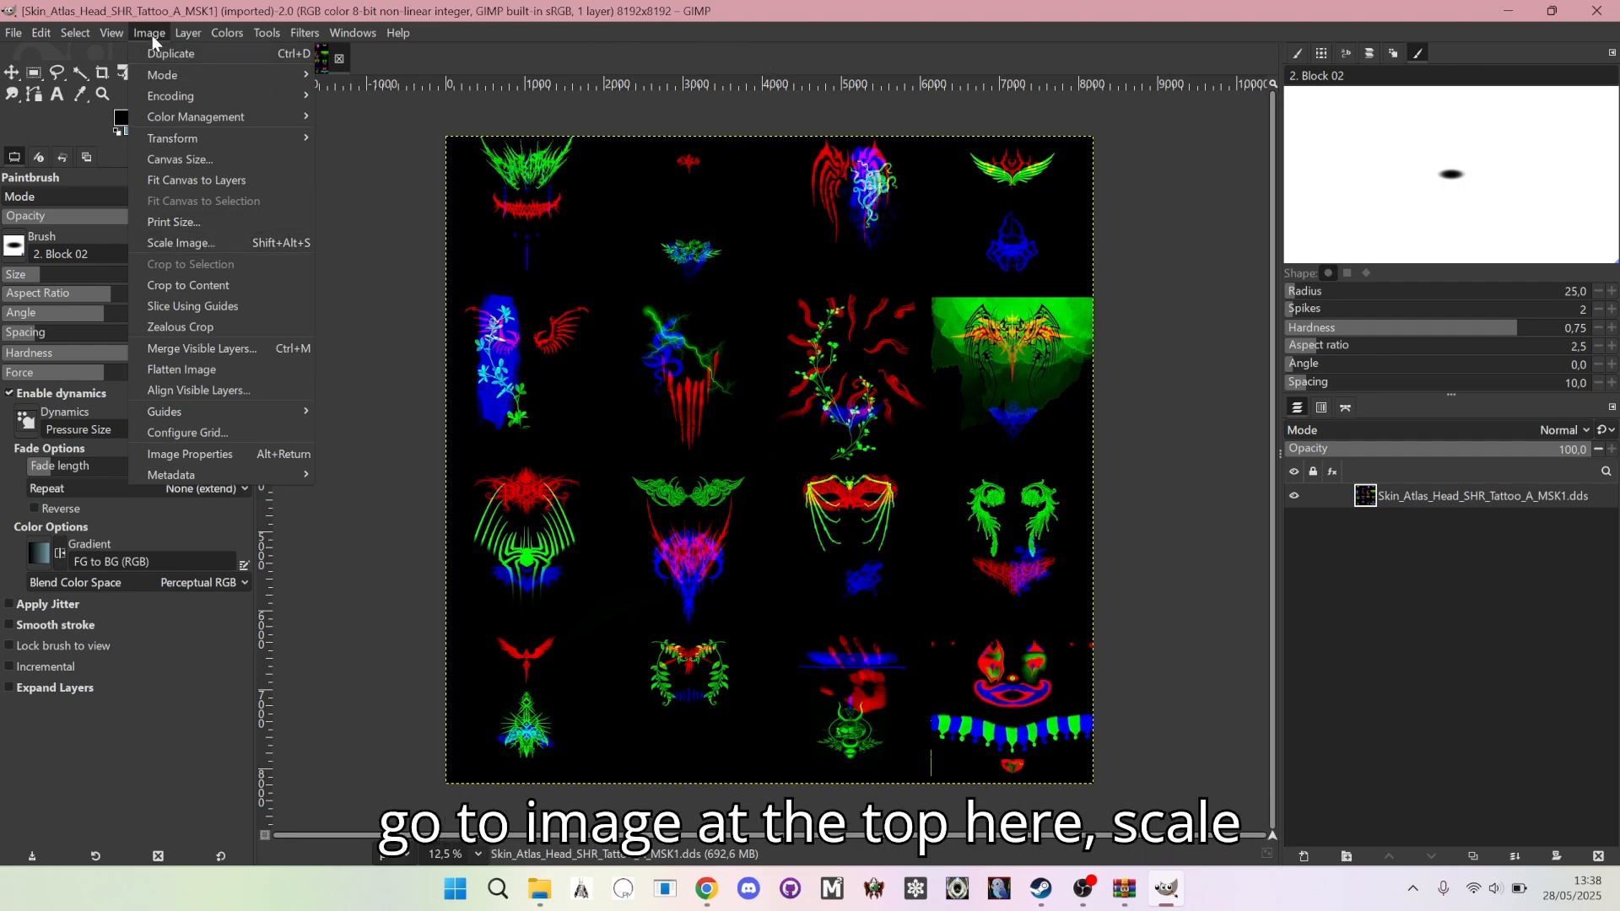
{"action": "left_click", "coordinate": [210, 243]}
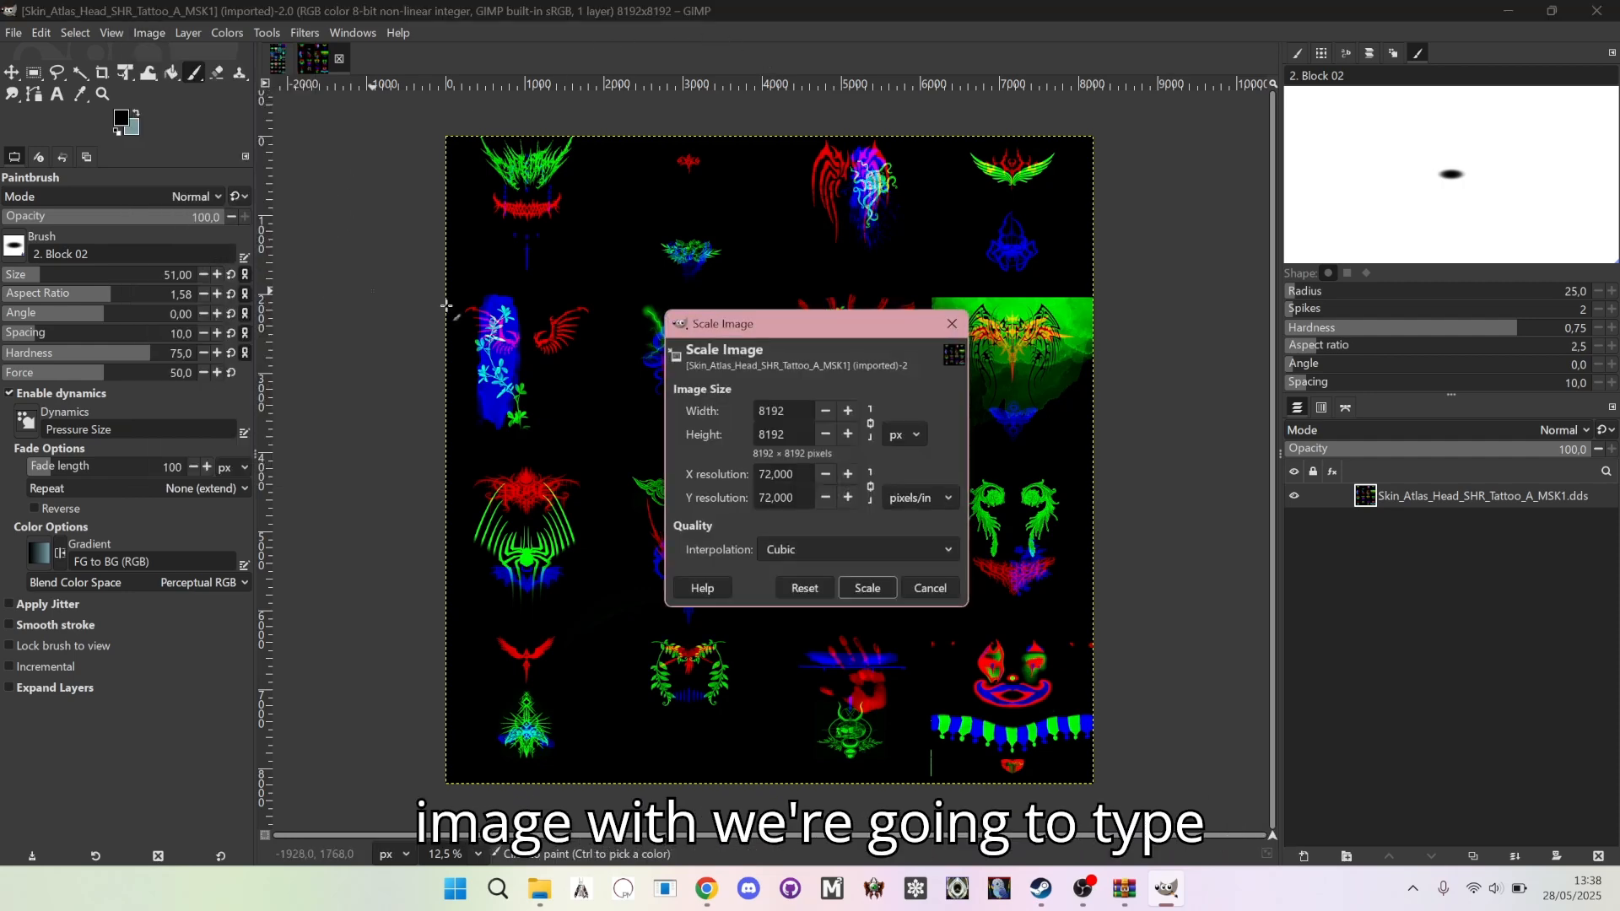
{"action": "double_click", "coordinate": [771, 410]}
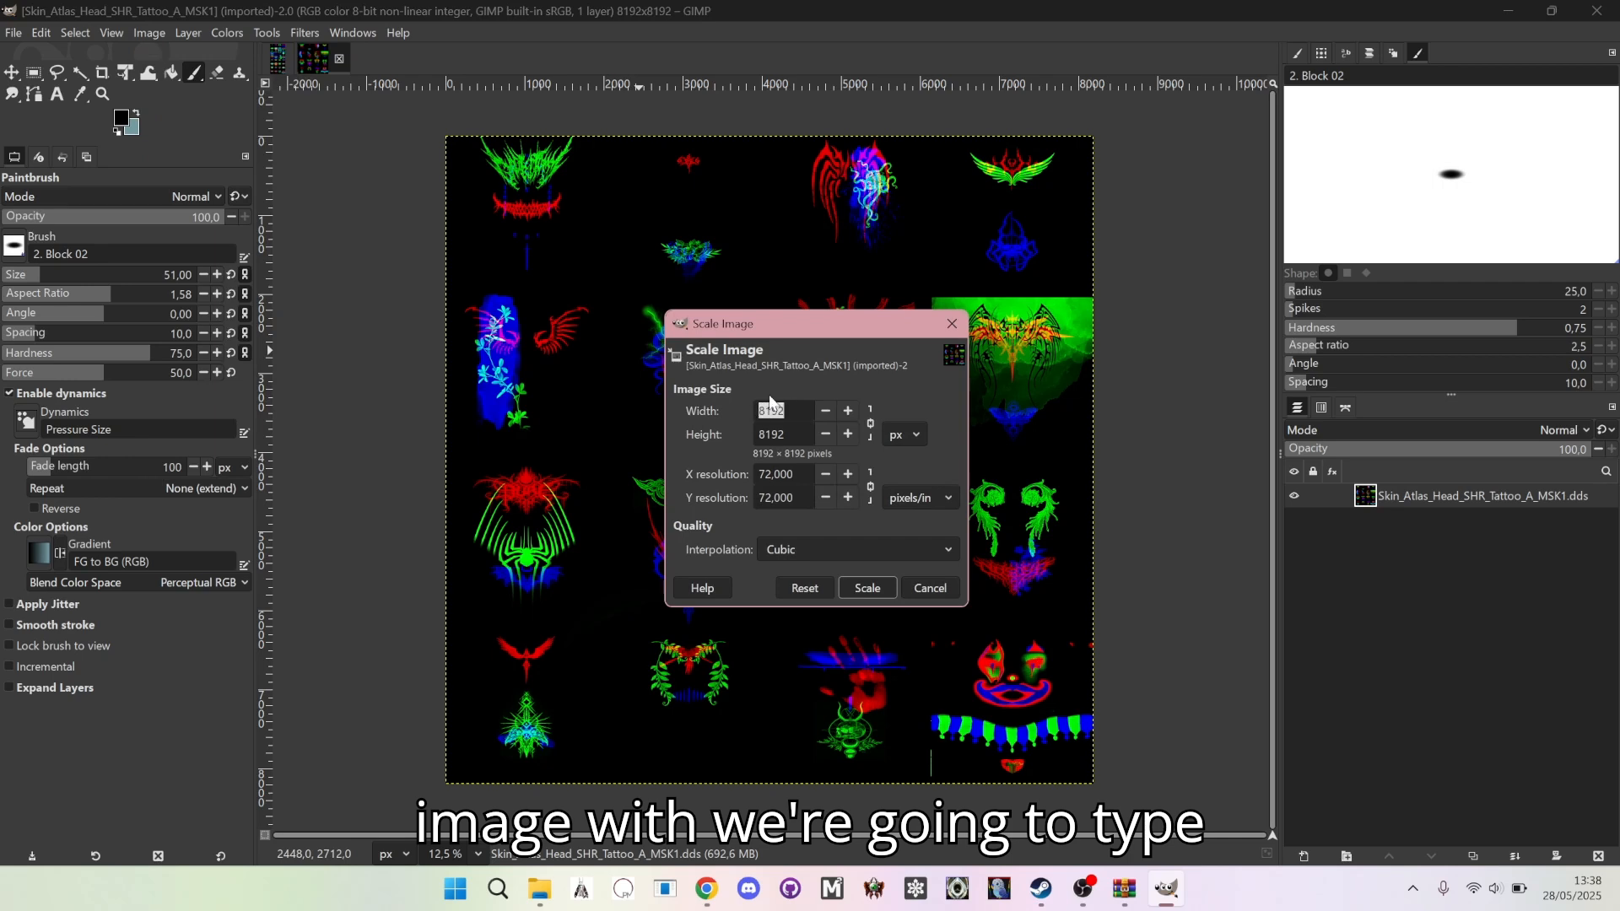
{"action": "type", "text": "4096"}
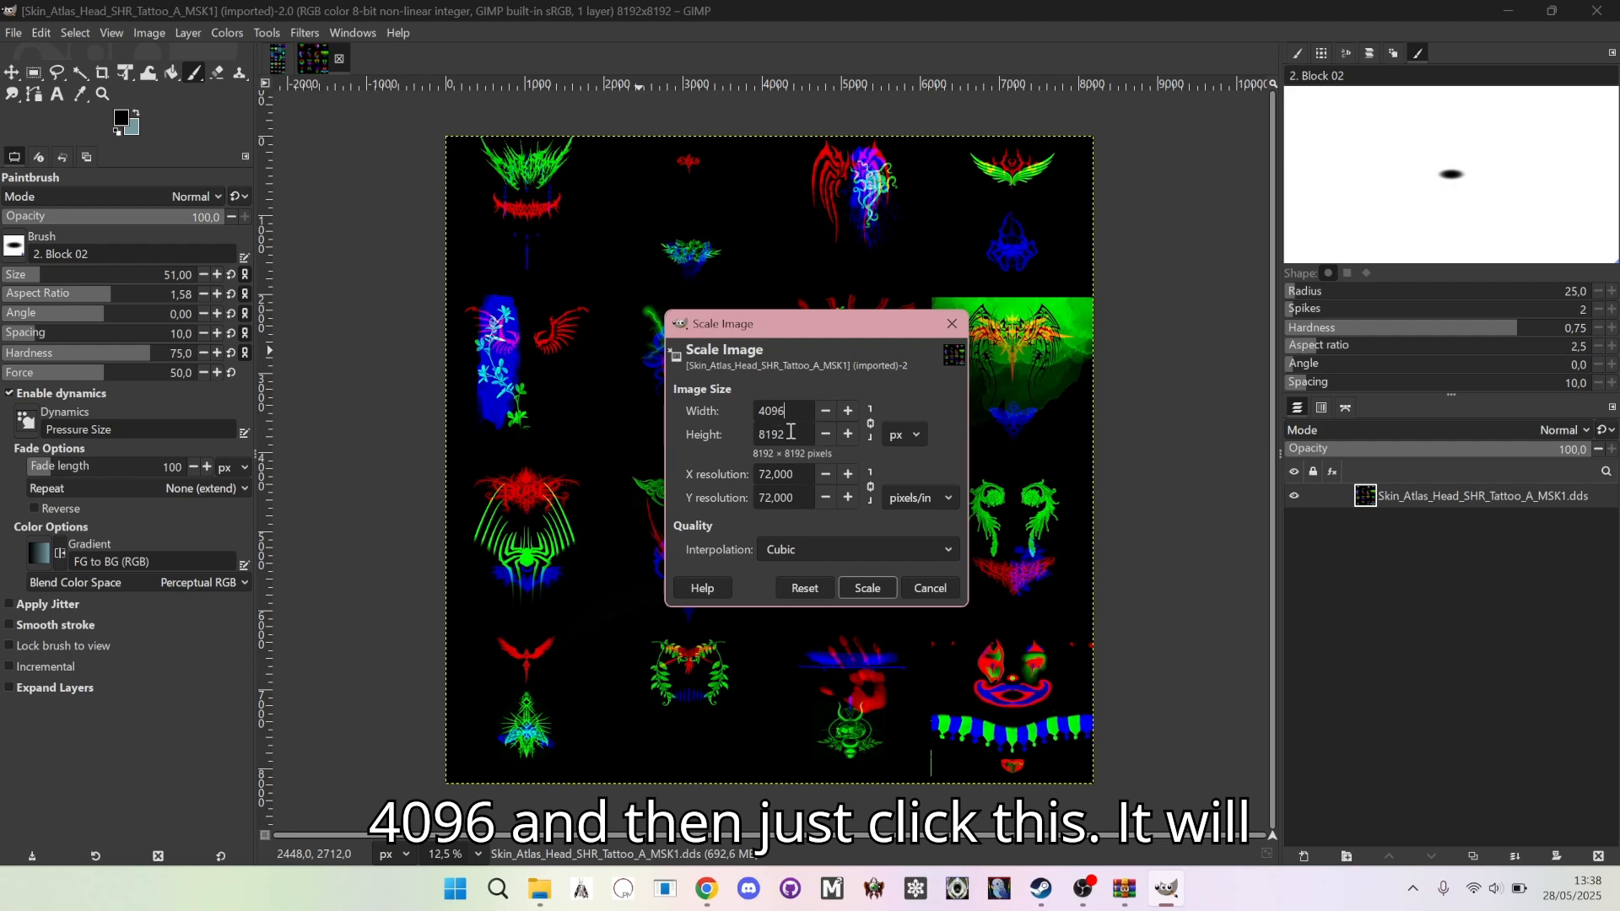
{"action": "left_click", "coordinate": [790, 431]}
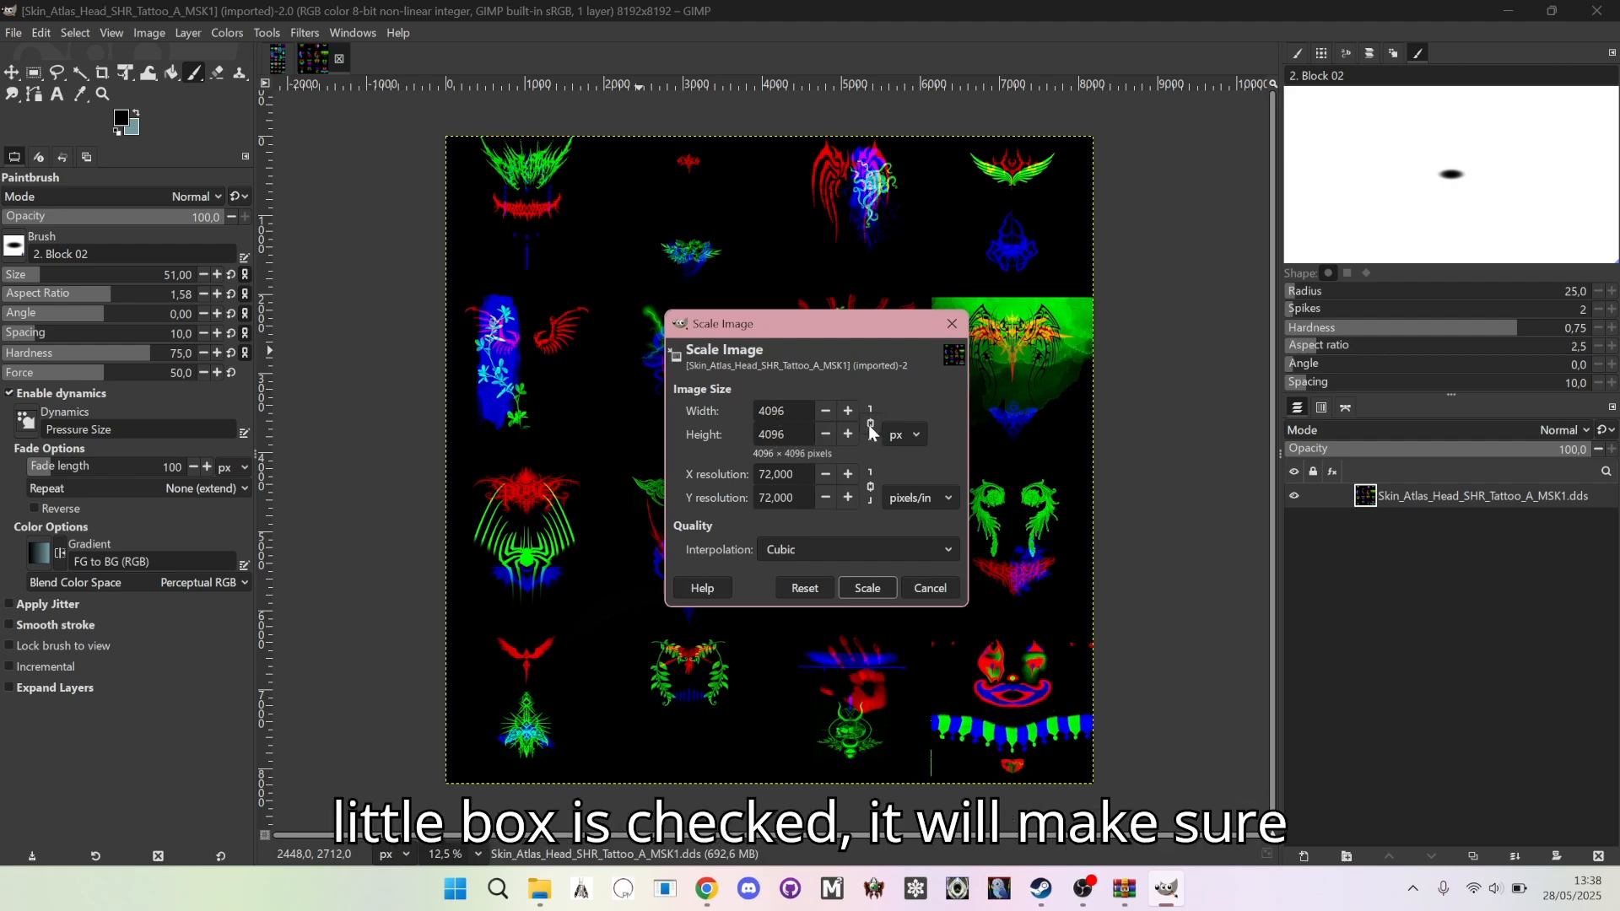
{"action": "left_click", "coordinate": [799, 411]}
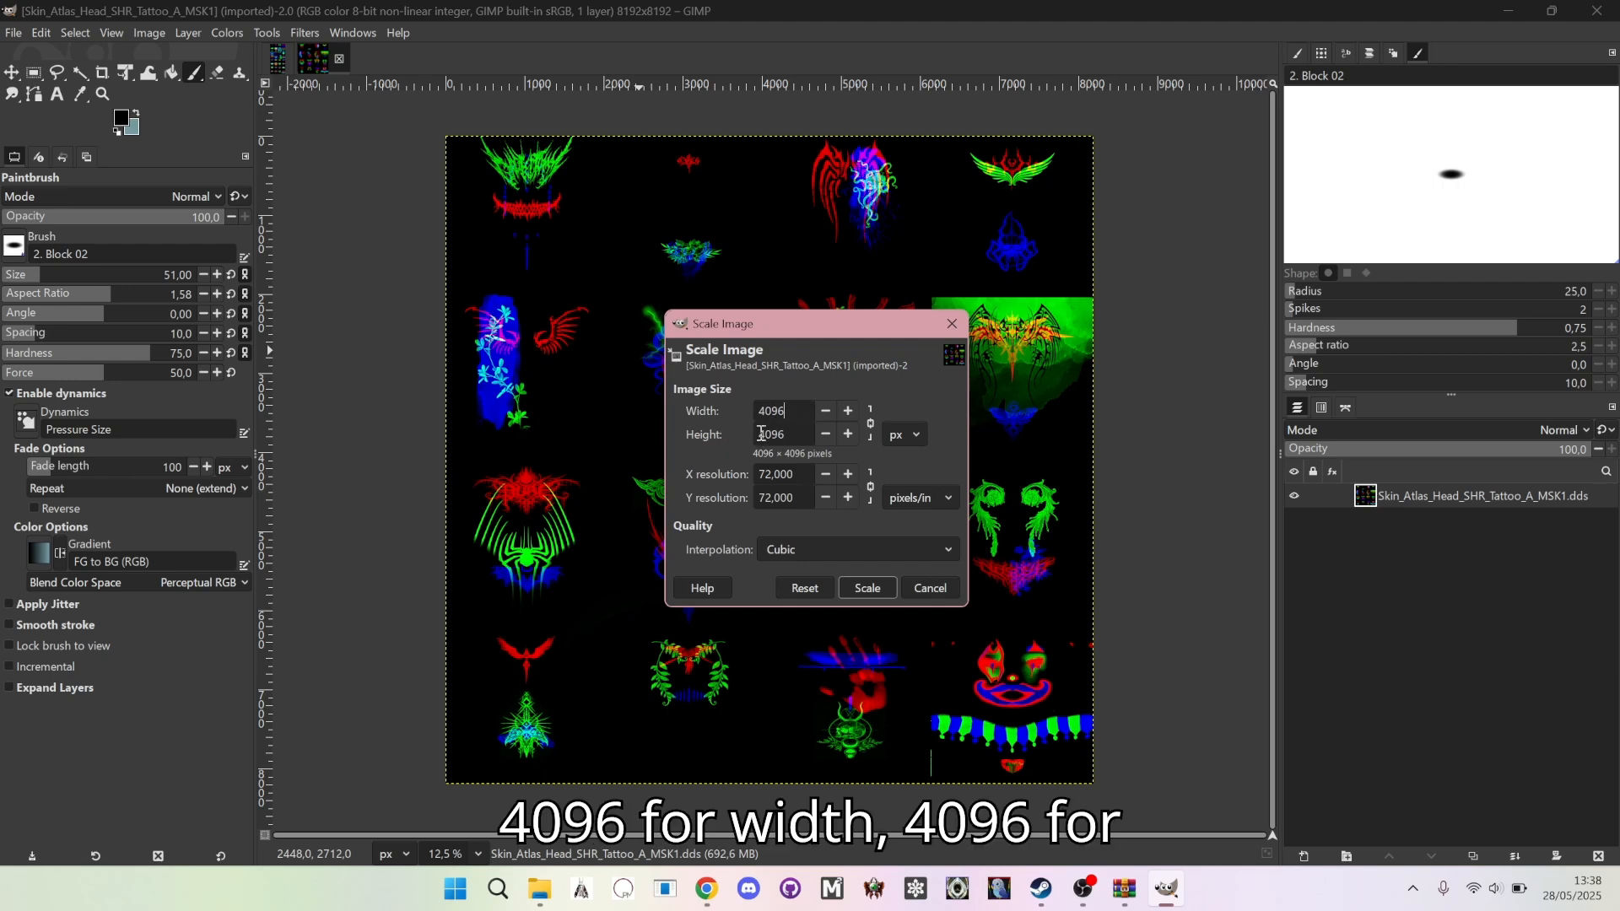
{"action": "left_click", "coordinate": [867, 588]}
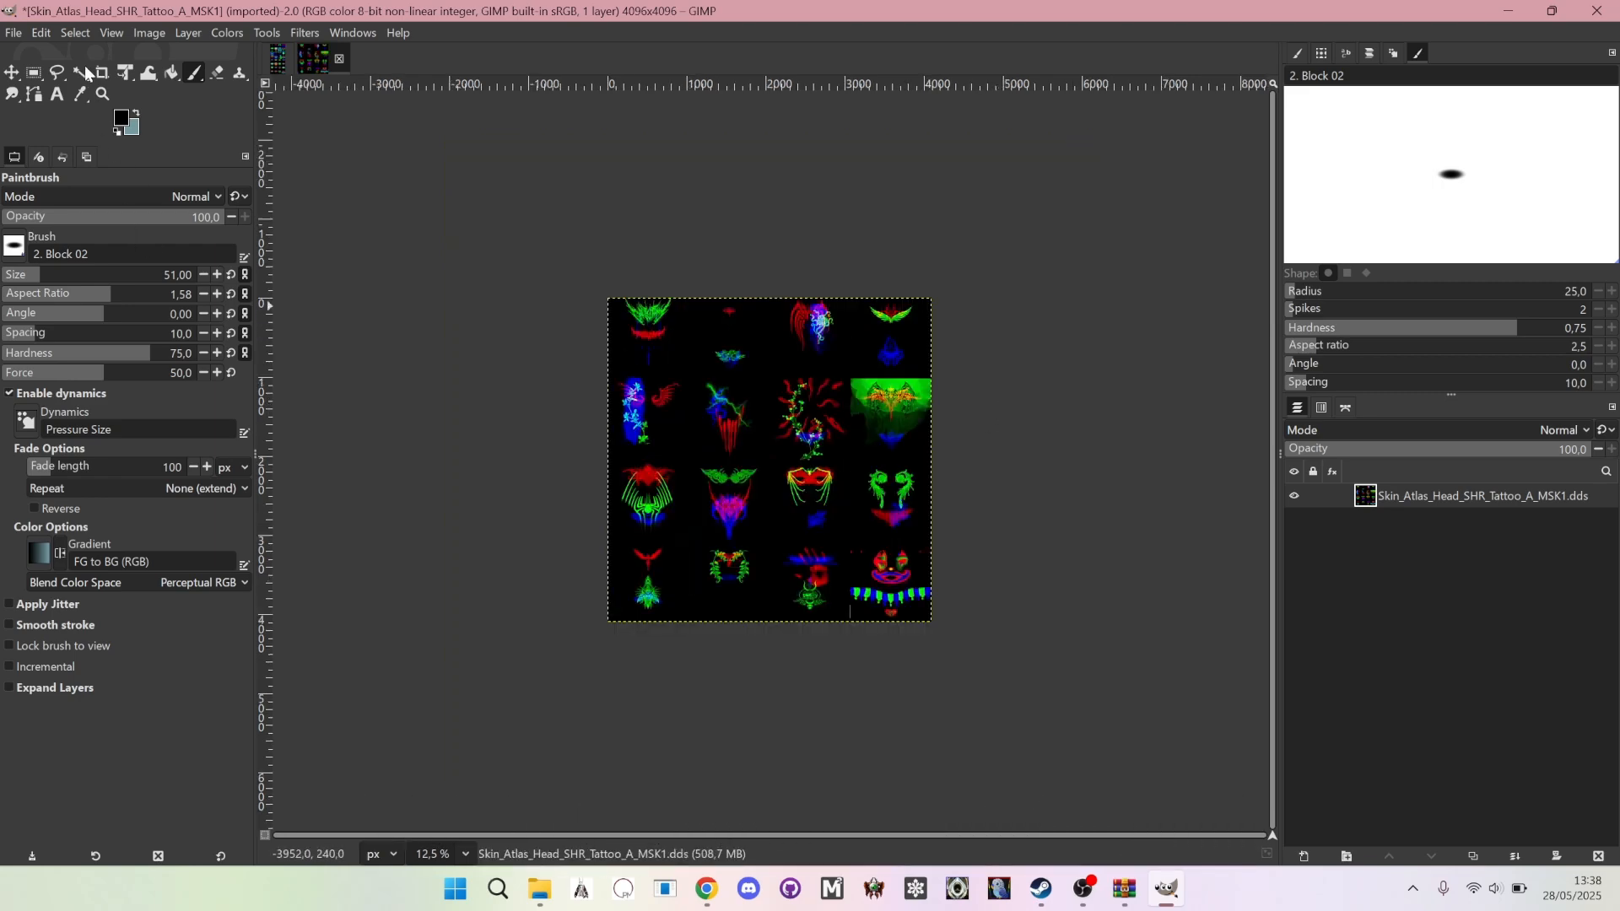
Select the entire scaled Skin_Atlas_Head_SHR_Tattoo_A_MSK1 image and copy it to the clipboard
{"action": "left_click", "coordinate": [73, 33]}
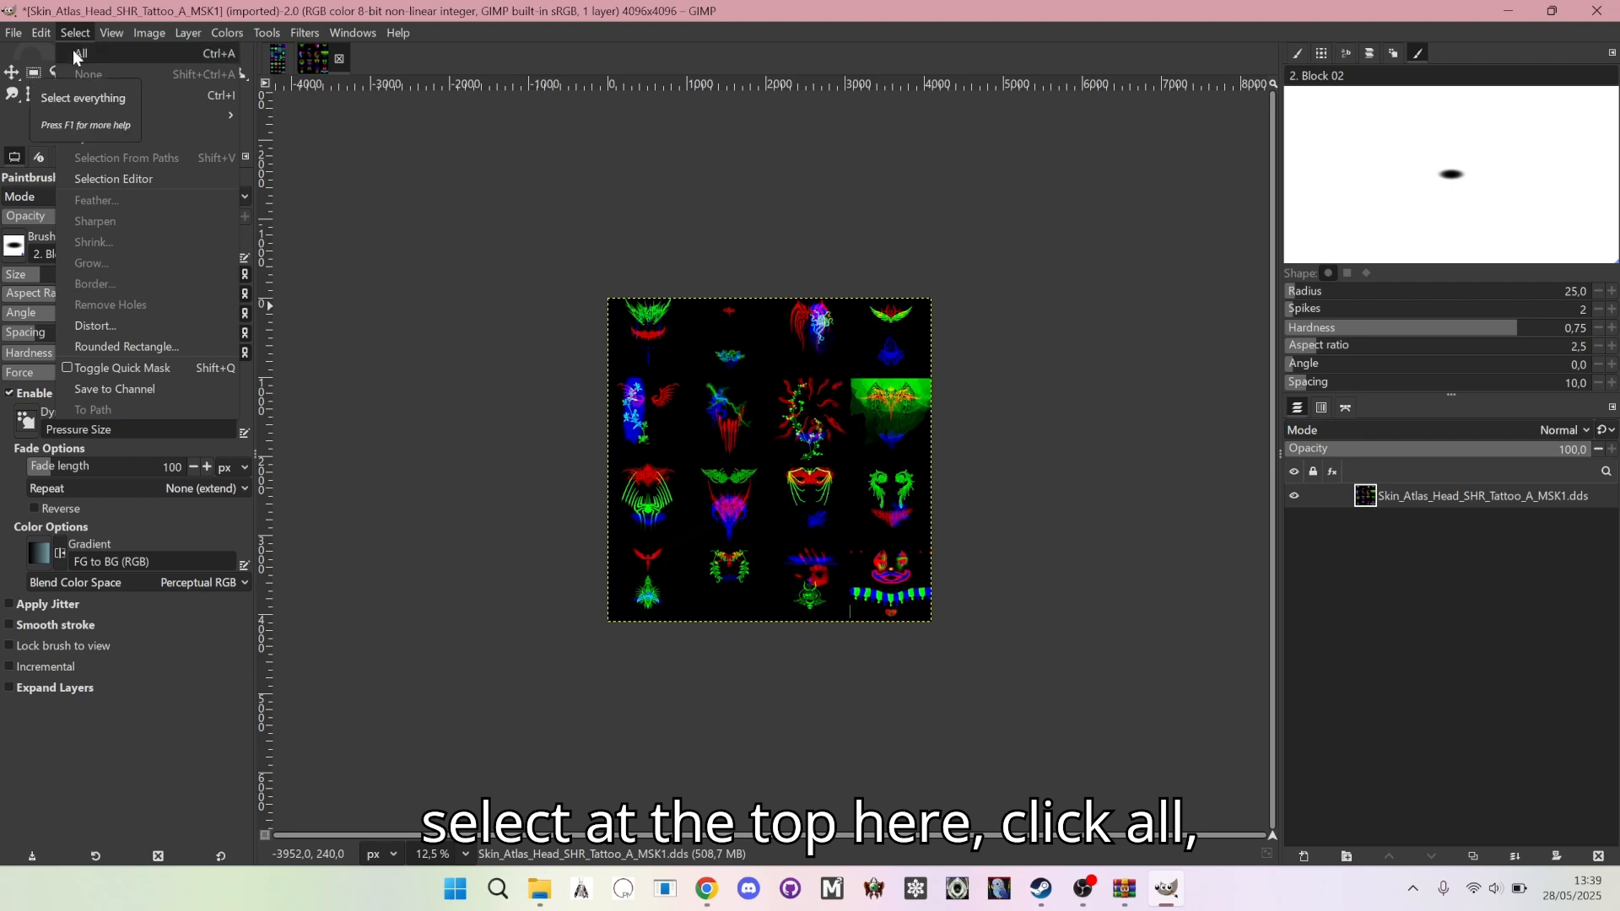
{"action": "left_click", "coordinate": [73, 50]}
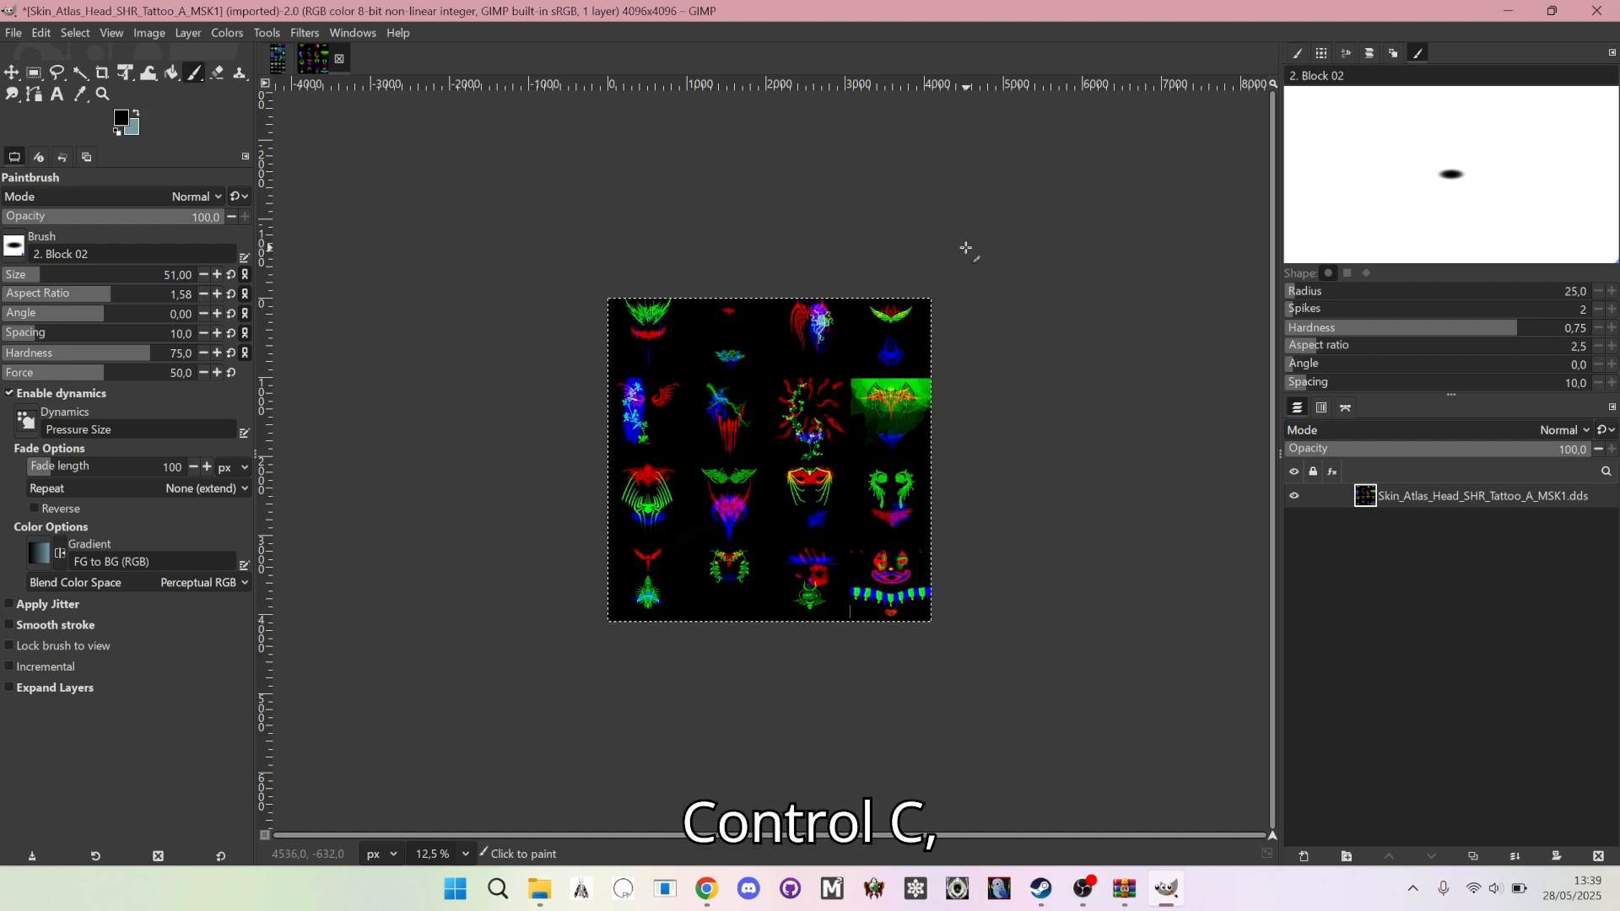
{"action": "key", "text": "ctrl+c"}
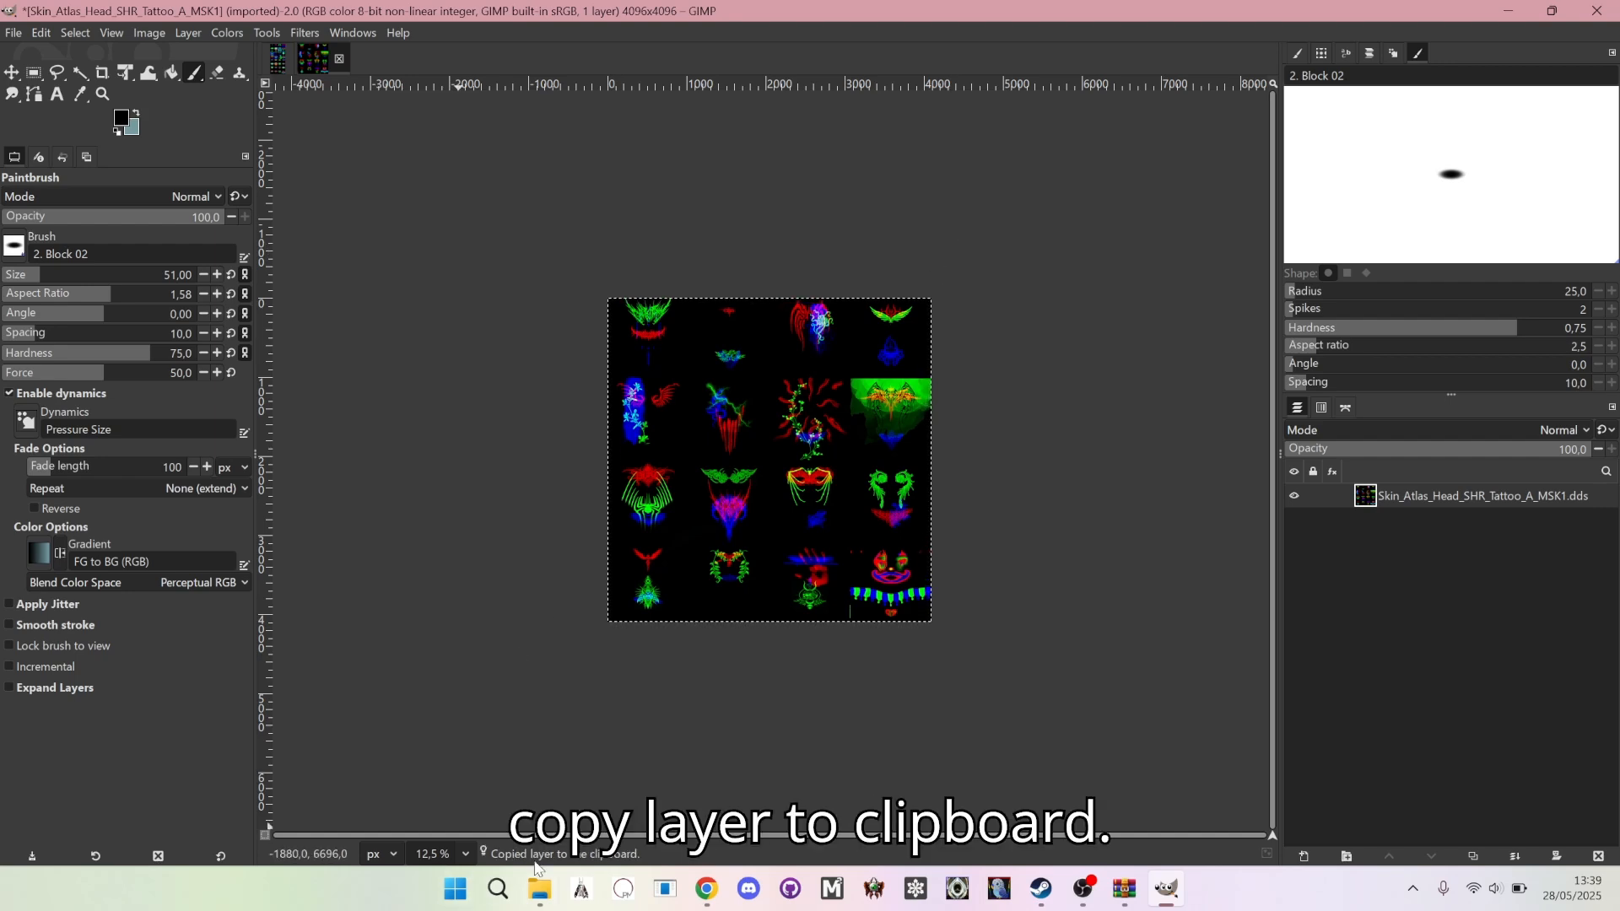
Examine the upper and lower halves of the tattoo grid in the More_Tattoos image to decide which tattoos to replace
{"action": "left_click", "coordinate": [285, 68]}
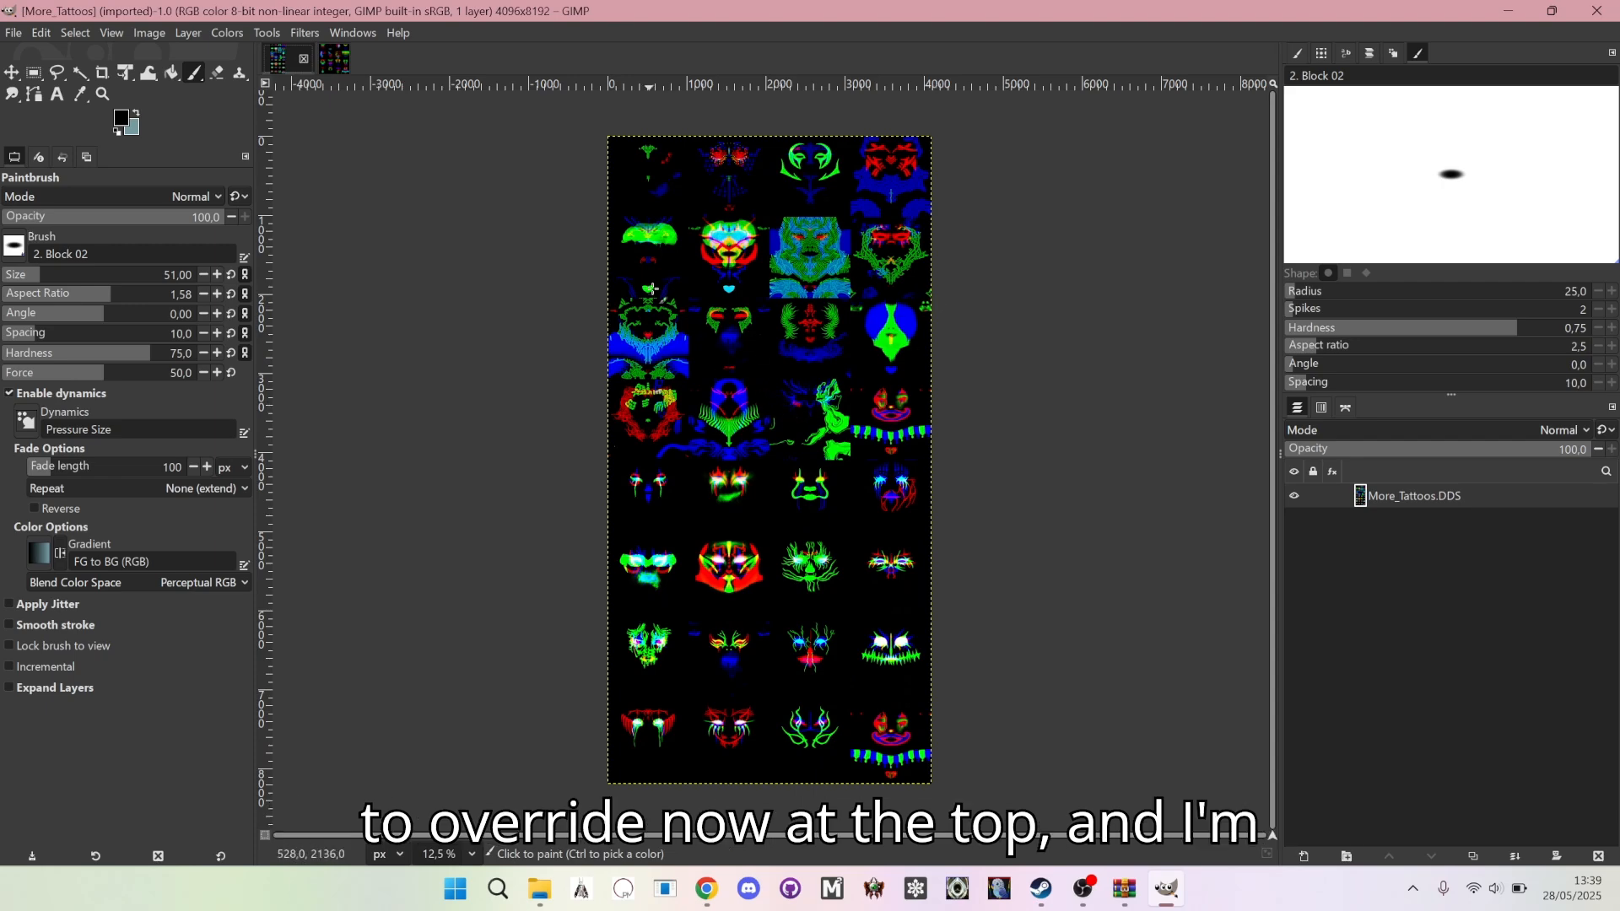
{"action": "scroll", "coordinate": [854, 320], "scroll_direction": "up", "scroll_amount": 1}
{"action": "scroll", "coordinate": [855, 321], "scroll_direction": "up", "scroll_amount": 1}
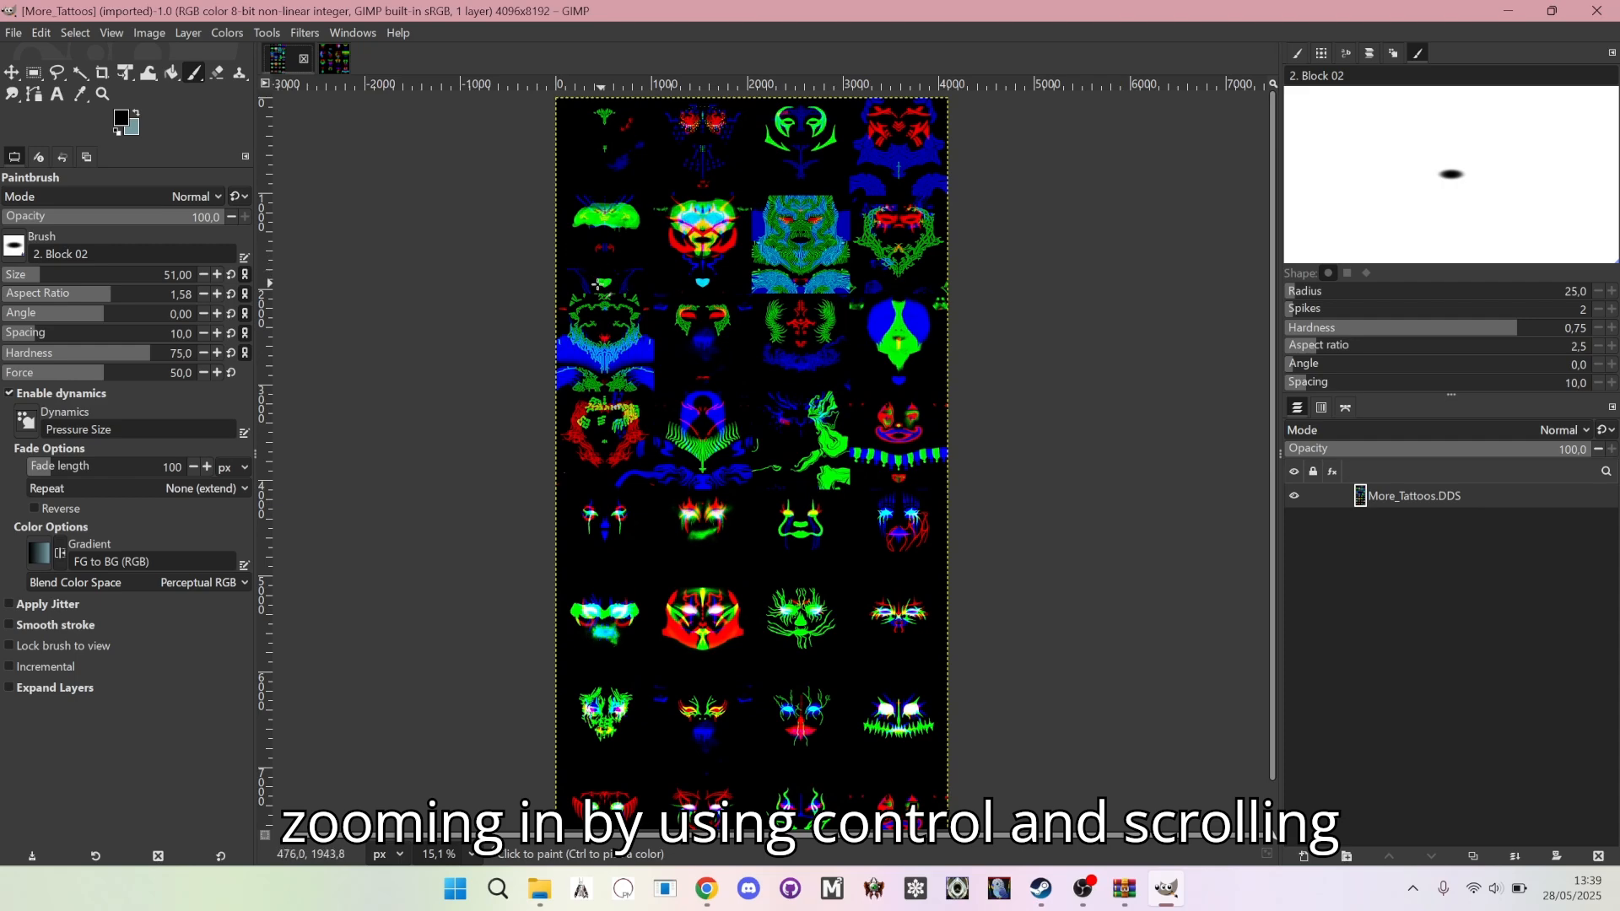
{"action": "scroll", "coordinate": [596, 285], "scroll_direction": "up", "scroll_amount": 5}
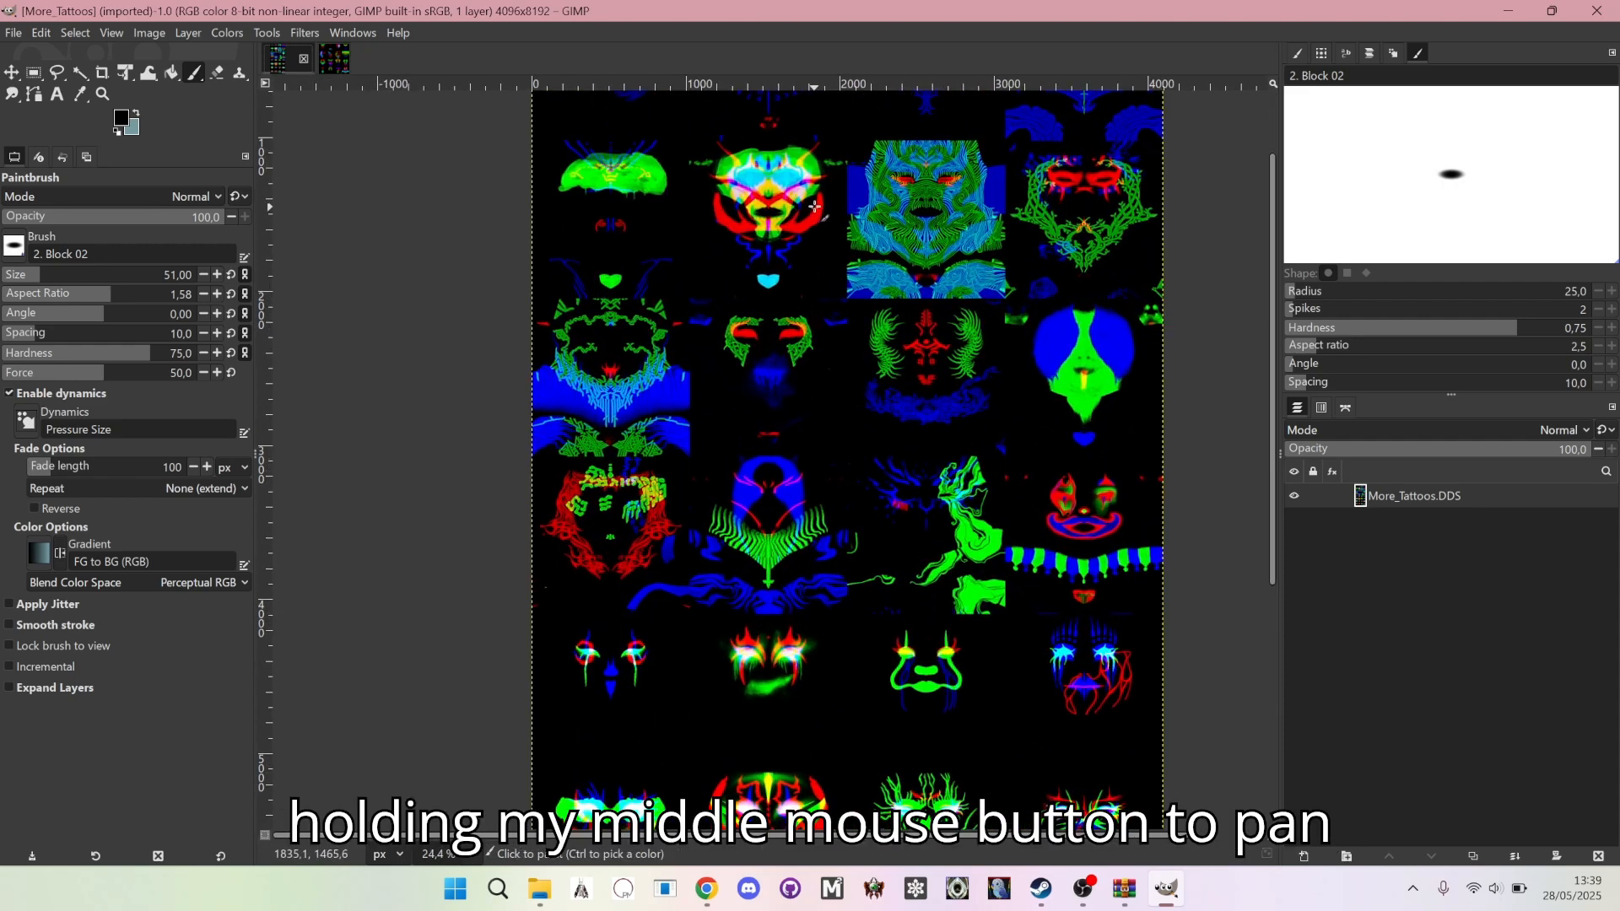
{"action": "left_click_drag", "start_coordinate": [819, 300], "coordinate": [778, 424]}
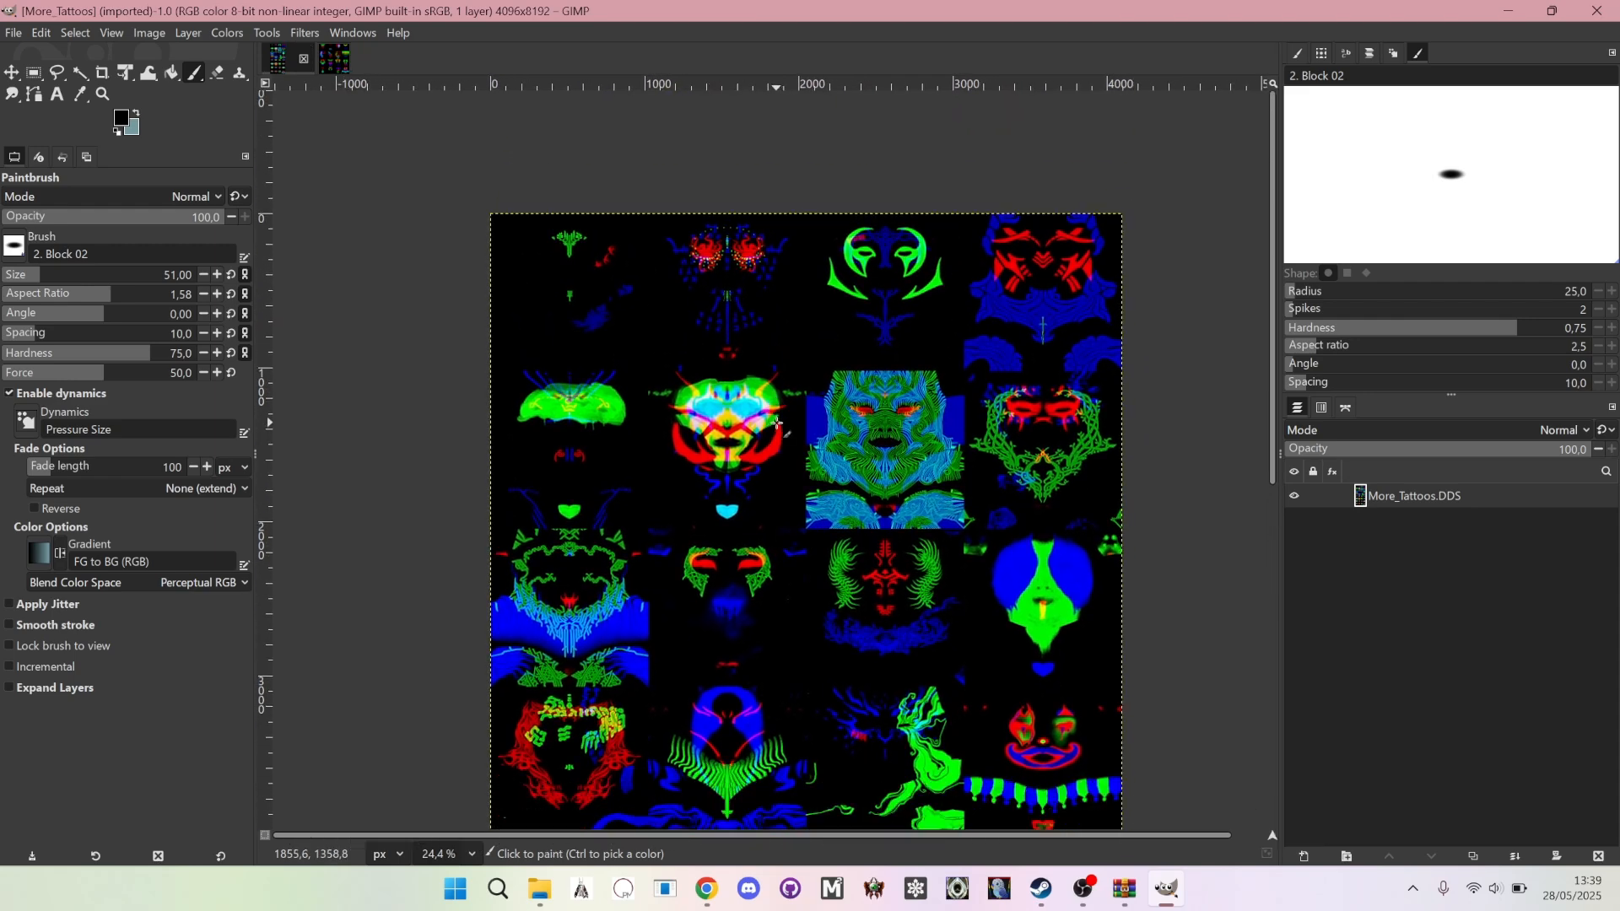
{"action": "scroll", "coordinate": [709, 354], "scroll_direction": "down", "scroll_amount": 3}
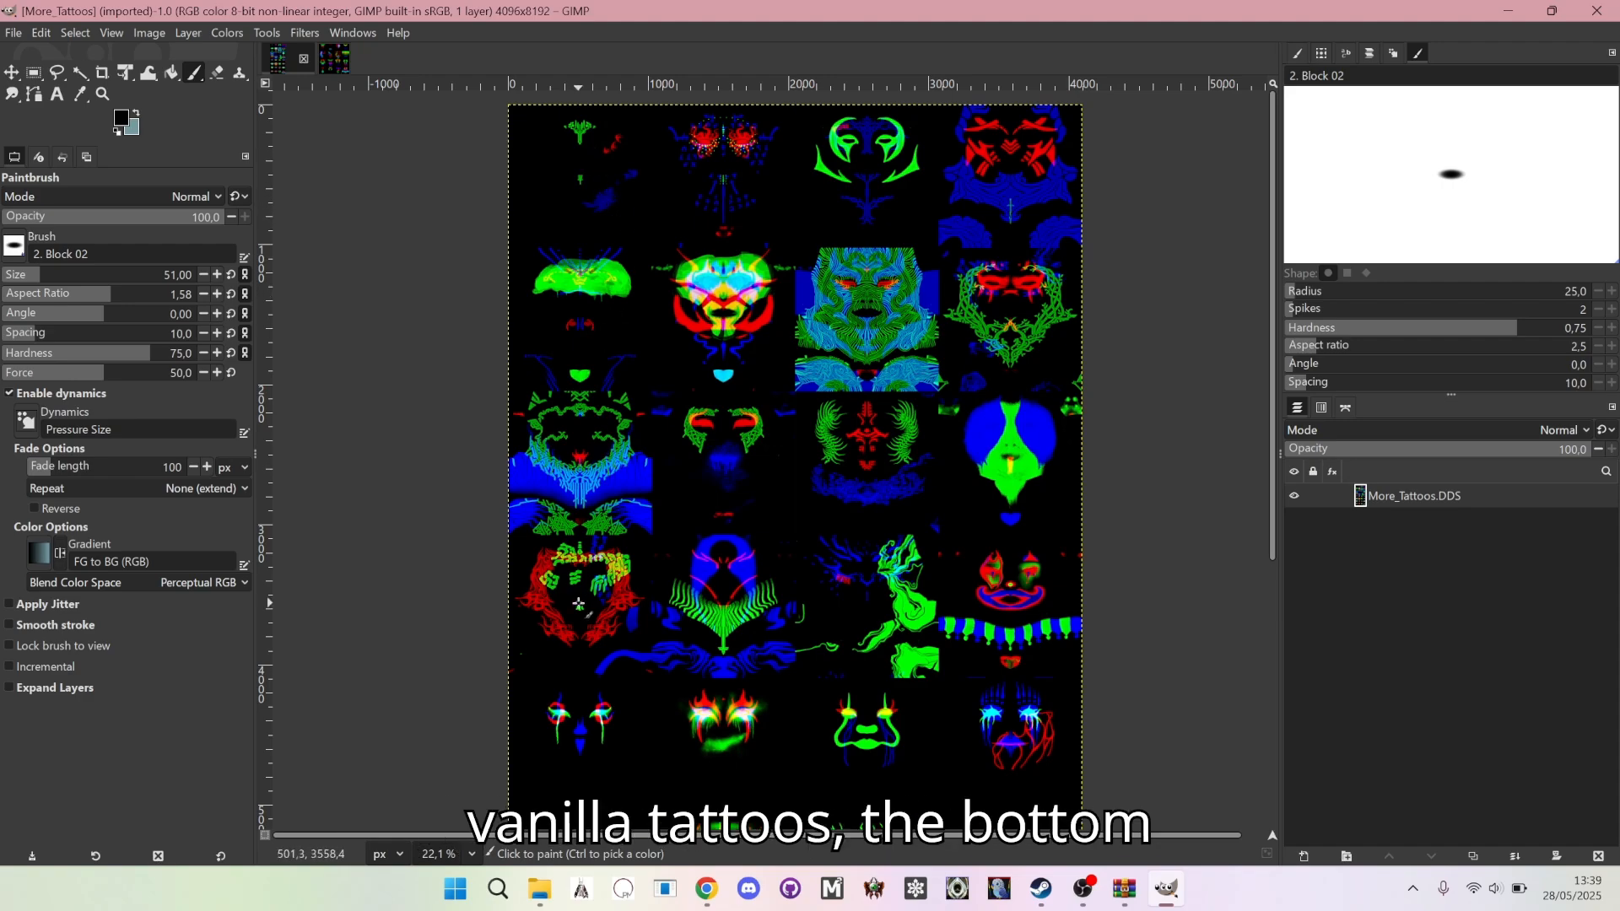
{"action": "scroll", "coordinate": [579, 604], "scroll_direction": "down", "scroll_amount": 5}
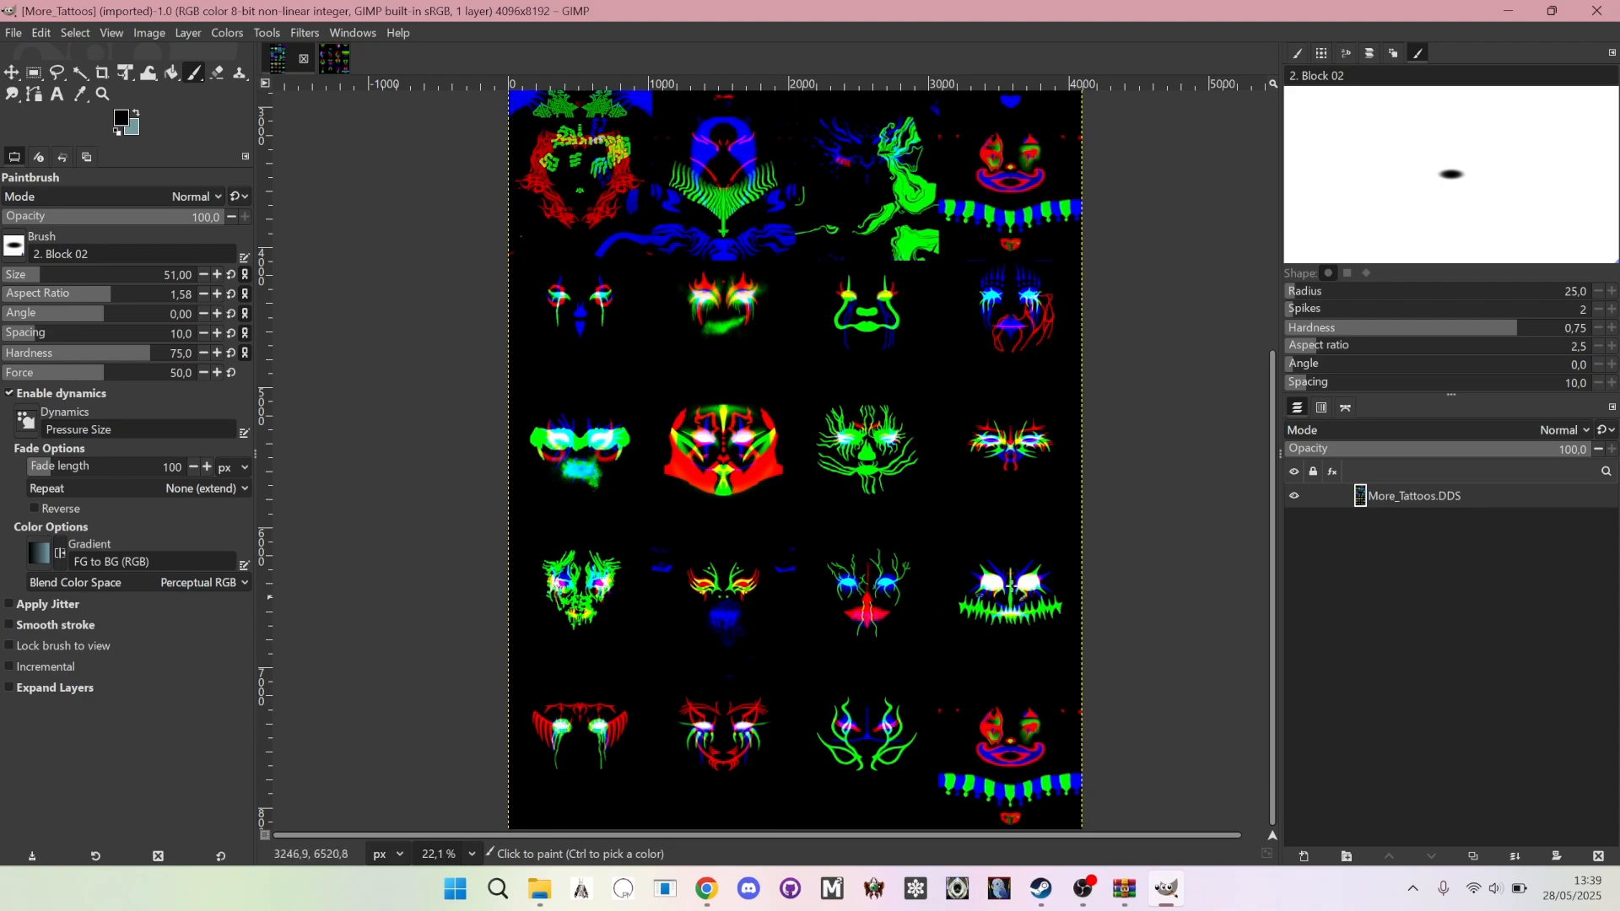
{"action": "scroll", "coordinate": [1080, 552], "scroll_direction": "up", "scroll_amount": 10}
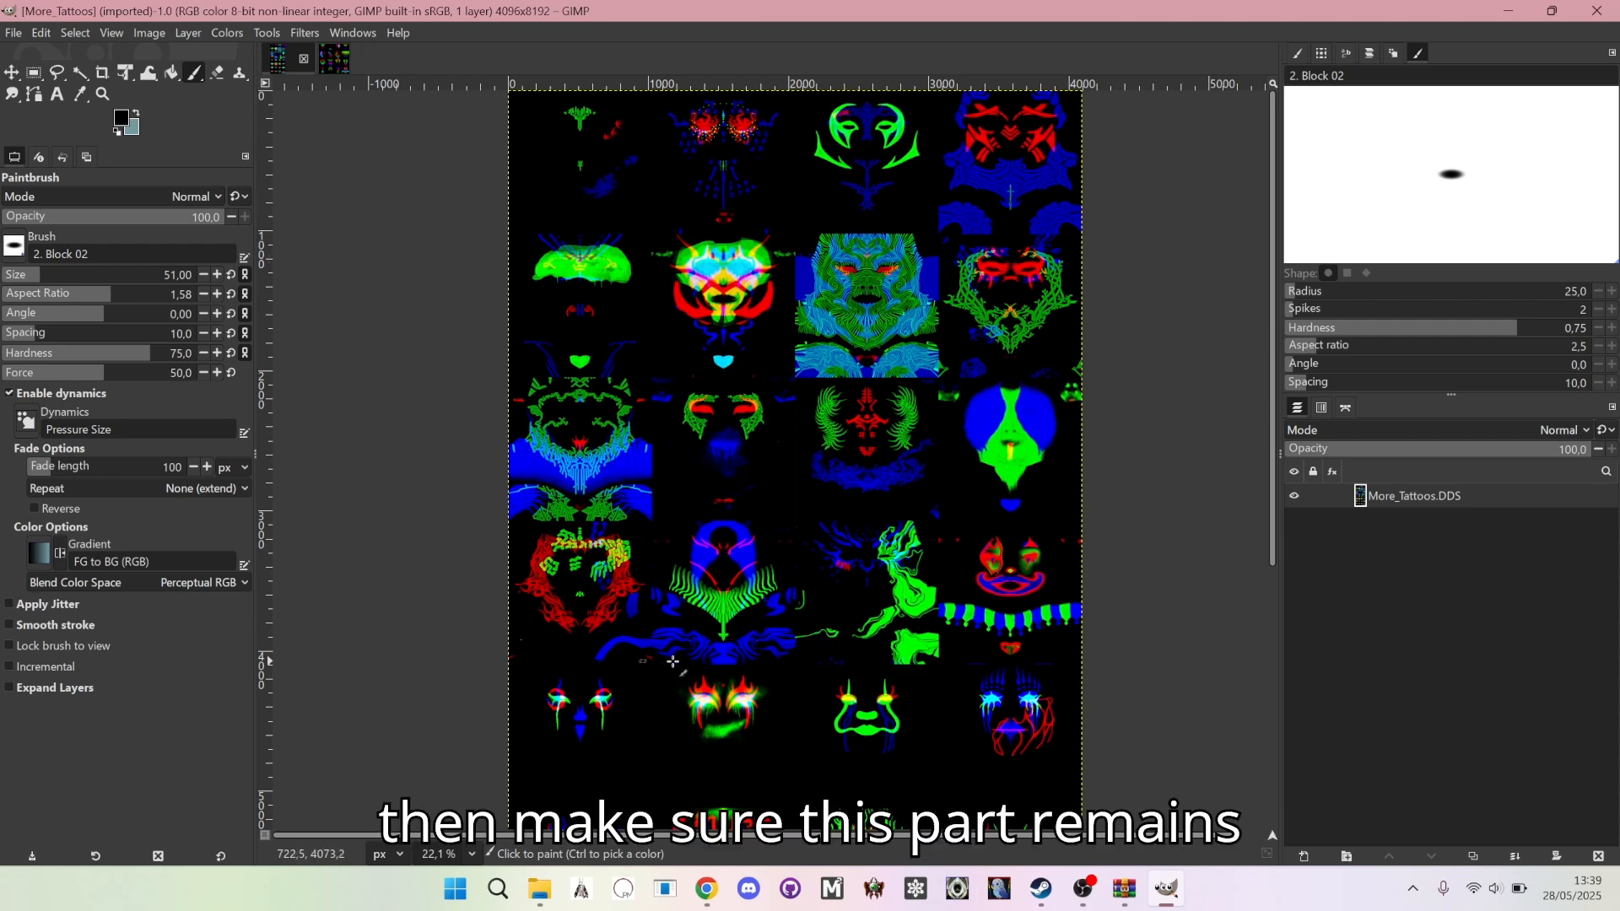
{"action": "scroll", "coordinate": [784, 439], "scroll_direction": "down", "scroll_amount": 8}
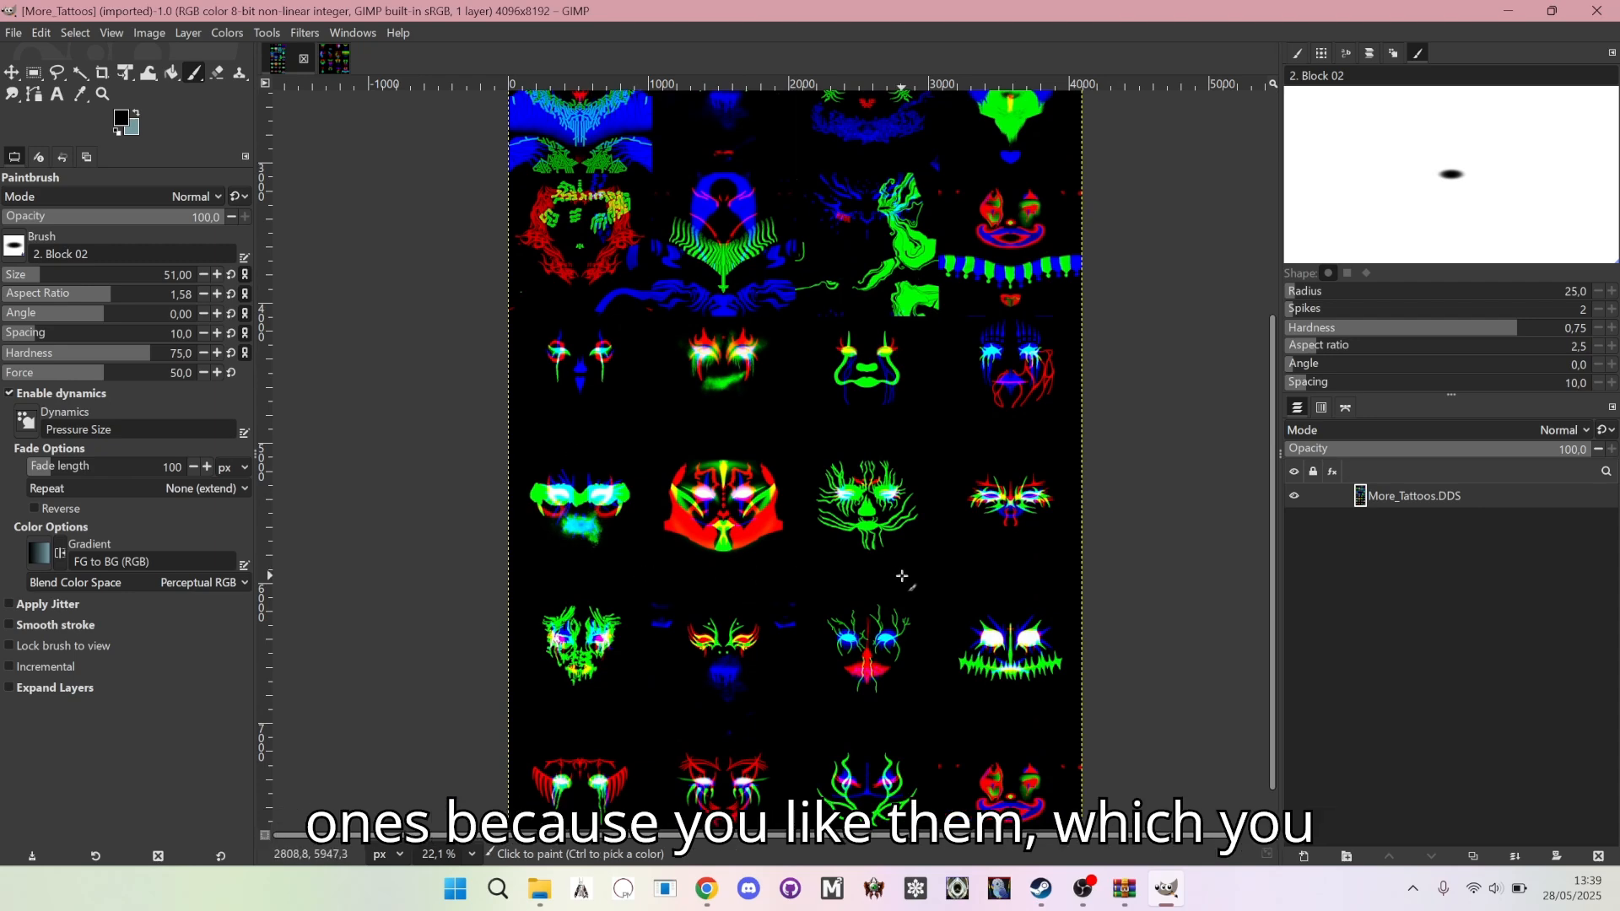
{"action": "scroll", "coordinate": [902, 575], "scroll_direction": "down", "scroll_amount": 1}
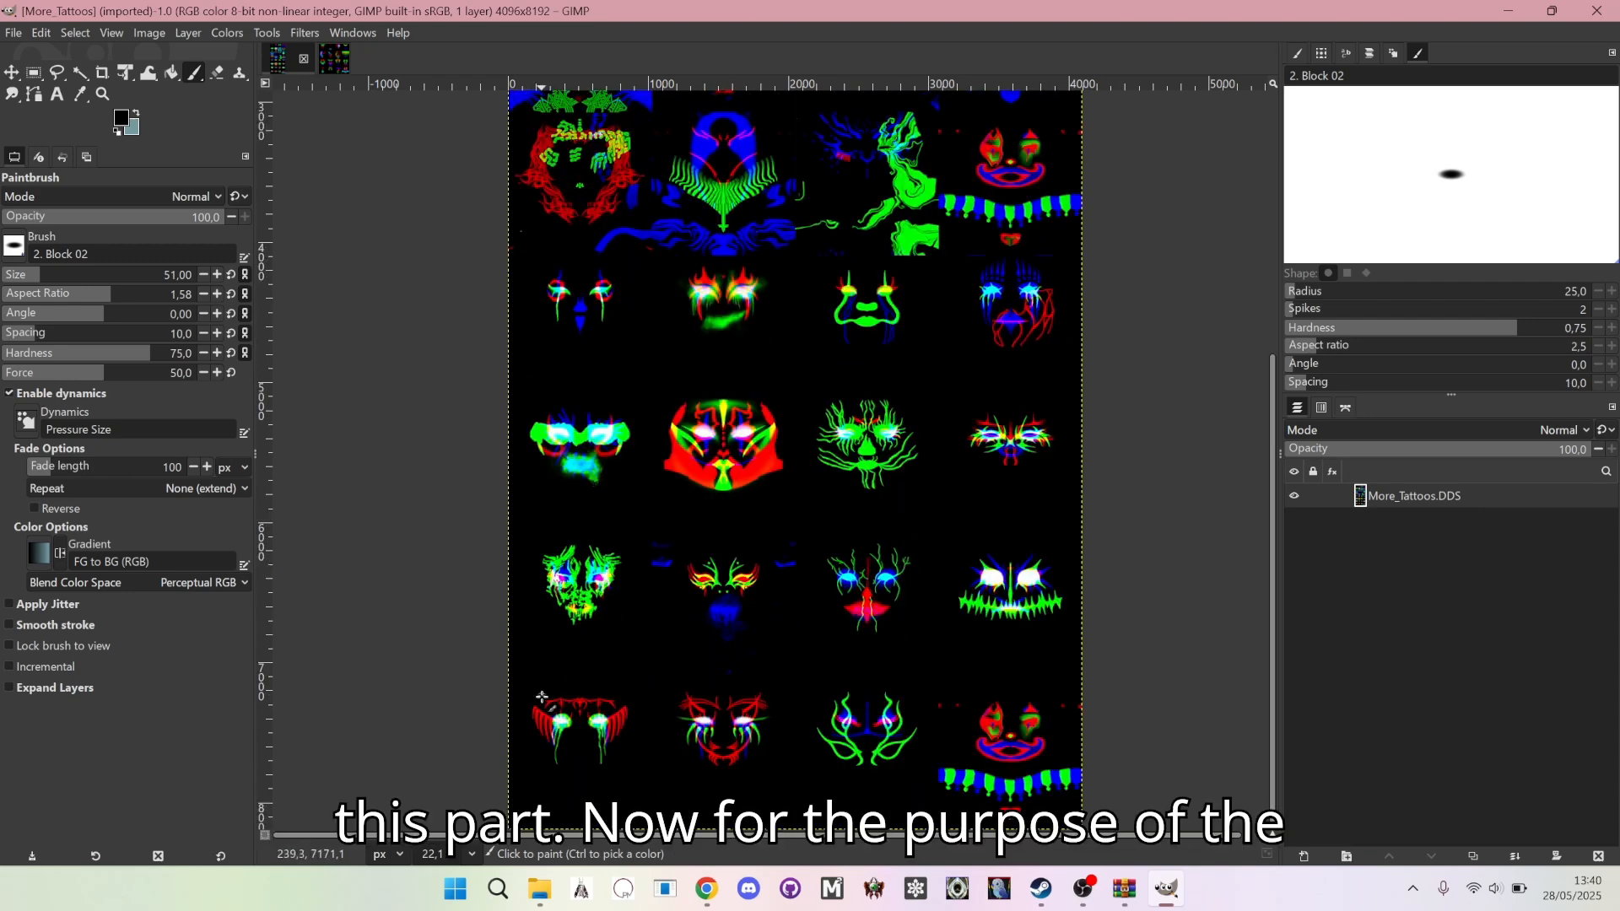
{"action": "scroll", "coordinate": [1033, 566], "scroll_direction": "down", "scroll_amount": 1}
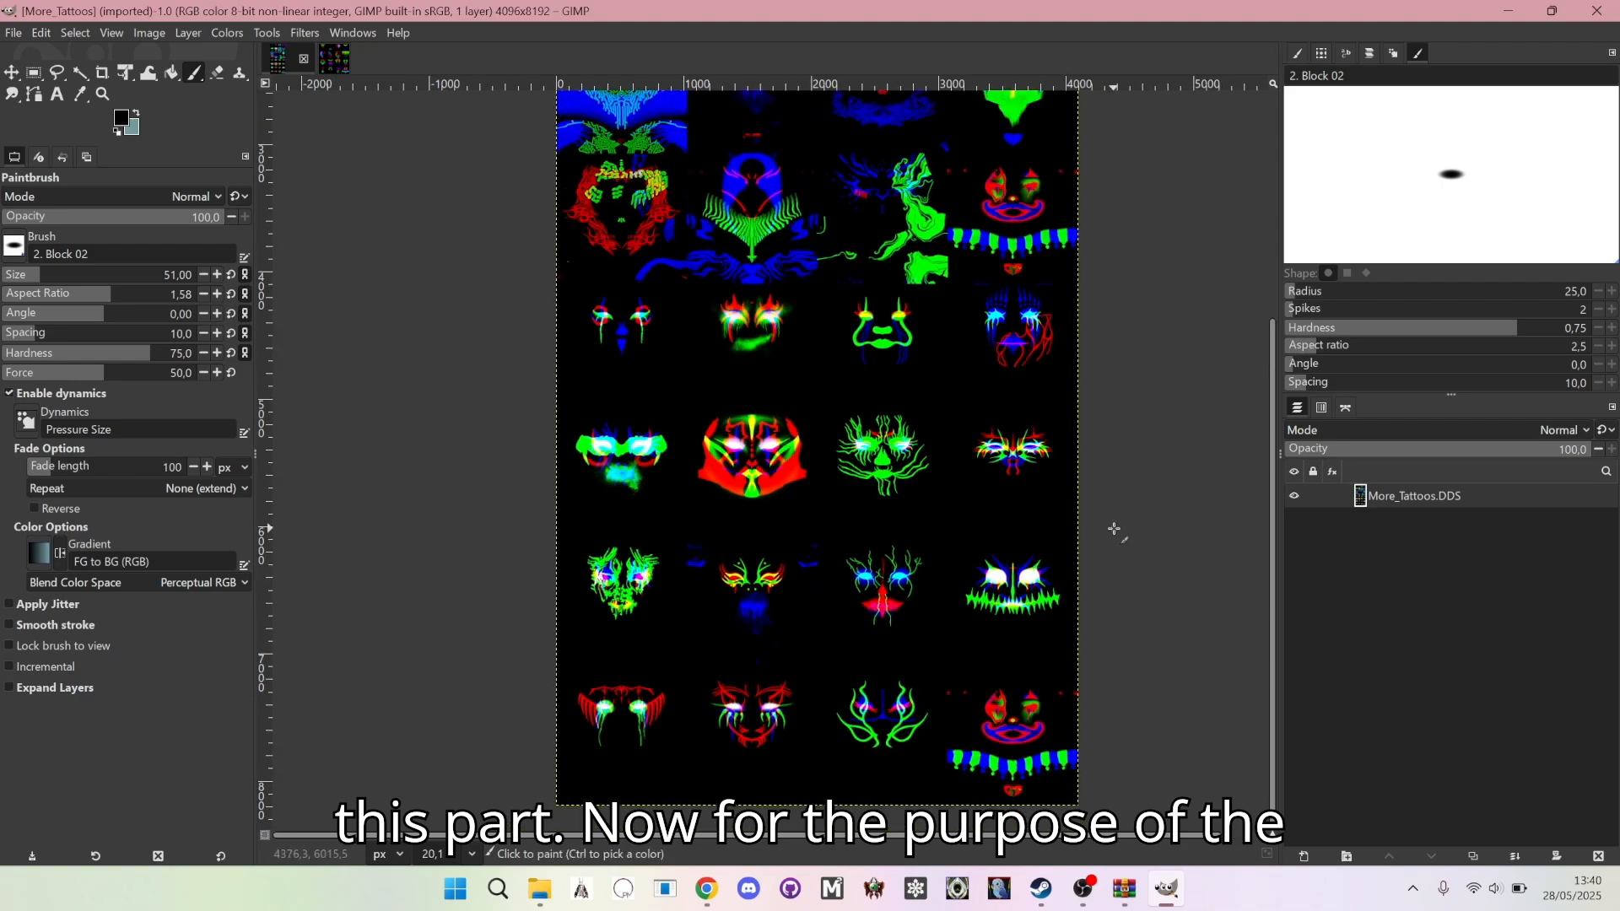
{"action": "scroll", "coordinate": [1134, 516], "scroll_direction": "up", "scroll_amount": 5}
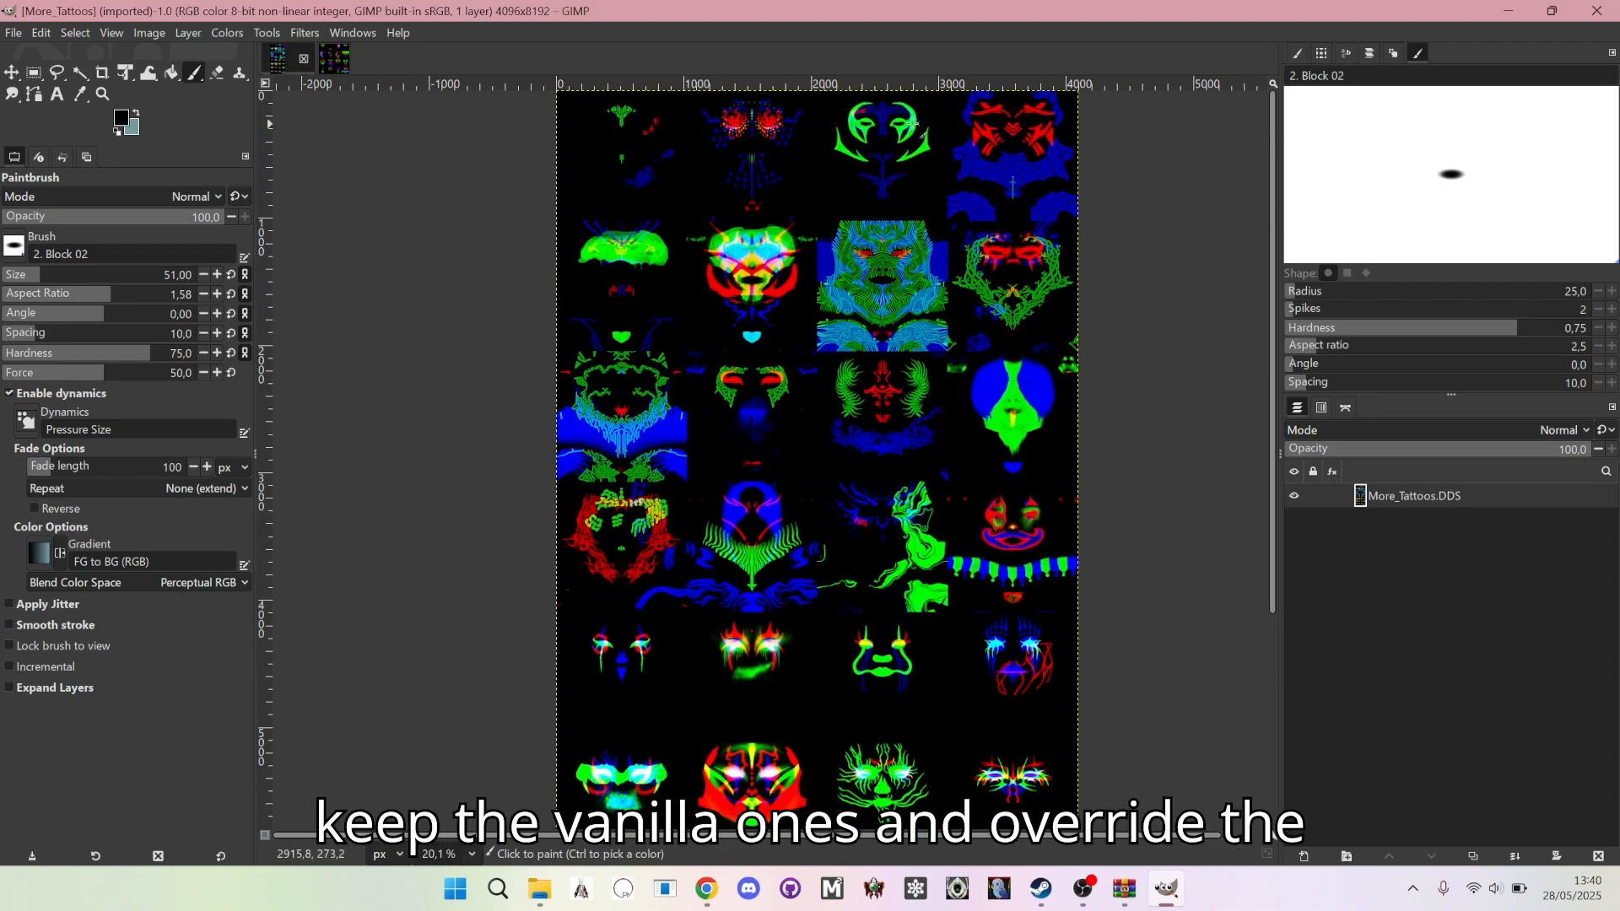
{"action": "scroll", "coordinate": [1107, 553], "scroll_direction": "down", "scroll_amount": 5}
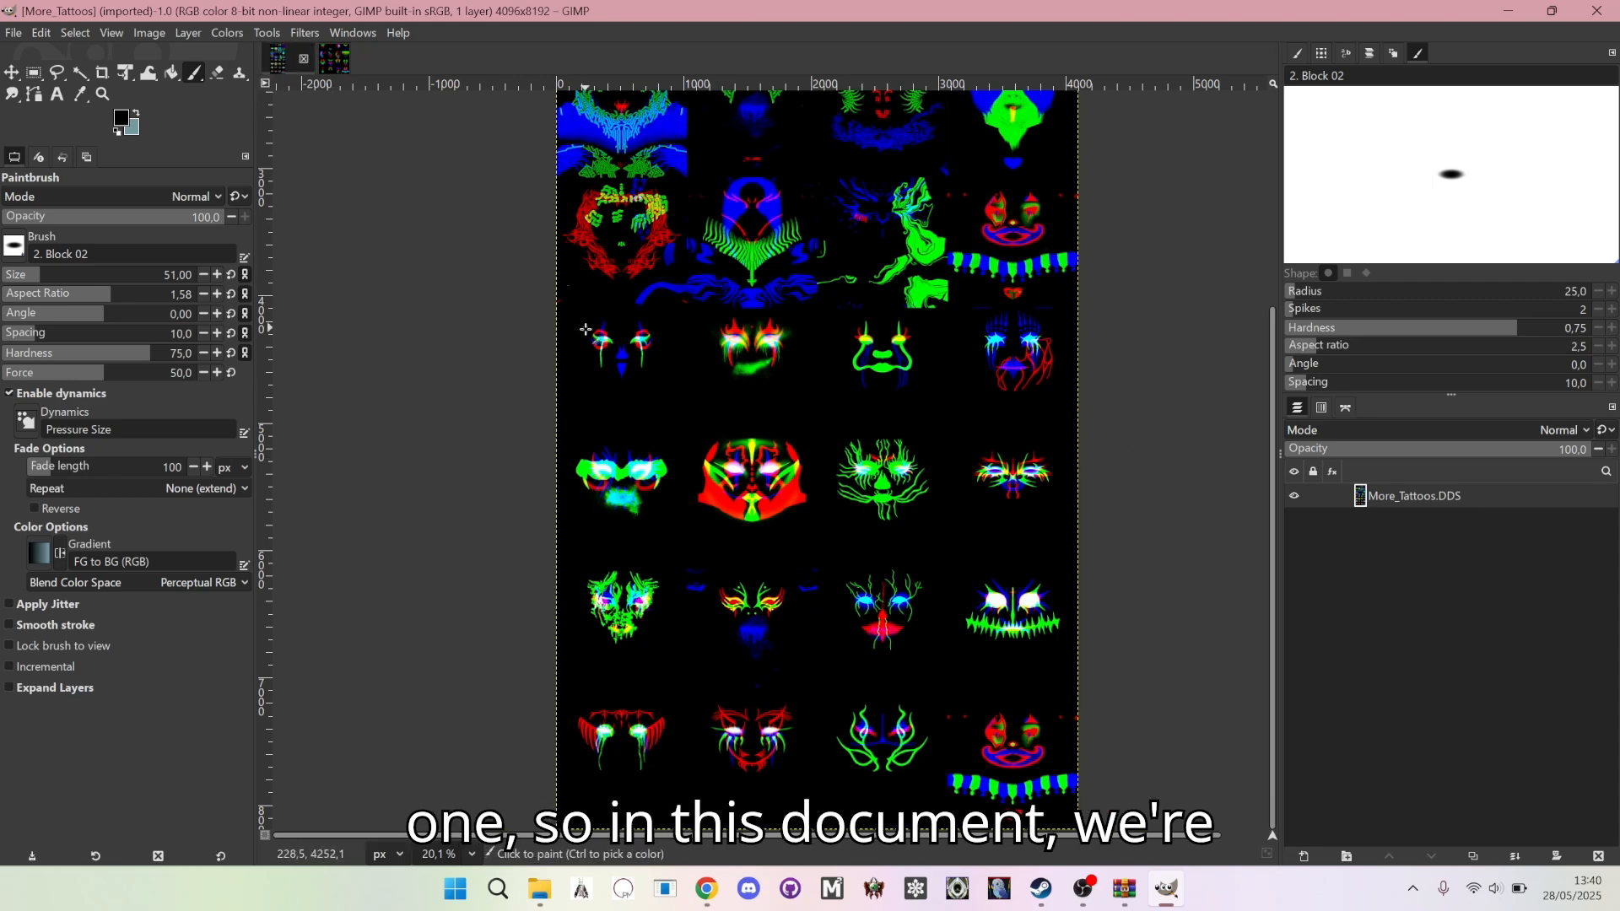
Paste the copied tattoos into More_Tattoos and move the pasted layer down to cover the lower half of the image
{"action": "key", "text": "ctrl+v"}
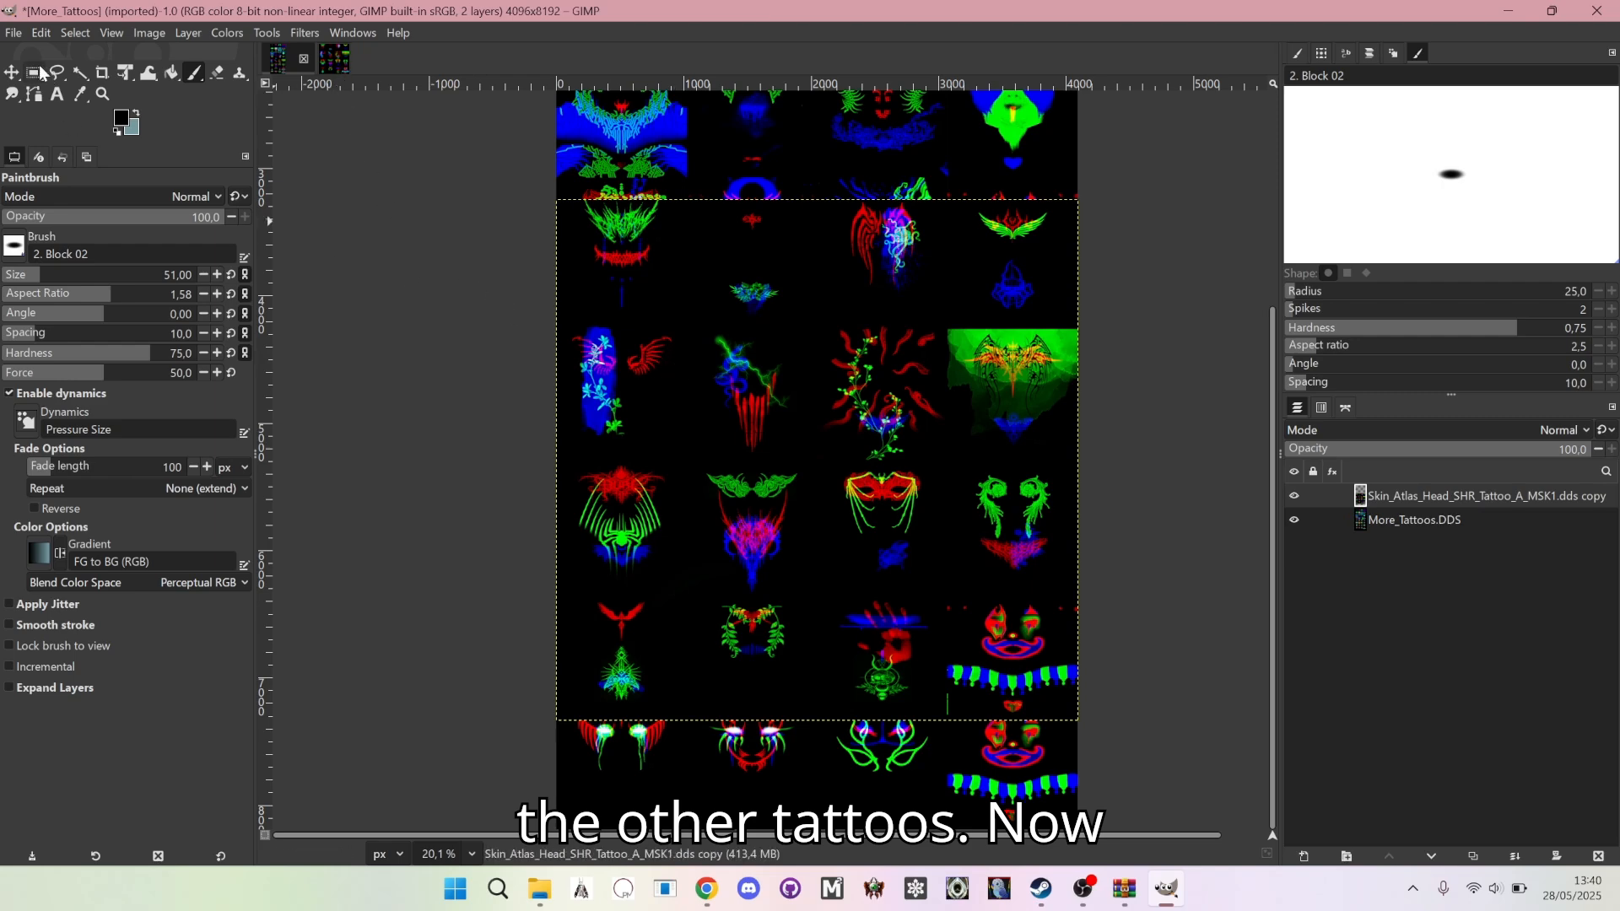
{"action": "left_click", "coordinate": [13, 73]}
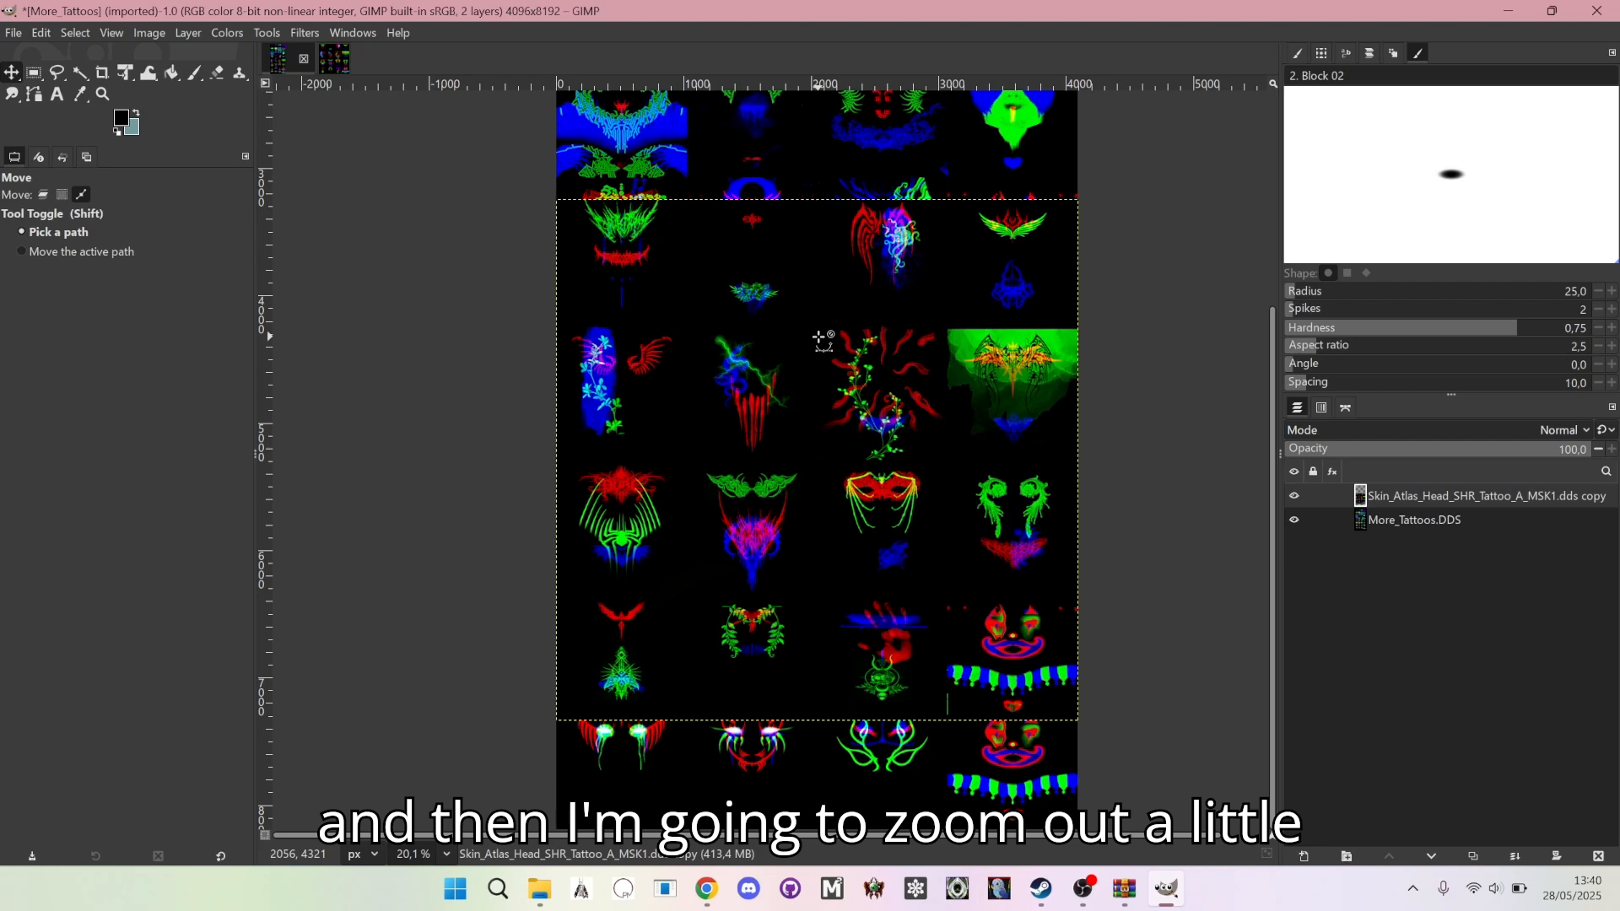
{"action": "scroll", "coordinate": [818, 337], "scroll_direction": "down", "scroll_amount": 1}
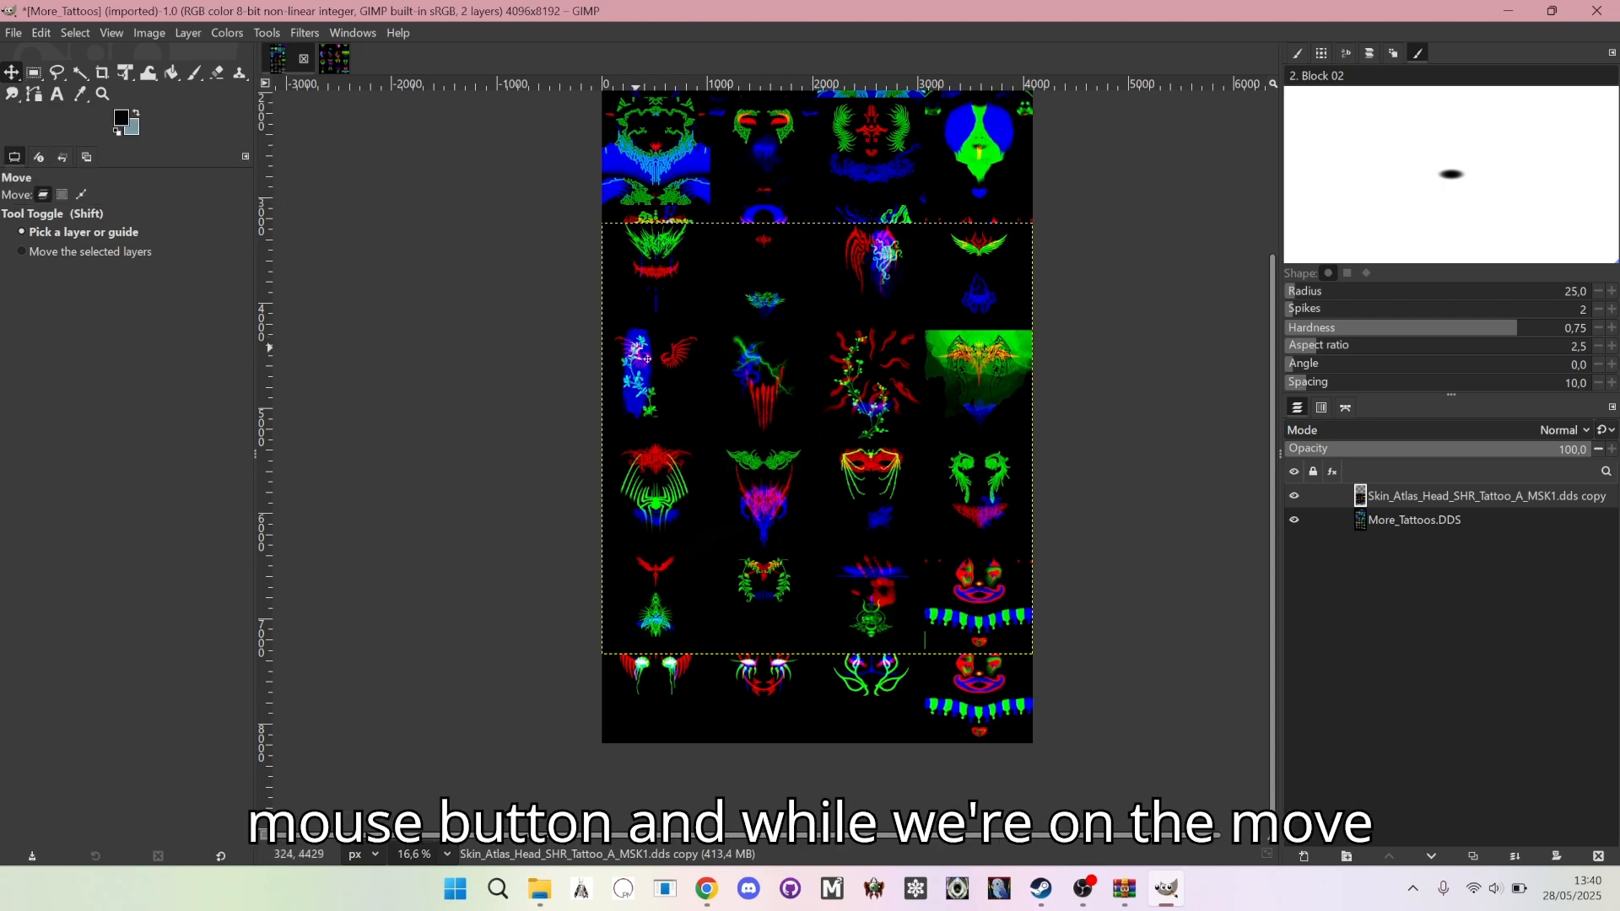
{"action": "left_click_drag", "start_coordinate": [781, 319], "coordinate": [782, 426]}
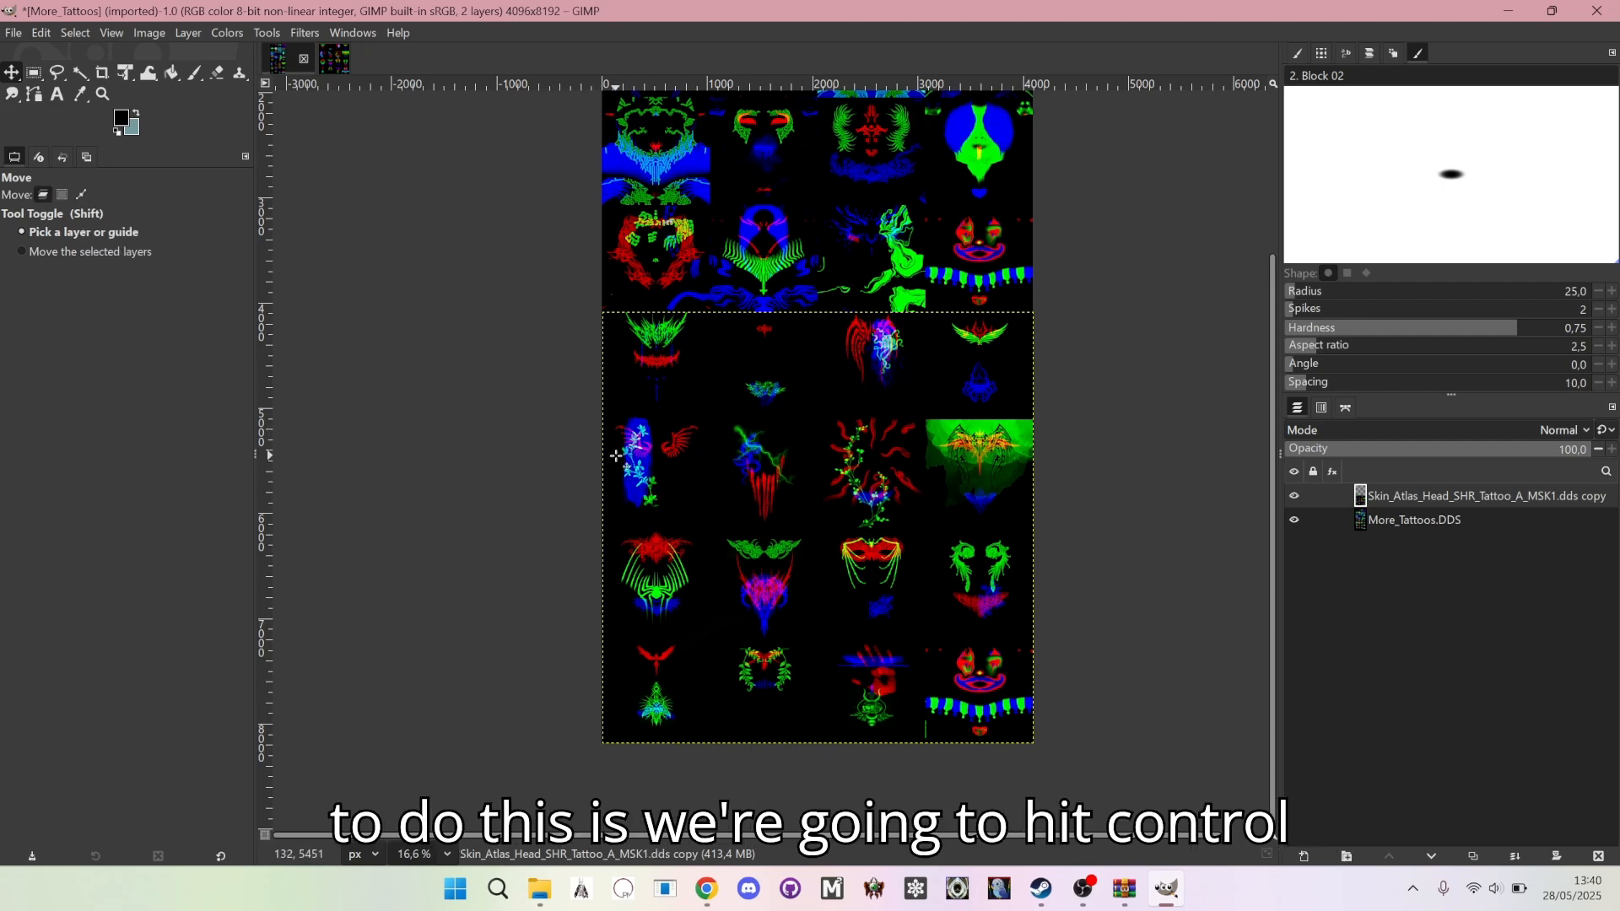
Align the pasted Skin_Atlas_Head_SHR_Tattoo_A_MSK1 layer's lower-left corner exactly with the canvas's lower-left corner
{"action": "key", "text": "ctrl"}
{"action": "scroll", "coordinate": [673, 762], "scroll_direction": "up", "scroll_amount": 10, "text": "ctrl"}
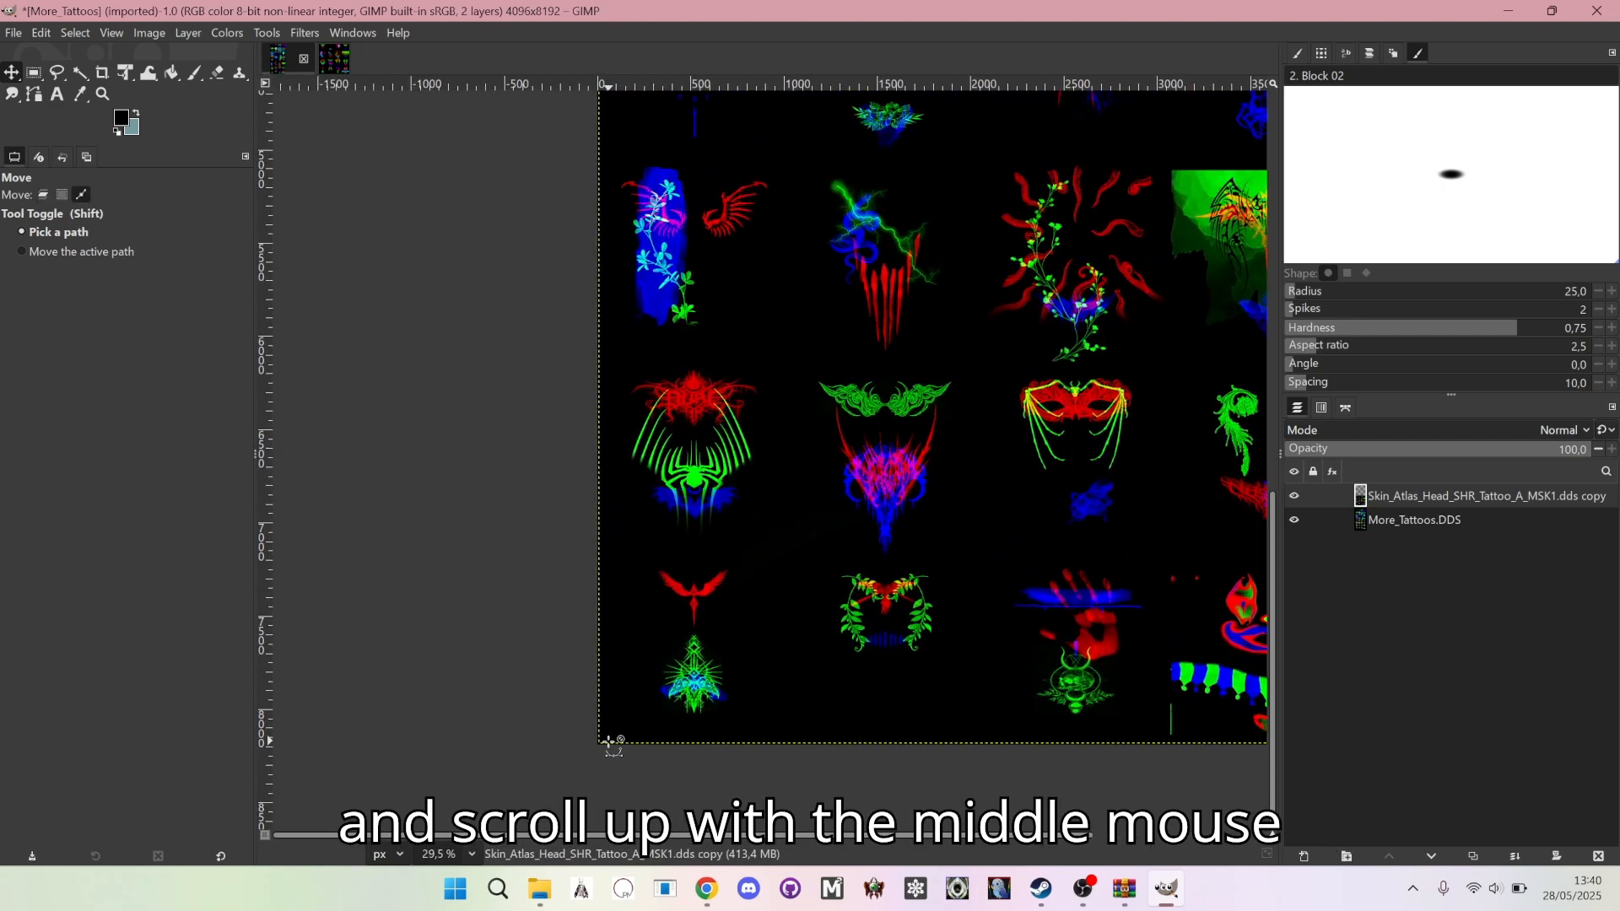
{"action": "scroll", "coordinate": [613, 744], "scroll_direction": "up", "scroll_amount": 5, "text": "ctrl"}
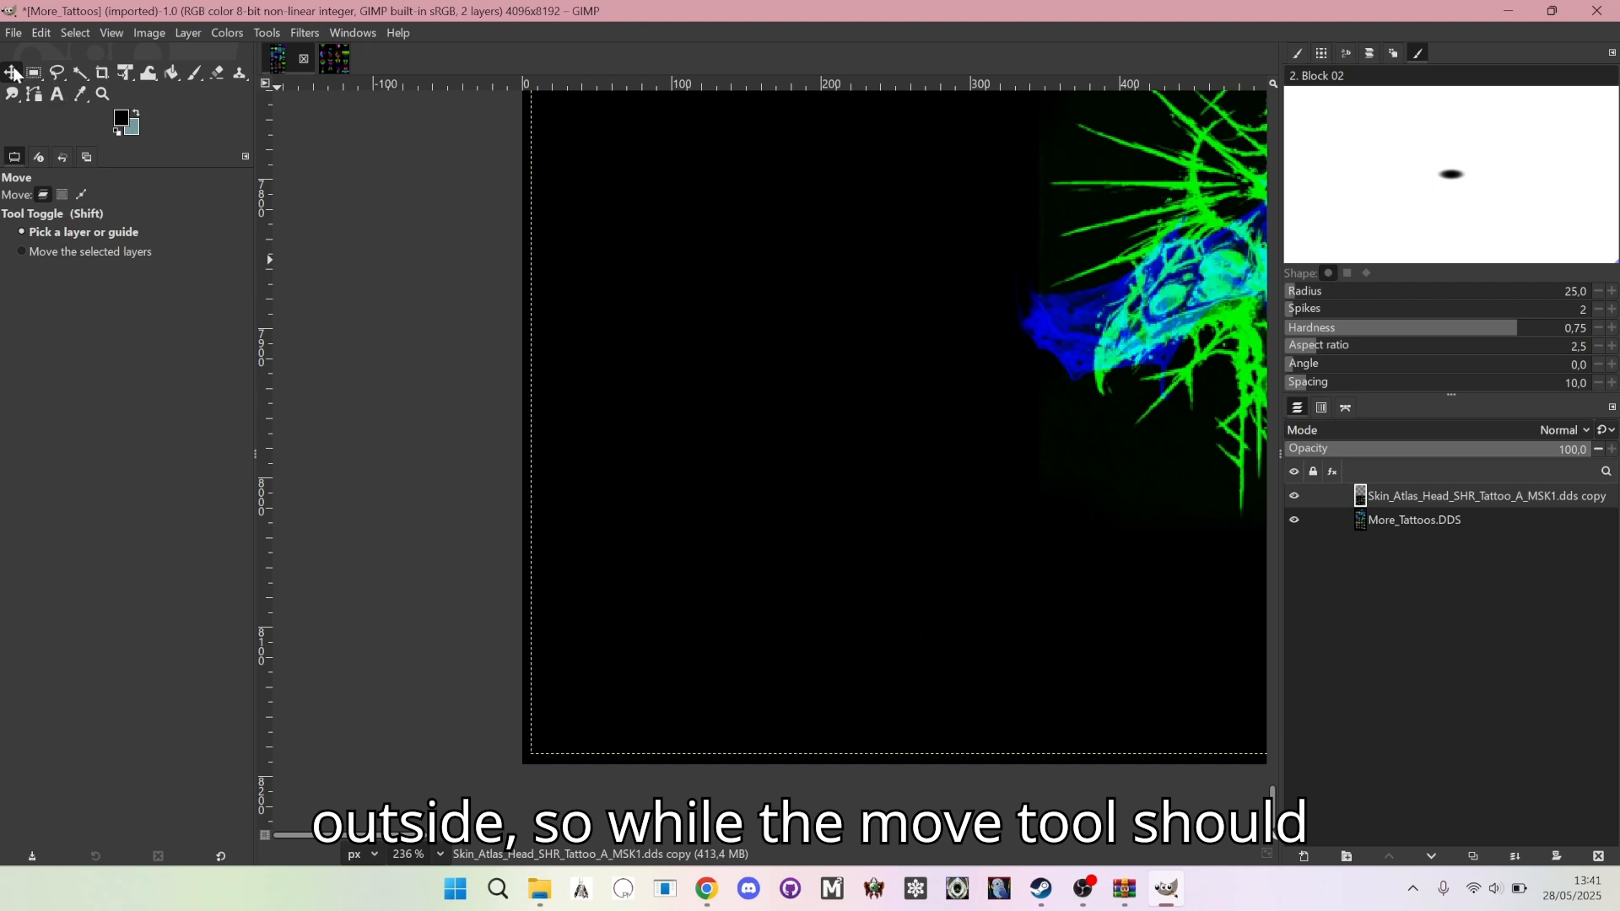
{"action": "left_click_drag", "start_coordinate": [787, 357], "coordinate": [780, 364]}
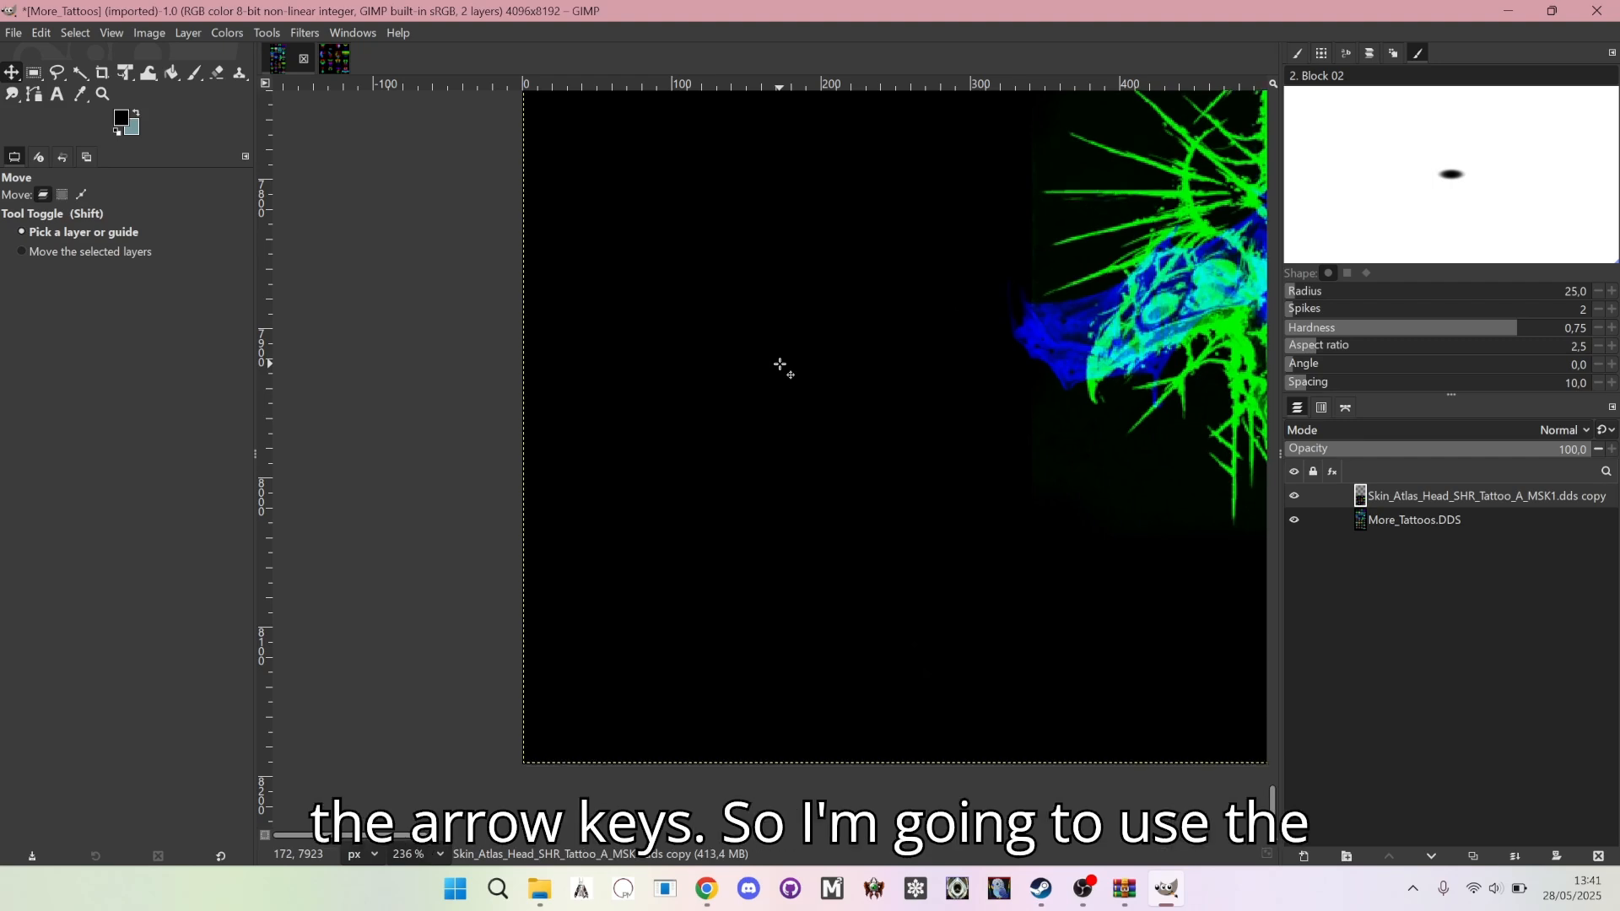
{"action": "key", "text": "Left"}
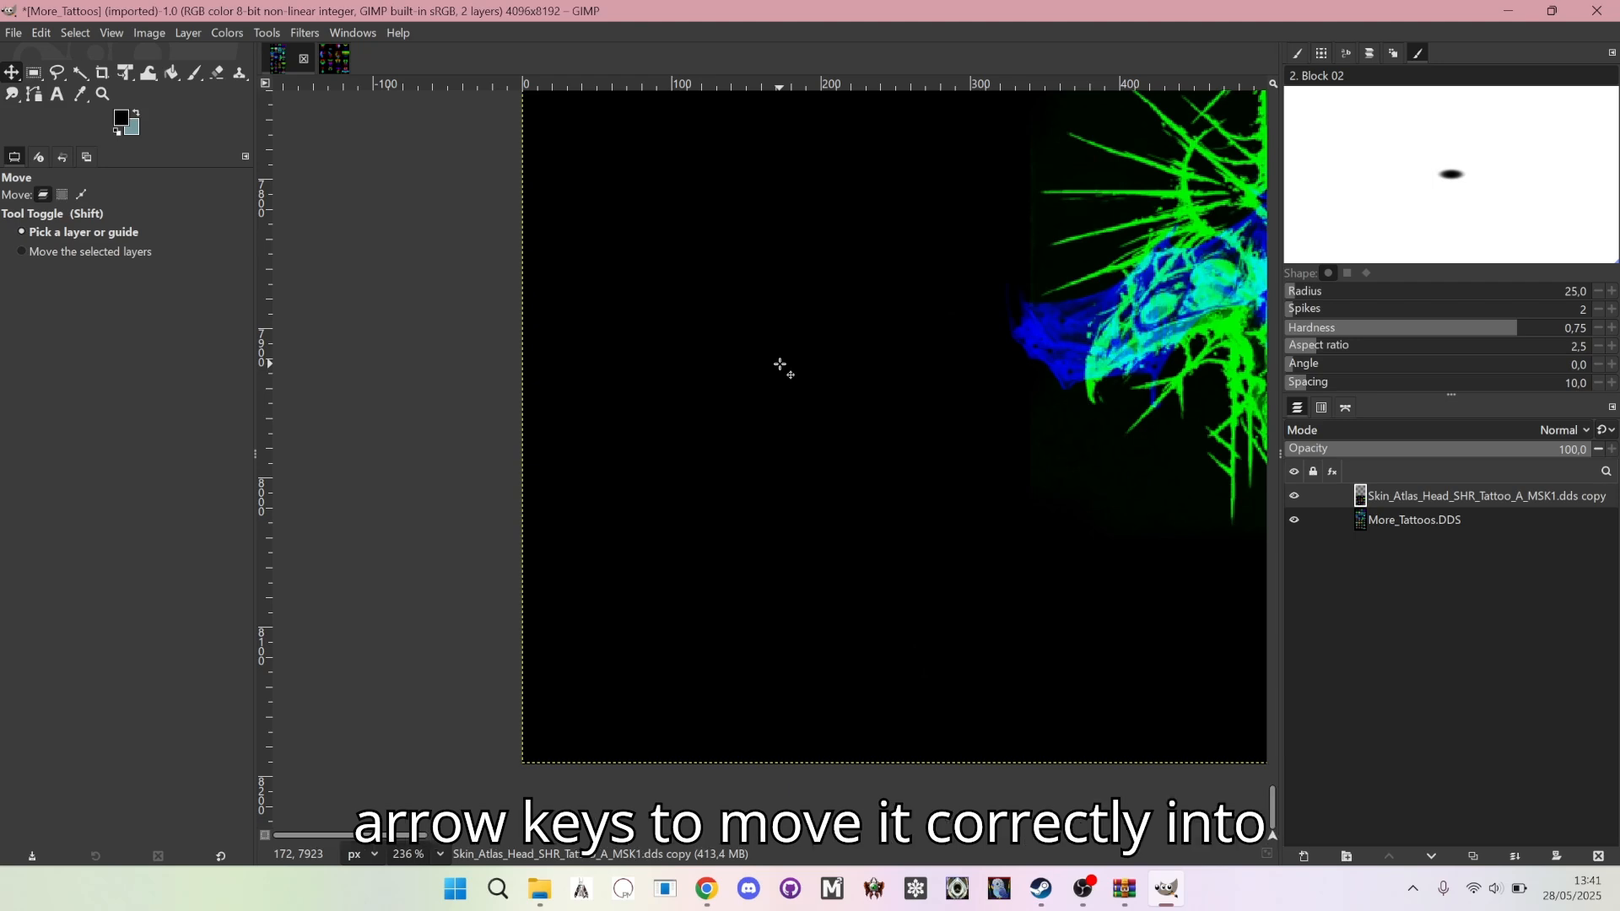
{"action": "scroll", "coordinate": [542, 655], "scroll_direction": "up", "scroll_amount": 3}
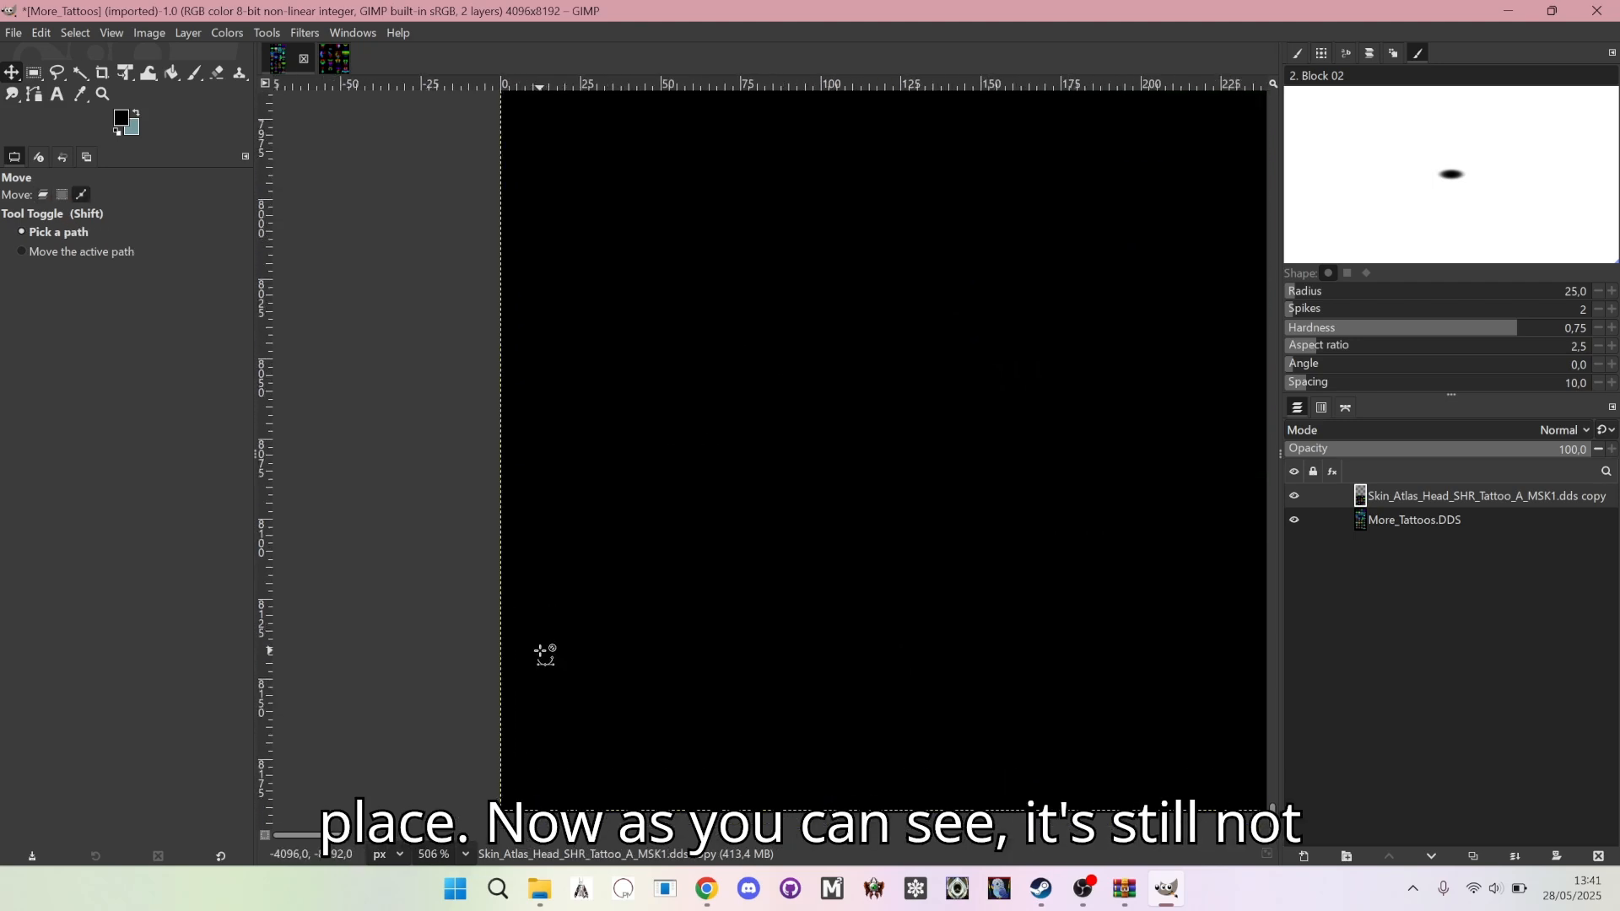
{"action": "scroll", "coordinate": [539, 755], "scroll_direction": "up", "scroll_amount": 1}
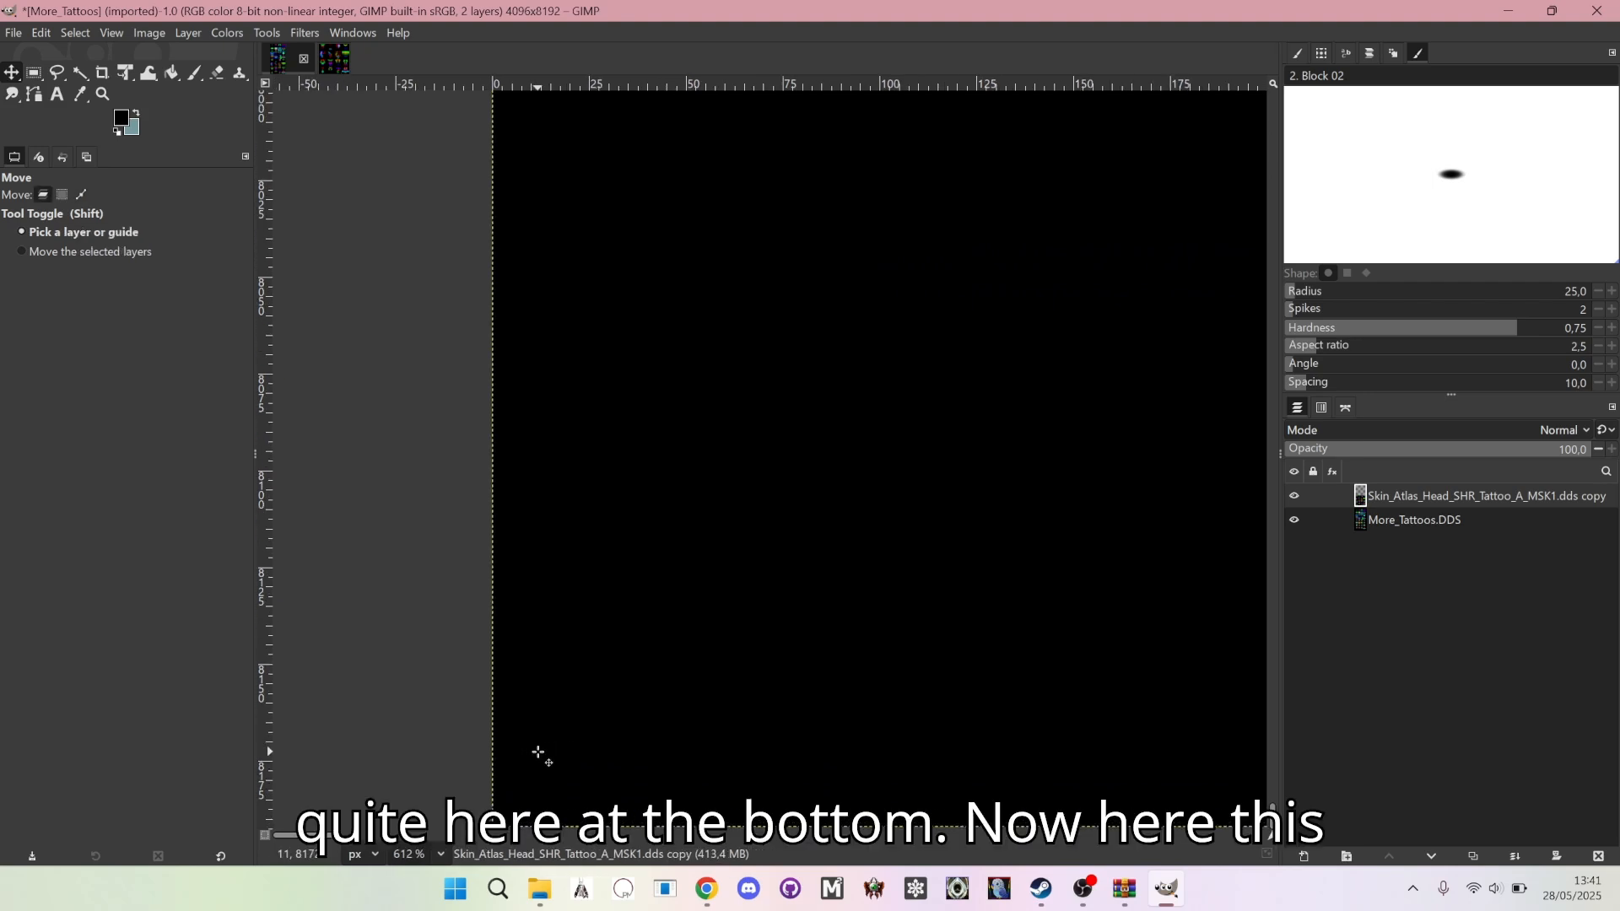
{"action": "key", "text": "Right"}
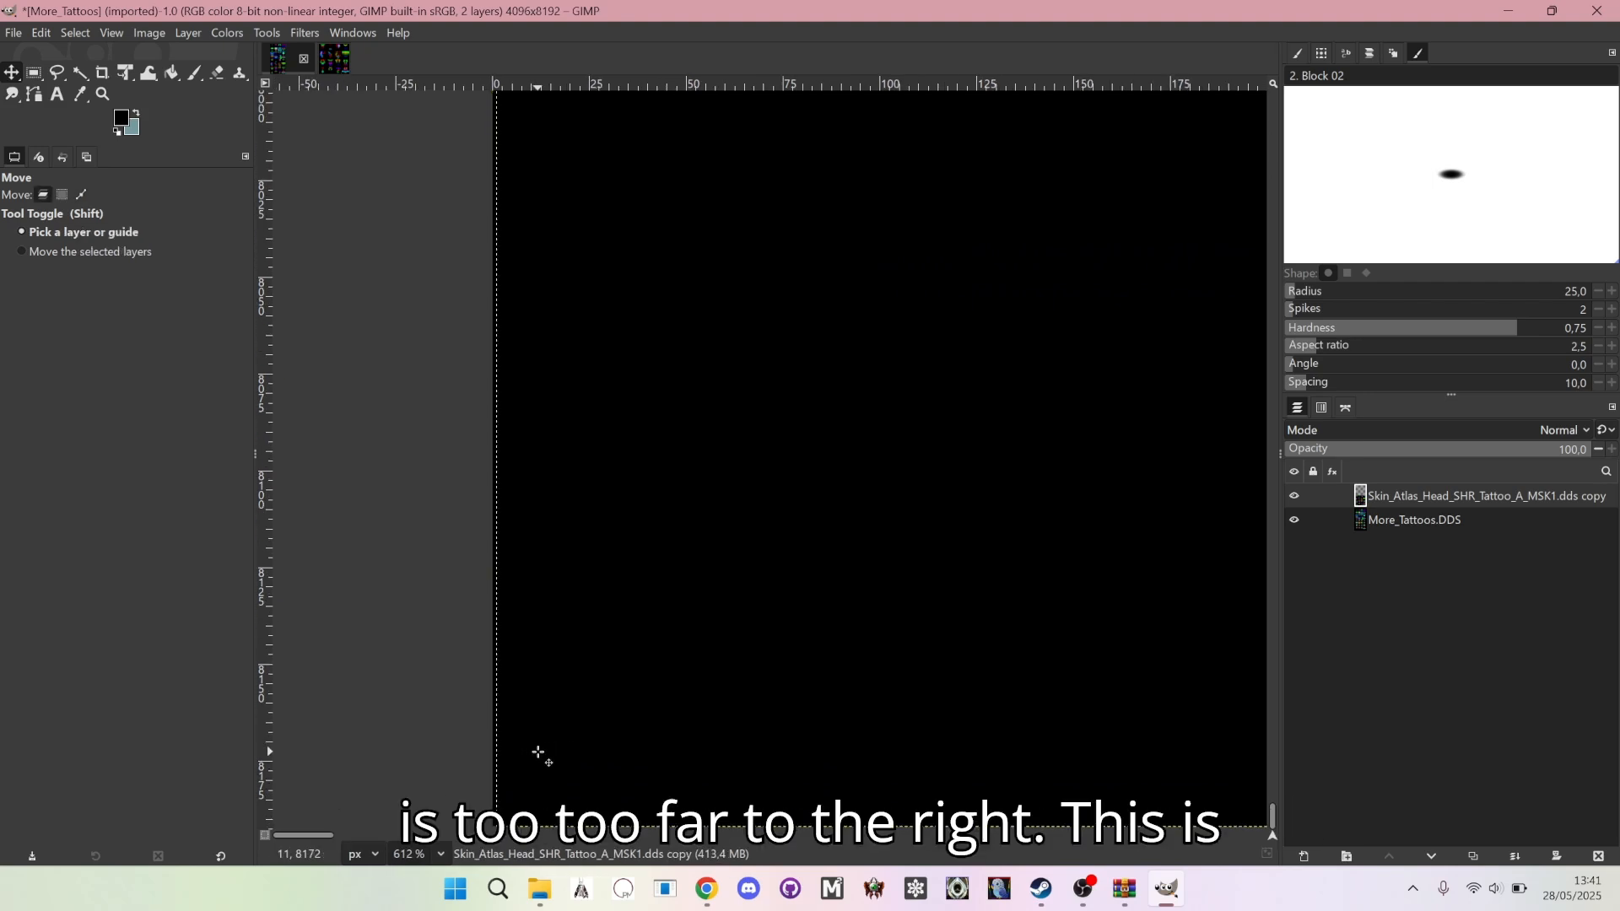
{"action": "key", "text": "Left"}
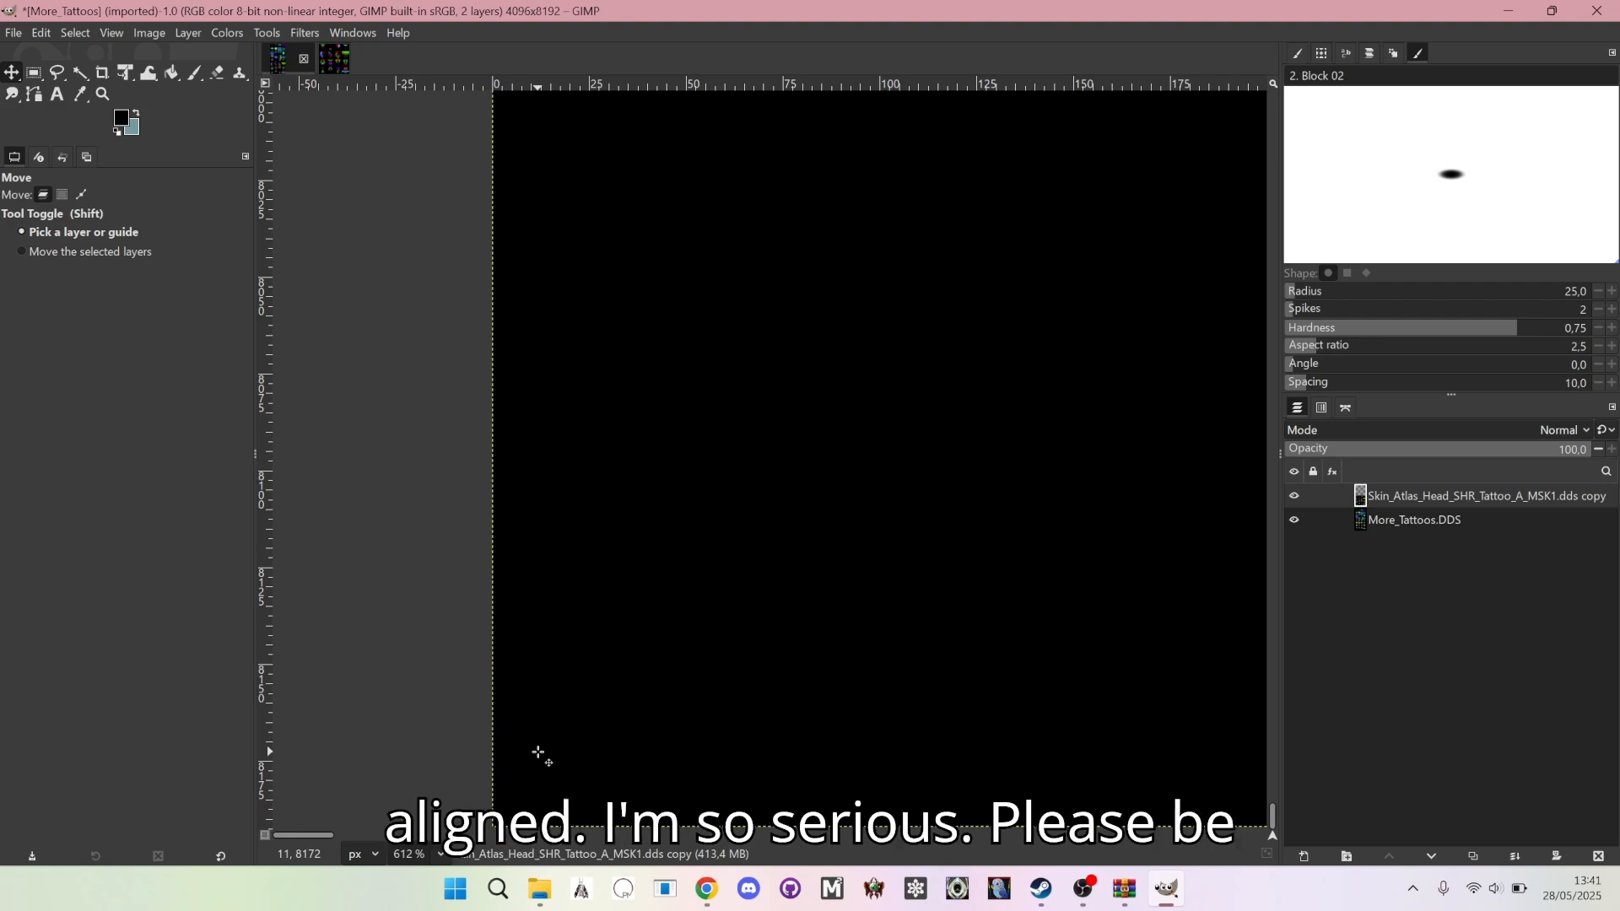
{"action": "scroll", "coordinate": [532, 730], "scroll_direction": "up", "scroll_amount": 4}
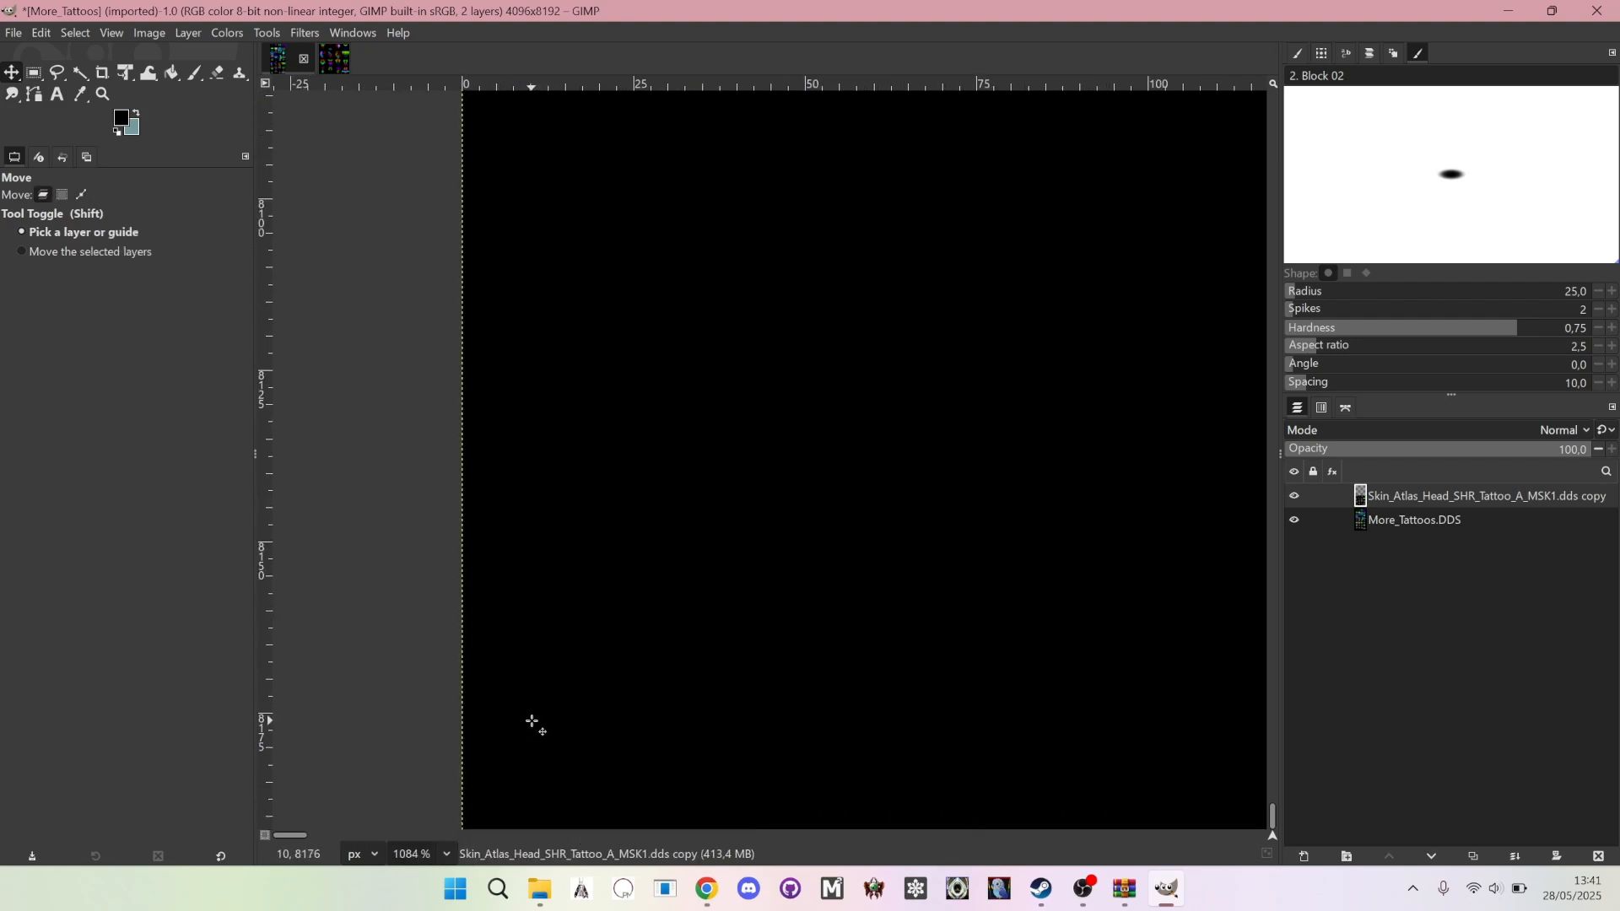
{"action": "scroll", "coordinate": [534, 726], "scroll_direction": "down", "scroll_amount": 1}
{"action": "scroll", "coordinate": [510, 789], "scroll_direction": "up", "scroll_amount": 5}
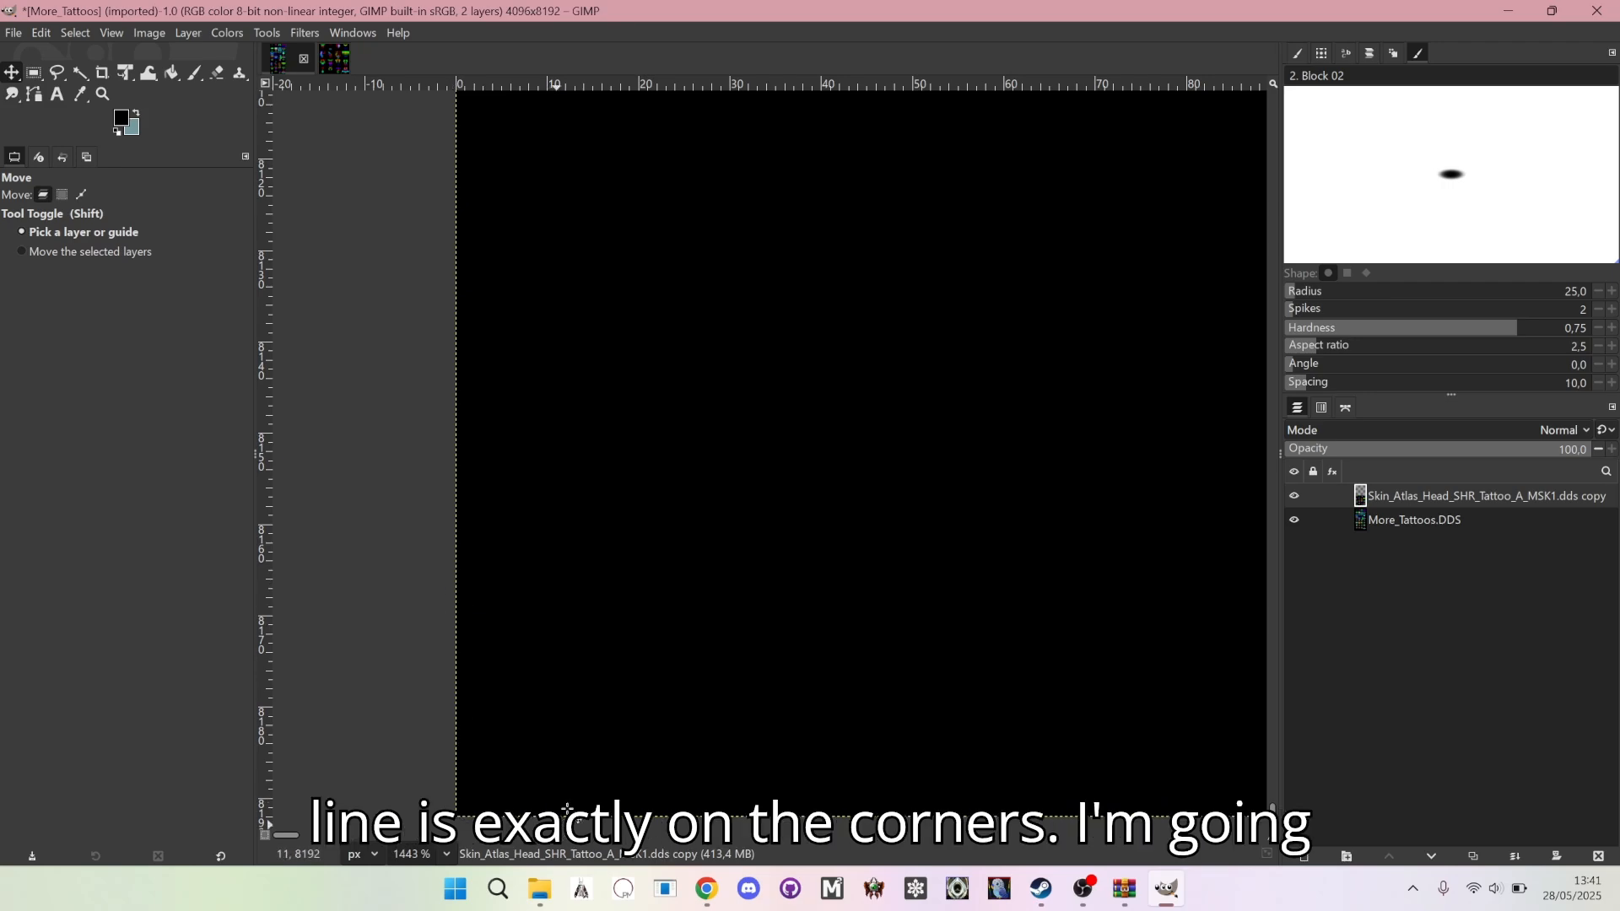
Examine the whole tattoo sheet to check that the pasted layer covers the lower half and leaves the vanilla tattoos above visible
{"action": "scroll", "coordinate": [835, 506], "scroll_direction": "down", "scroll_amount": 8}
{"action": "scroll", "coordinate": [1041, 312], "scroll_direction": "down", "scroll_amount": 8}
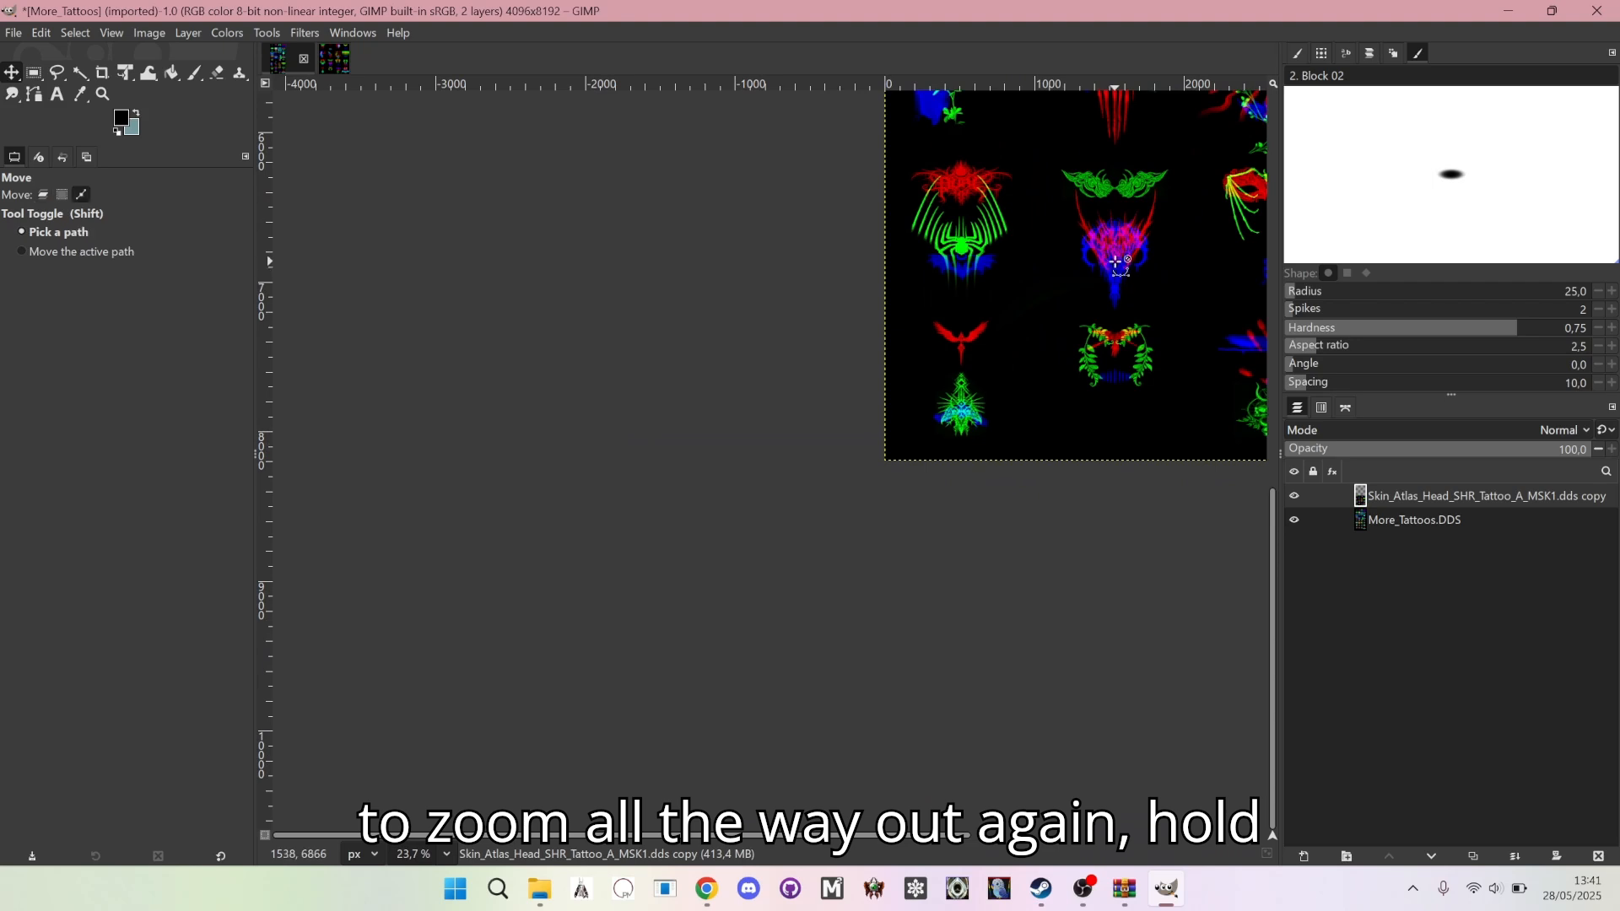
{"action": "scroll", "coordinate": [1118, 259], "scroll_direction": "down", "scroll_amount": 1}
{"action": "left_click_drag", "start_coordinate": [1118, 253], "coordinate": [737, 550]}
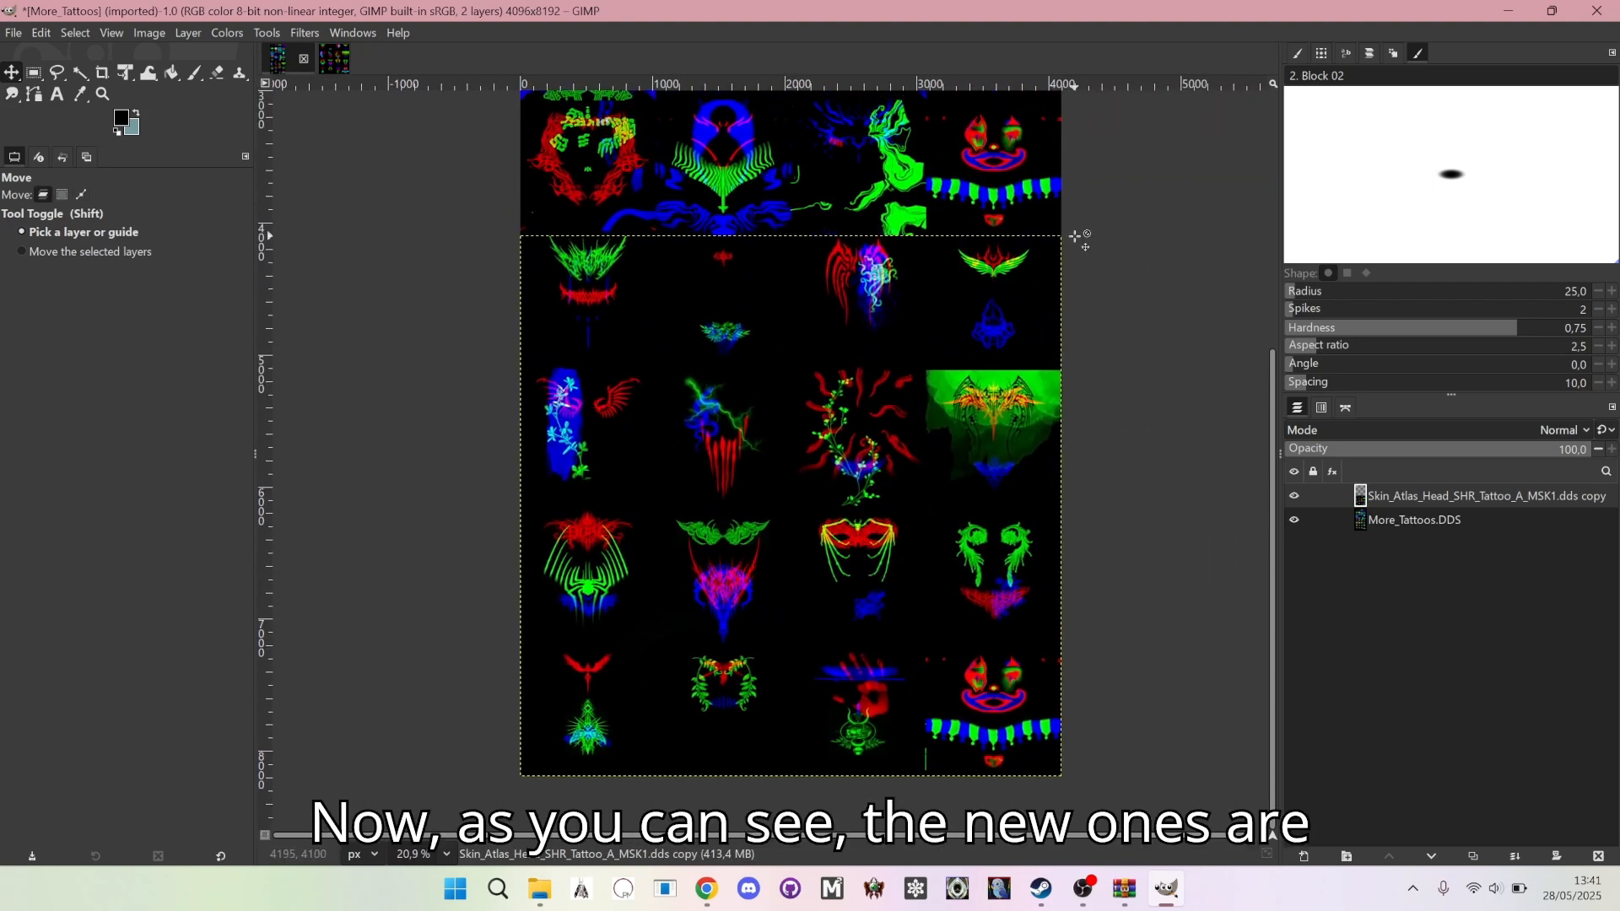
{"action": "key", "text": "ctrl"}
{"action": "scroll", "coordinate": [896, 274], "scroll_direction": "down", "scroll_amount": 1}
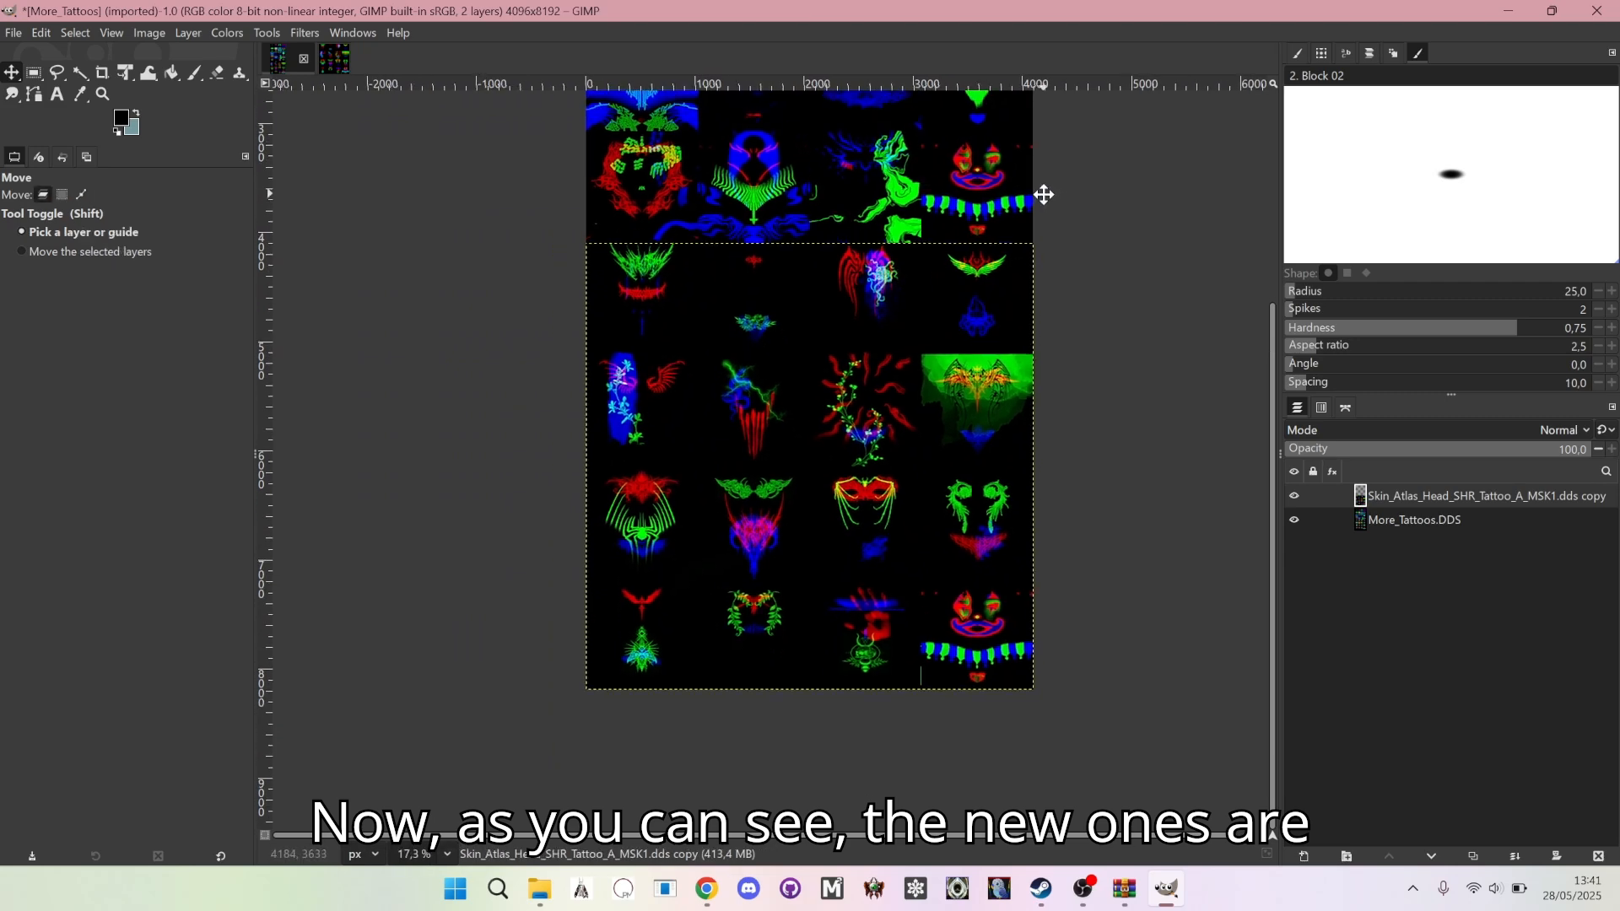
{"action": "left_click_drag", "start_coordinate": [1041, 188], "coordinate": [1070, 372]}
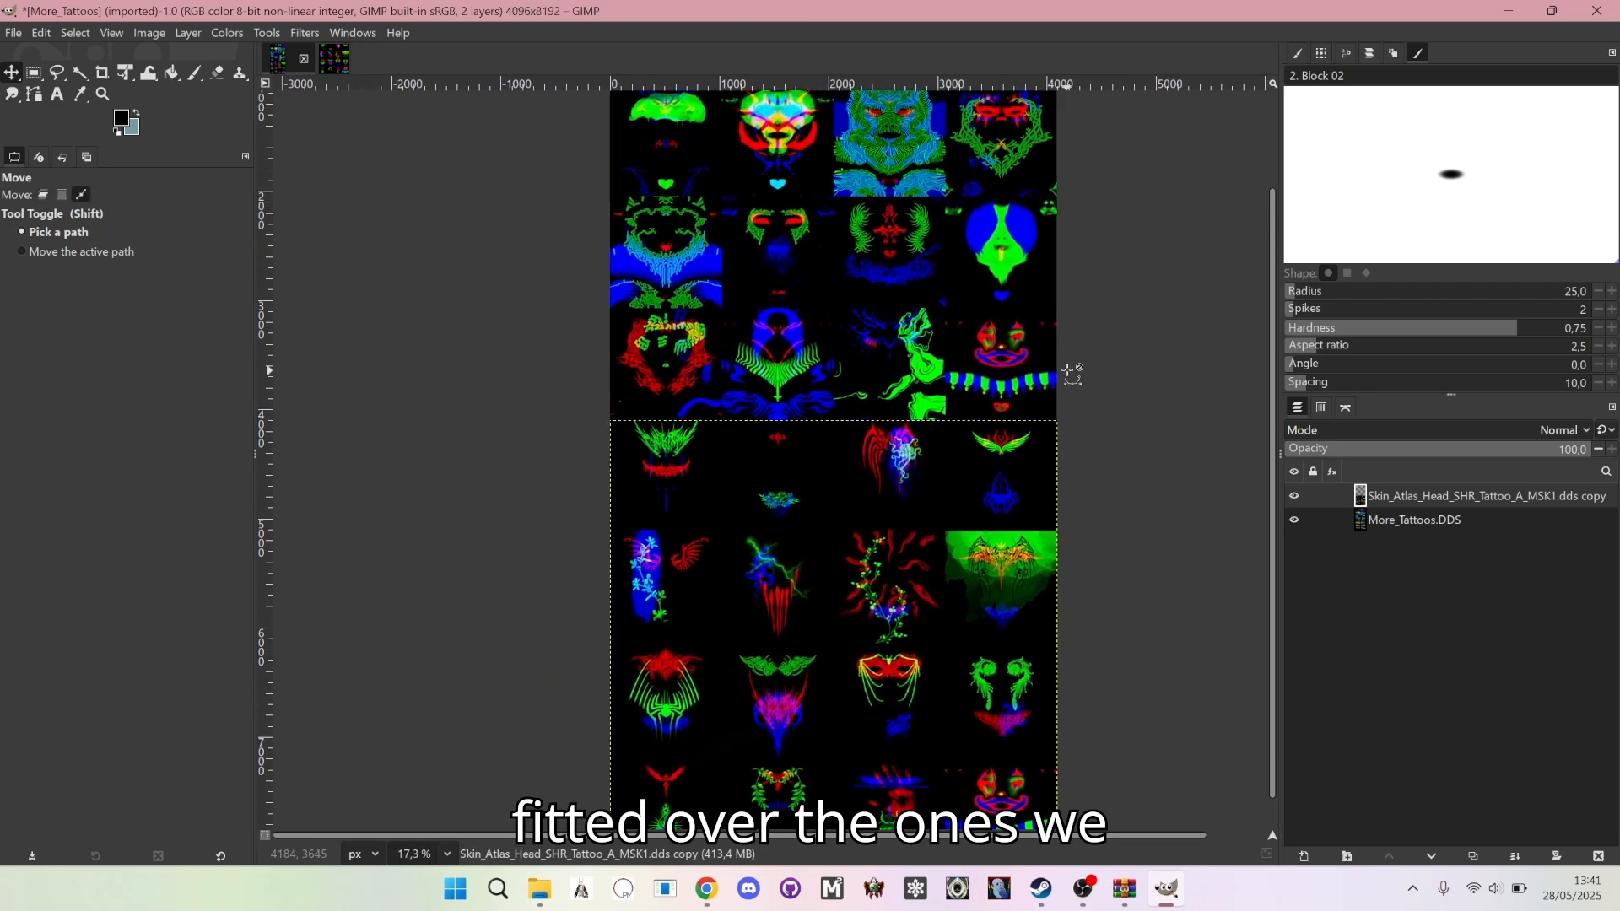
{"action": "scroll", "coordinate": [1070, 372], "scroll_direction": "down", "scroll_amount": 1}
{"action": "left_click_drag", "start_coordinate": [1099, 521], "coordinate": [1044, 441]}
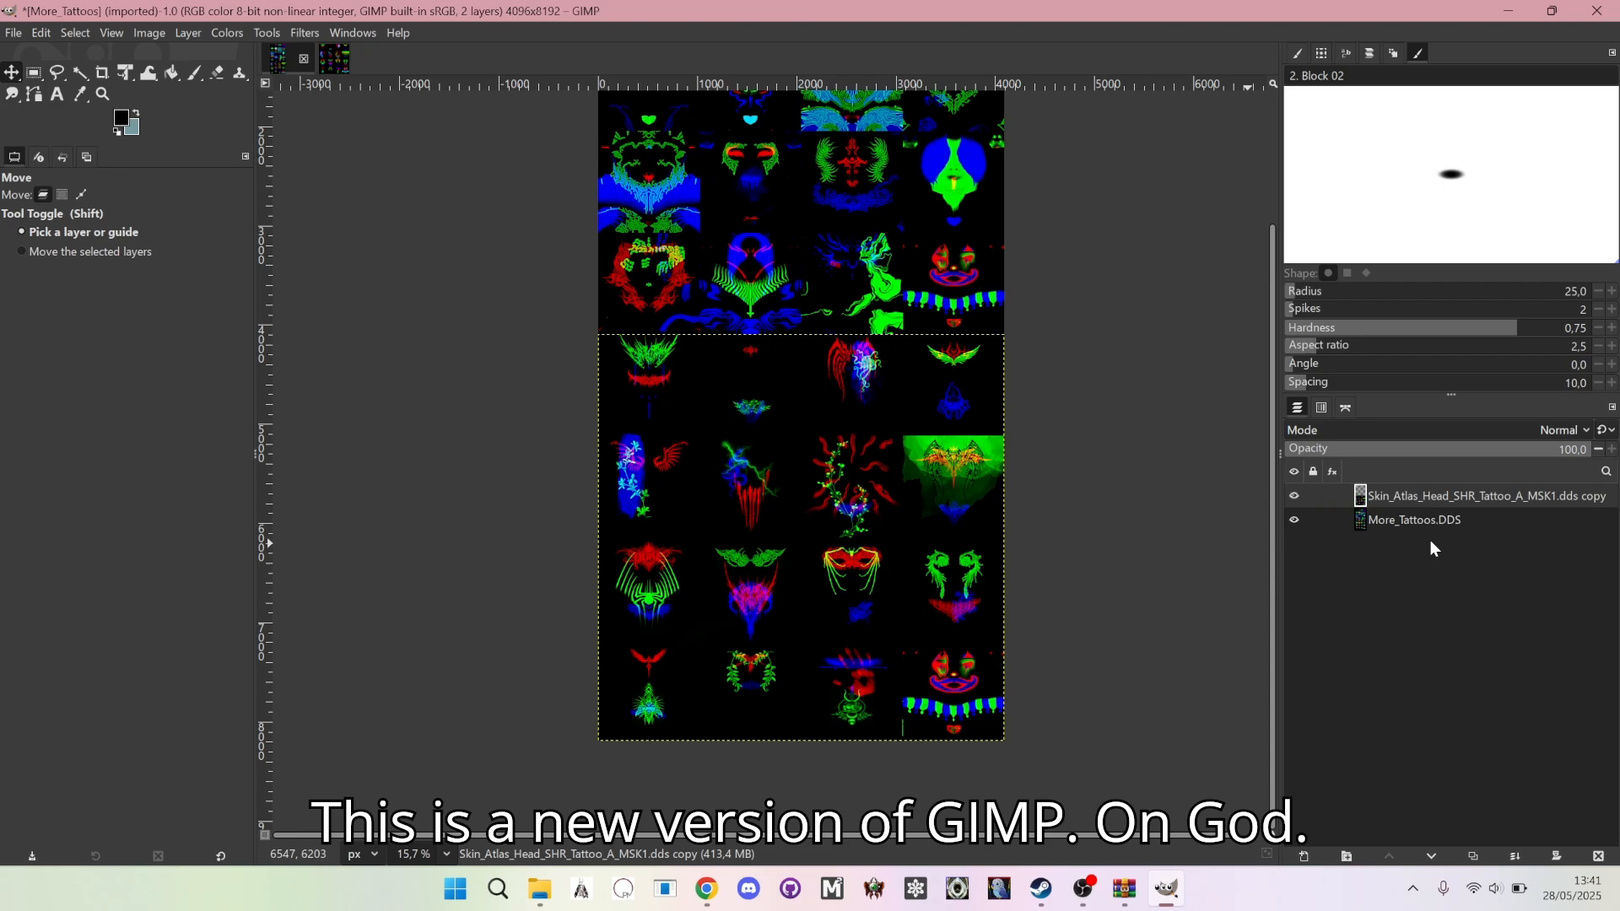
Merge the pasted tattoo layer down into the More_Tattoos.DDS layer and look over the combined sheet
{"action": "left_click", "coordinate": [1516, 857]}
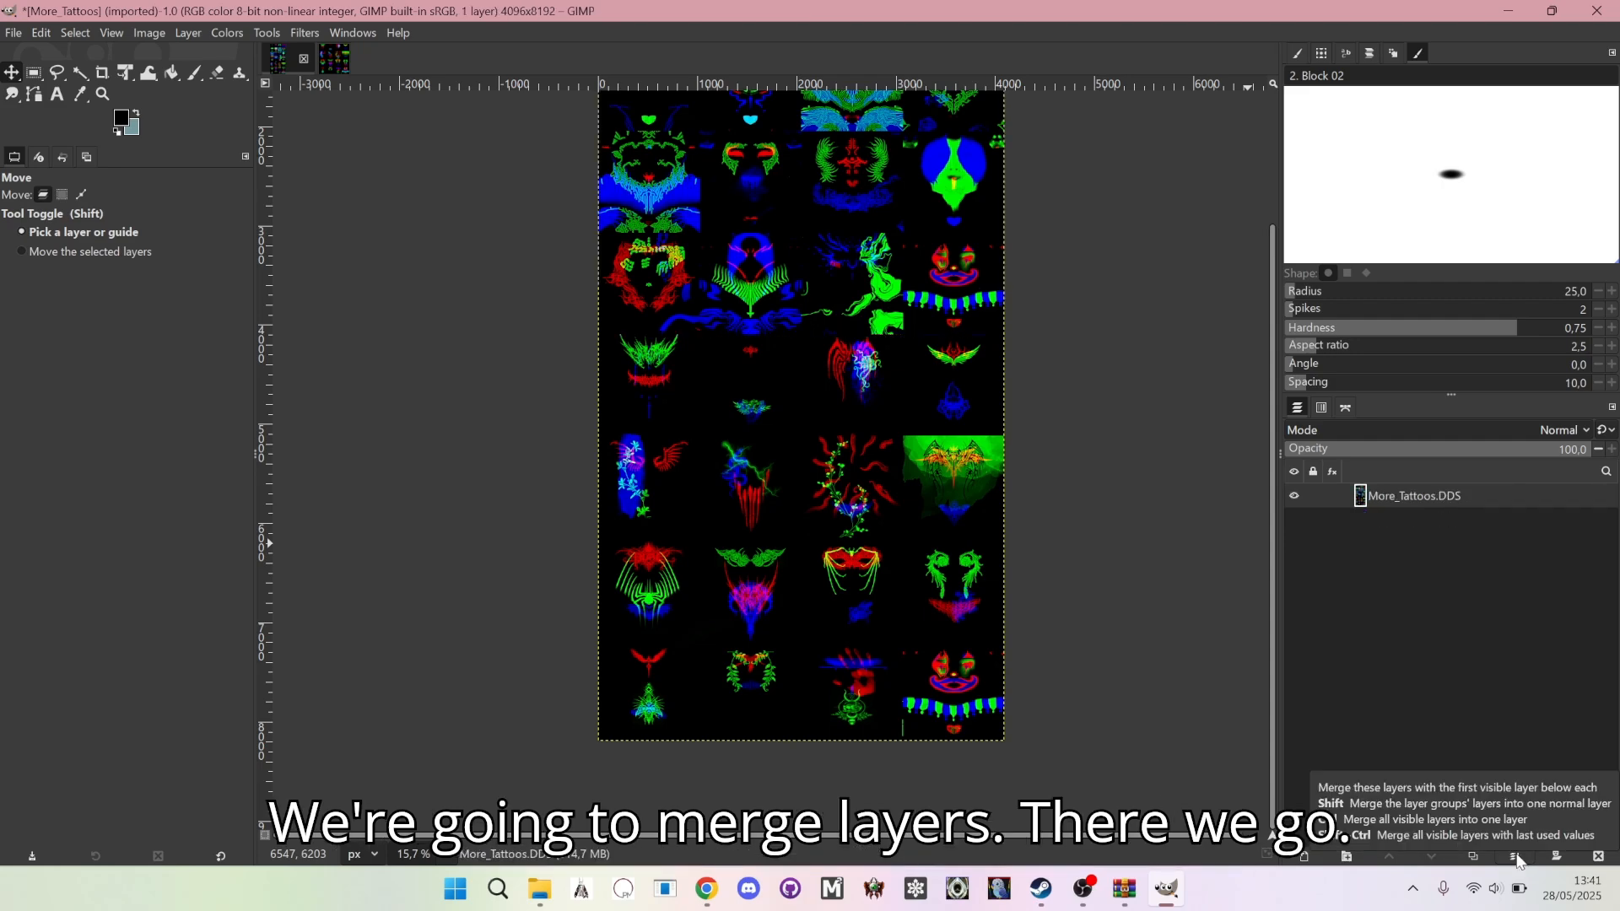
{"action": "scroll", "coordinate": [1096, 502], "scroll_direction": "down", "scroll_amount": 1, "text": "ctrl"}
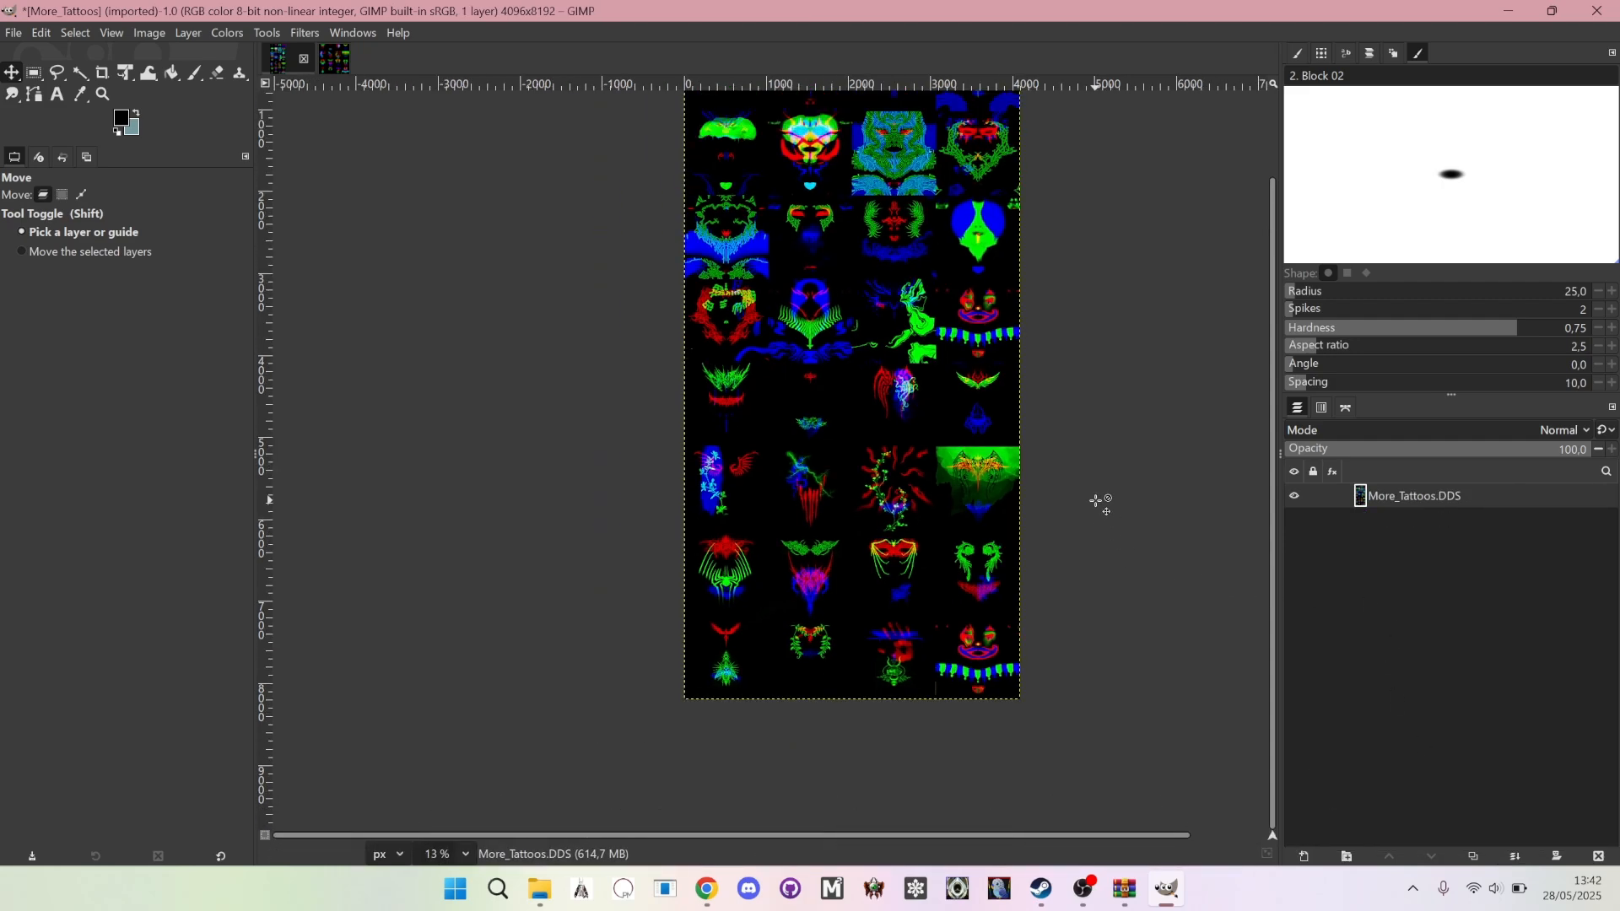
{"action": "scroll", "coordinate": [1097, 489], "scroll_direction": "up", "scroll_amount": 3}
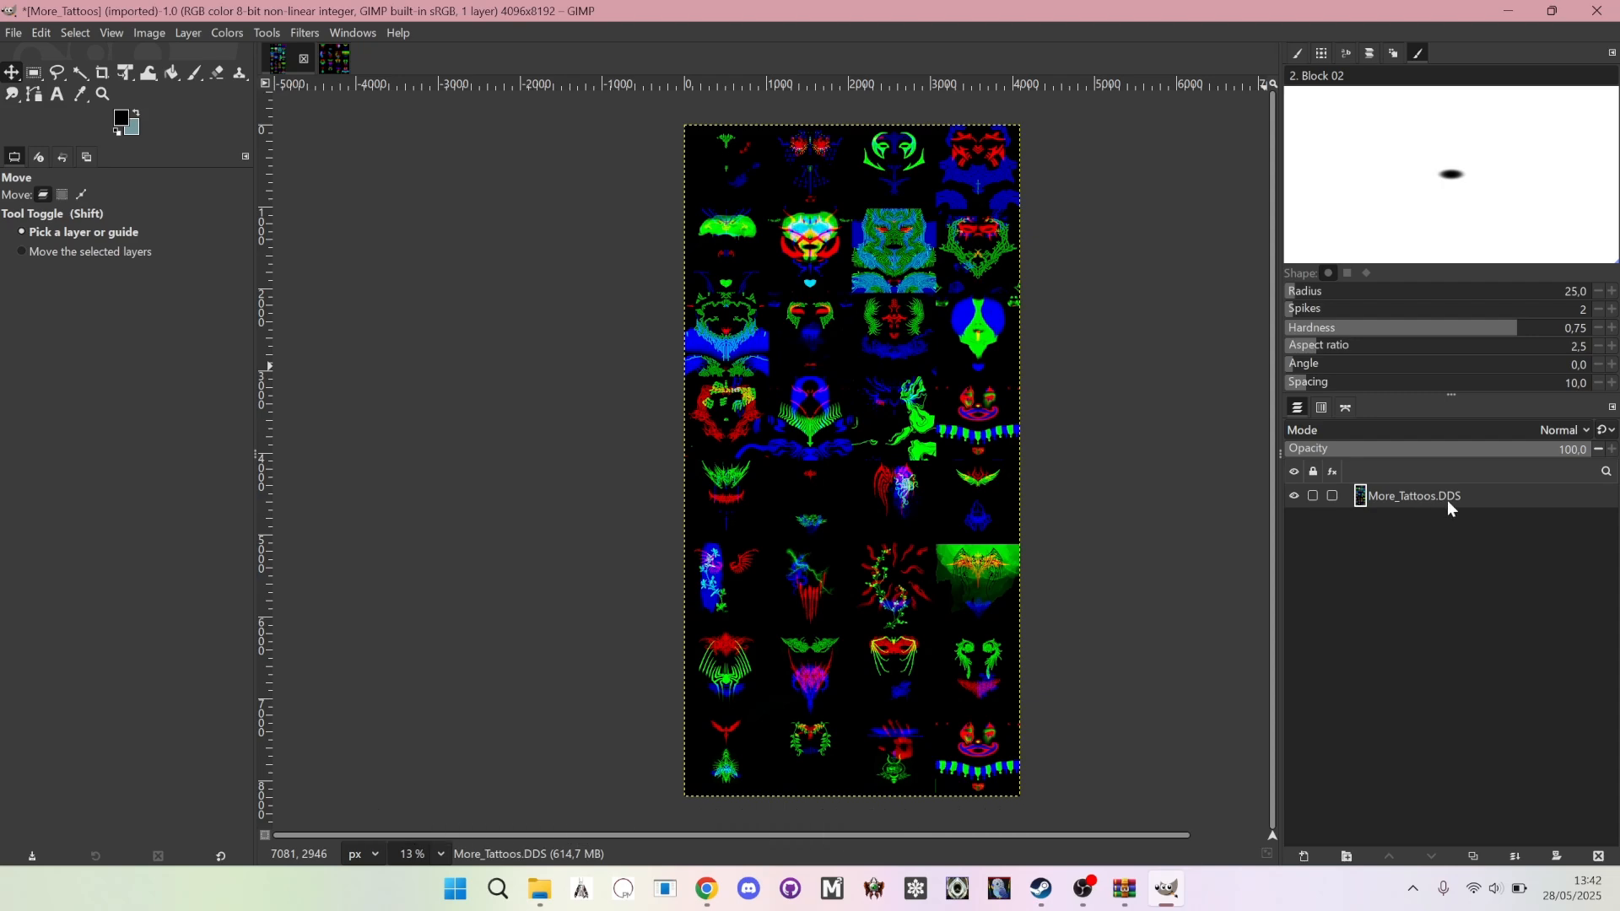
{"action": "scroll", "coordinate": [1055, 654], "scroll_direction": "up", "scroll_amount": 3}
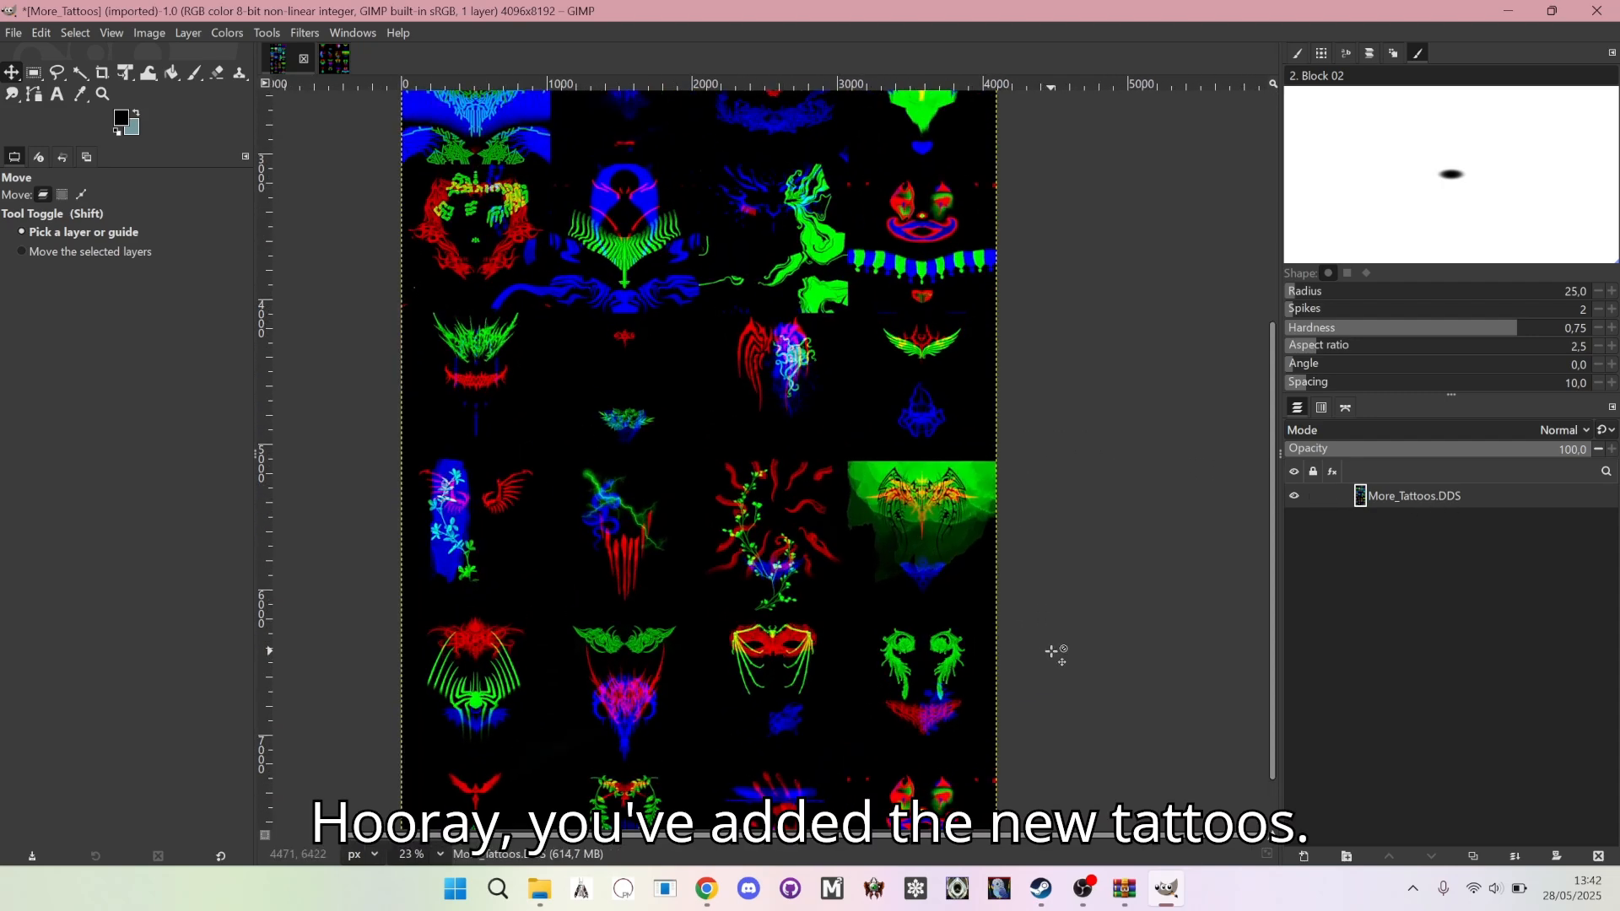
{"action": "scroll", "coordinate": [1055, 653], "scroll_direction": "down", "scroll_amount": 2}
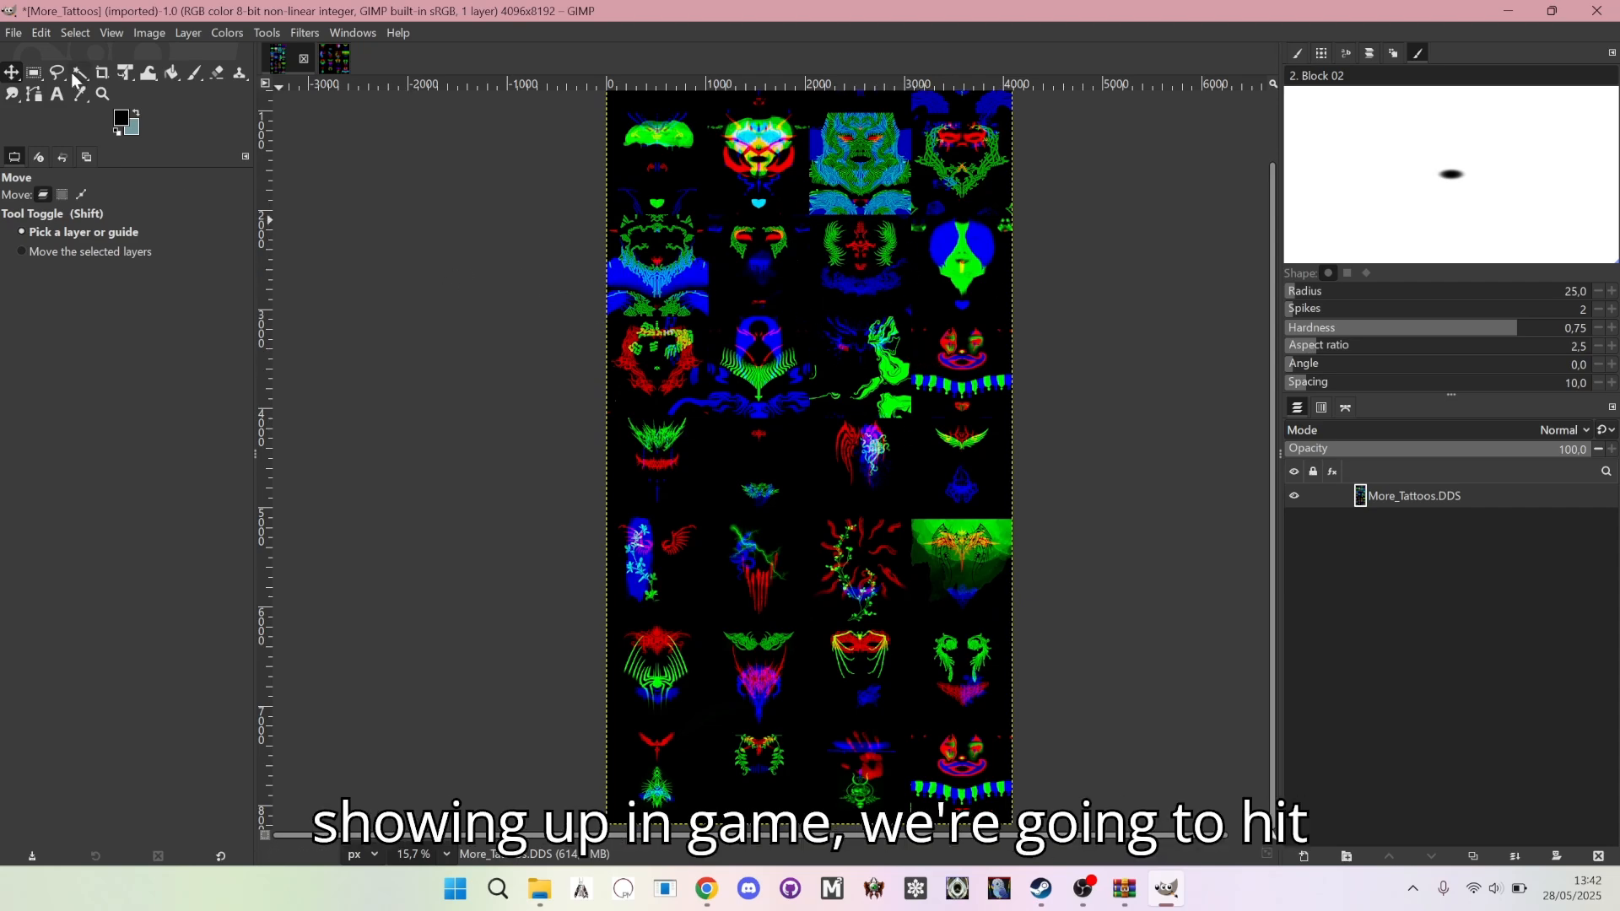
Start exporting the image as More_Tattoos.DDS in the folder "Adding makeup or tattoos of choice", agreeing to replace the existing file
{"action": "left_click", "coordinate": [14, 32]}
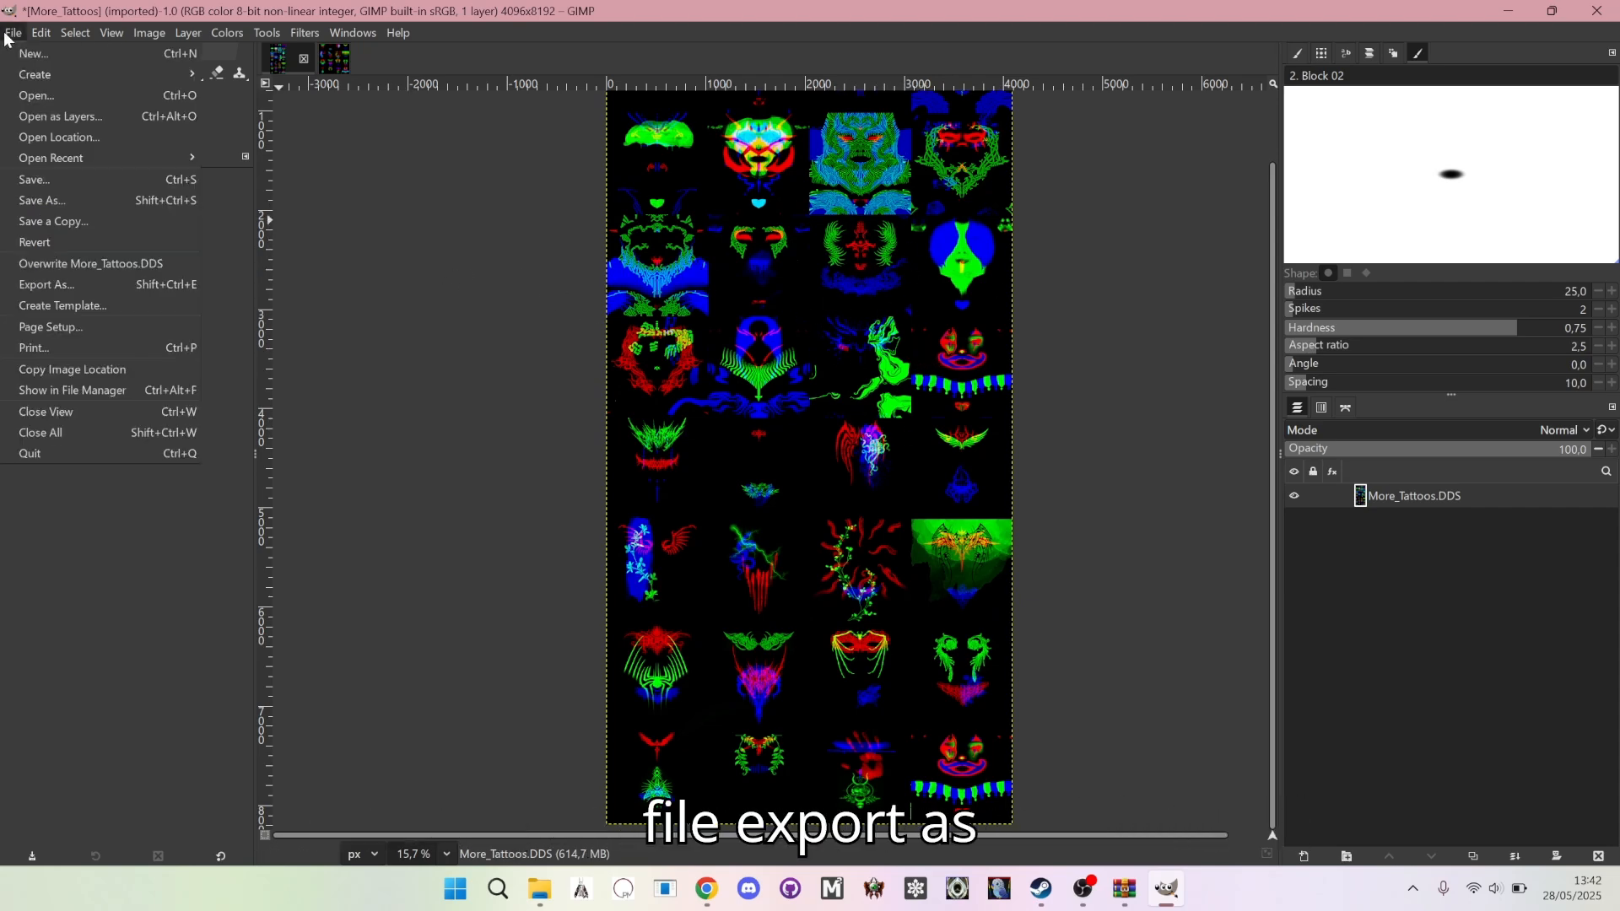
{"action": "left_click", "coordinate": [94, 290]}
{"action": "left_click_drag", "start_coordinate": [806, 117], "coordinate": [750, 69]}
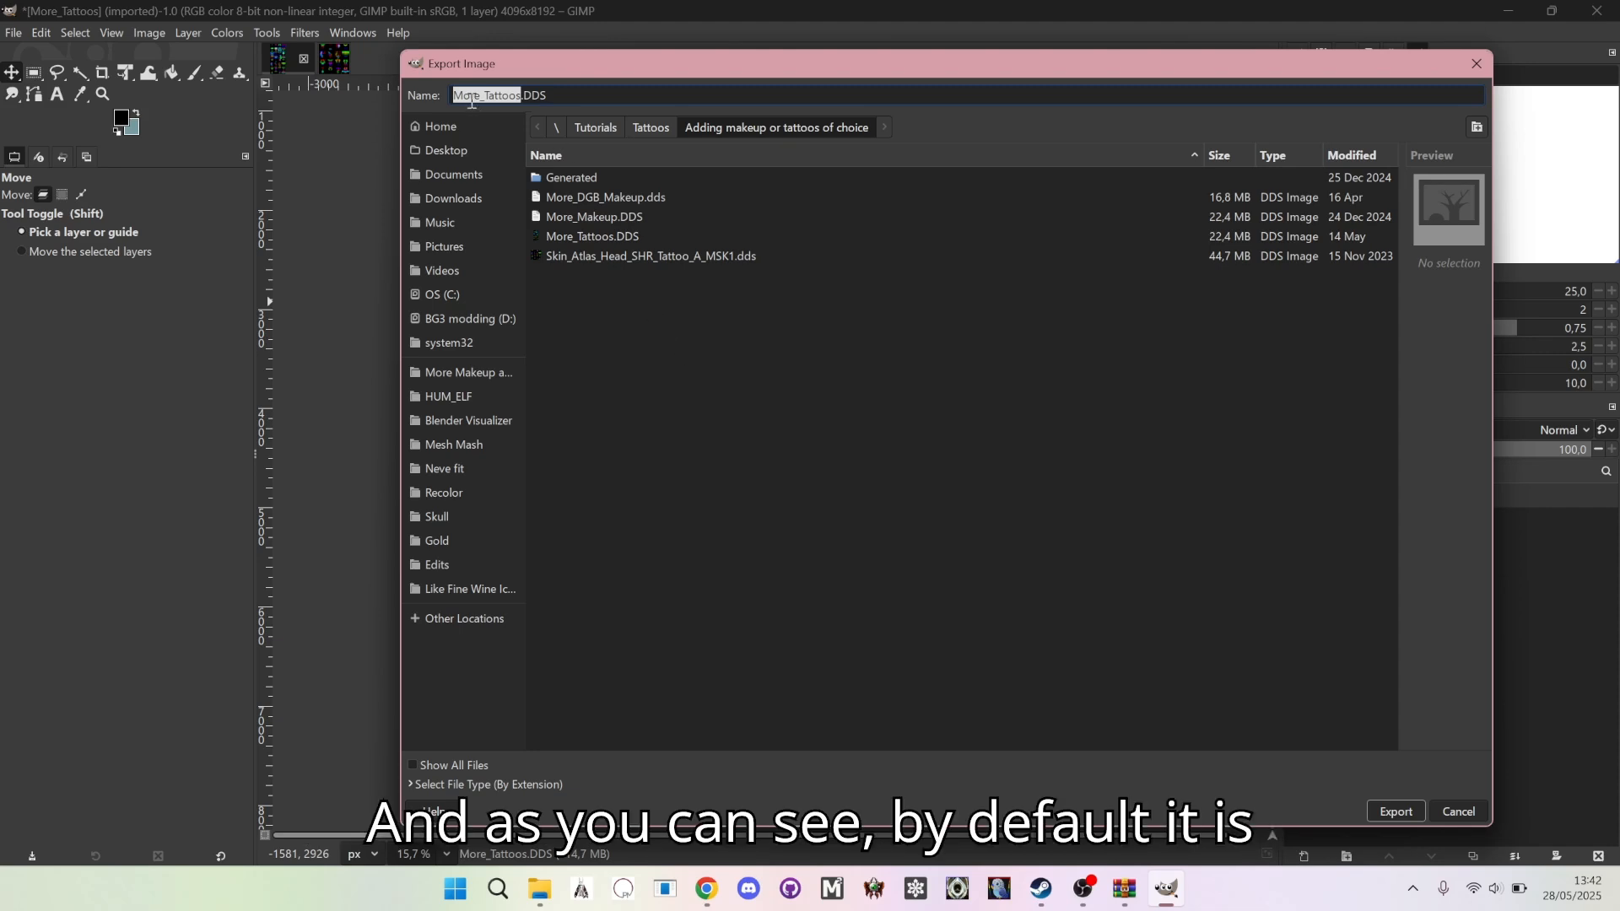
{"action": "left_click", "coordinate": [472, 98]}
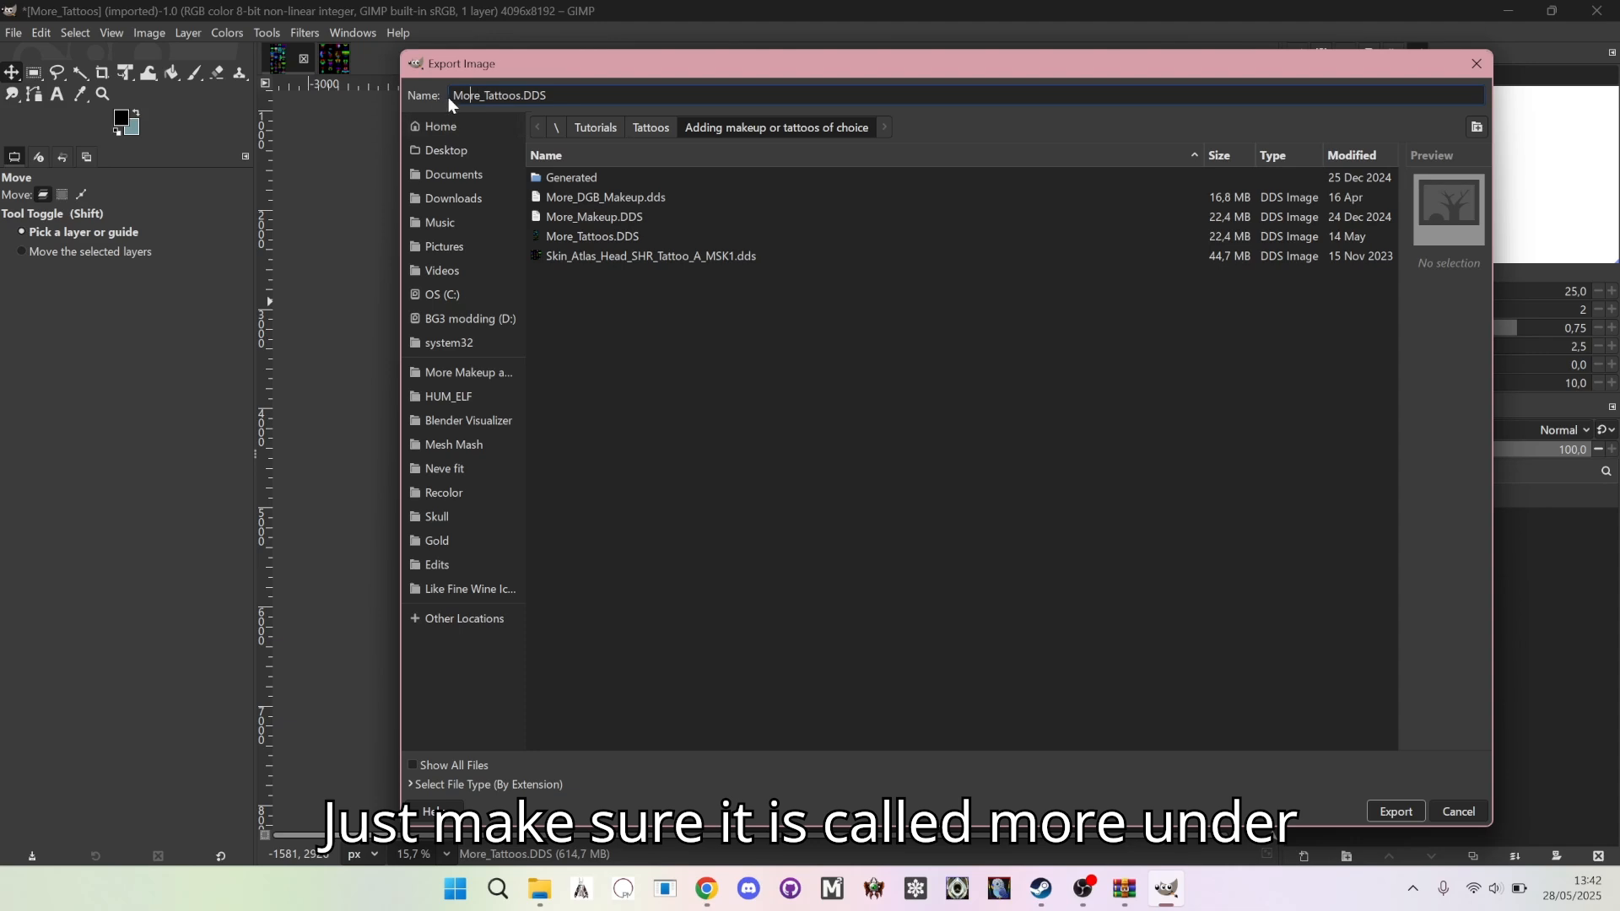
{"action": "left_click_drag", "start_coordinate": [453, 98], "coordinate": [479, 99]}
{"action": "left_click", "coordinate": [482, 99]}
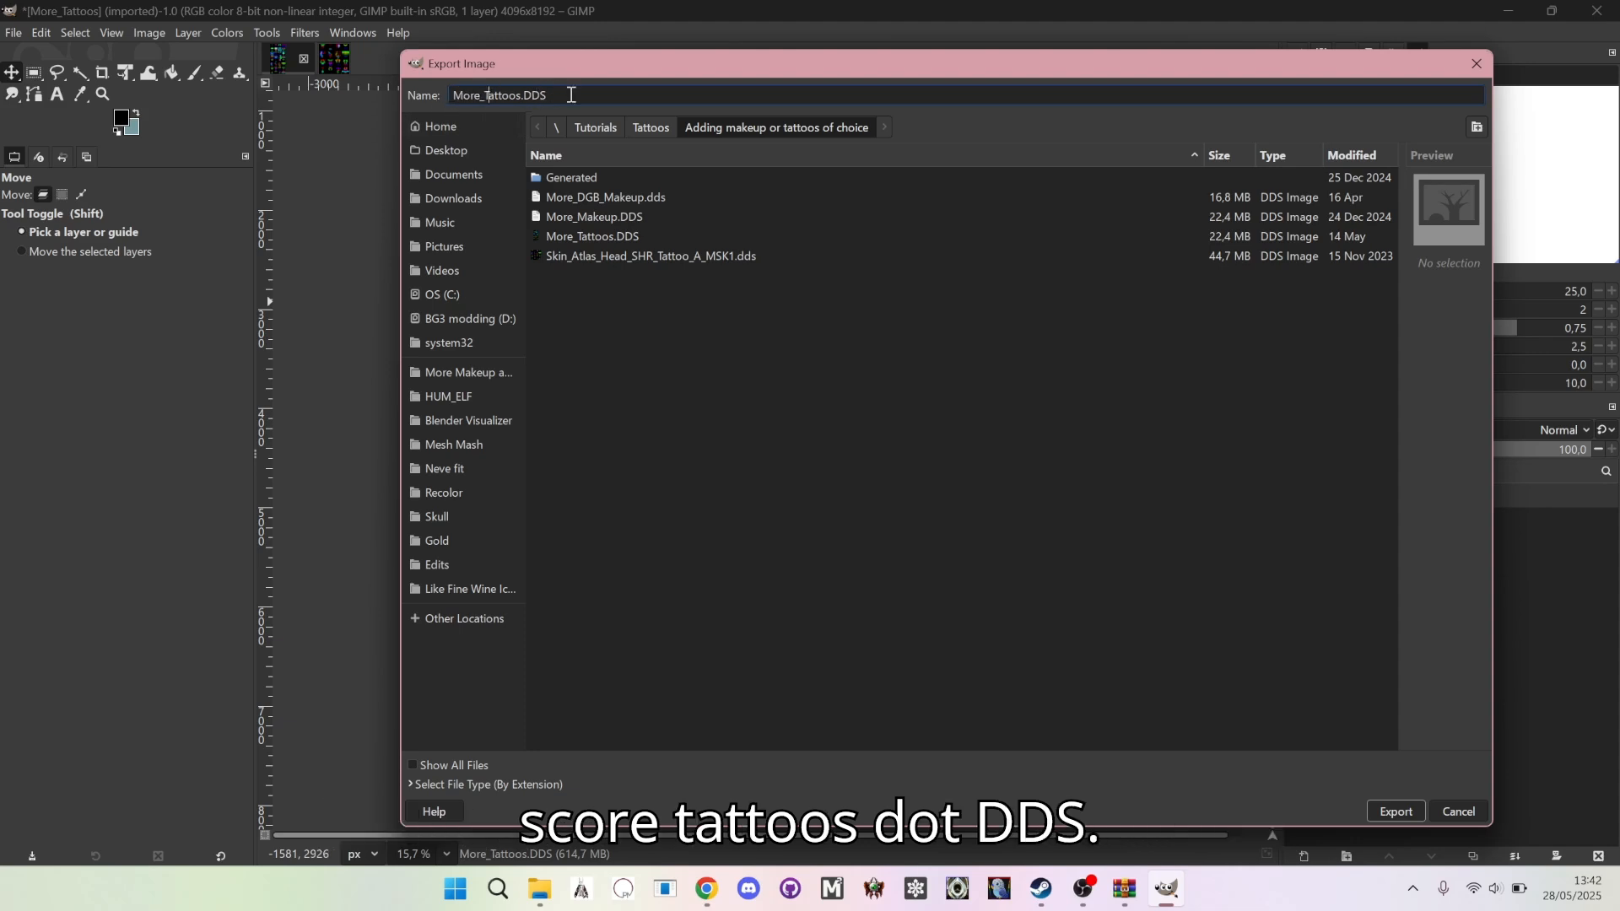
{"action": "left_click", "coordinate": [594, 234]}
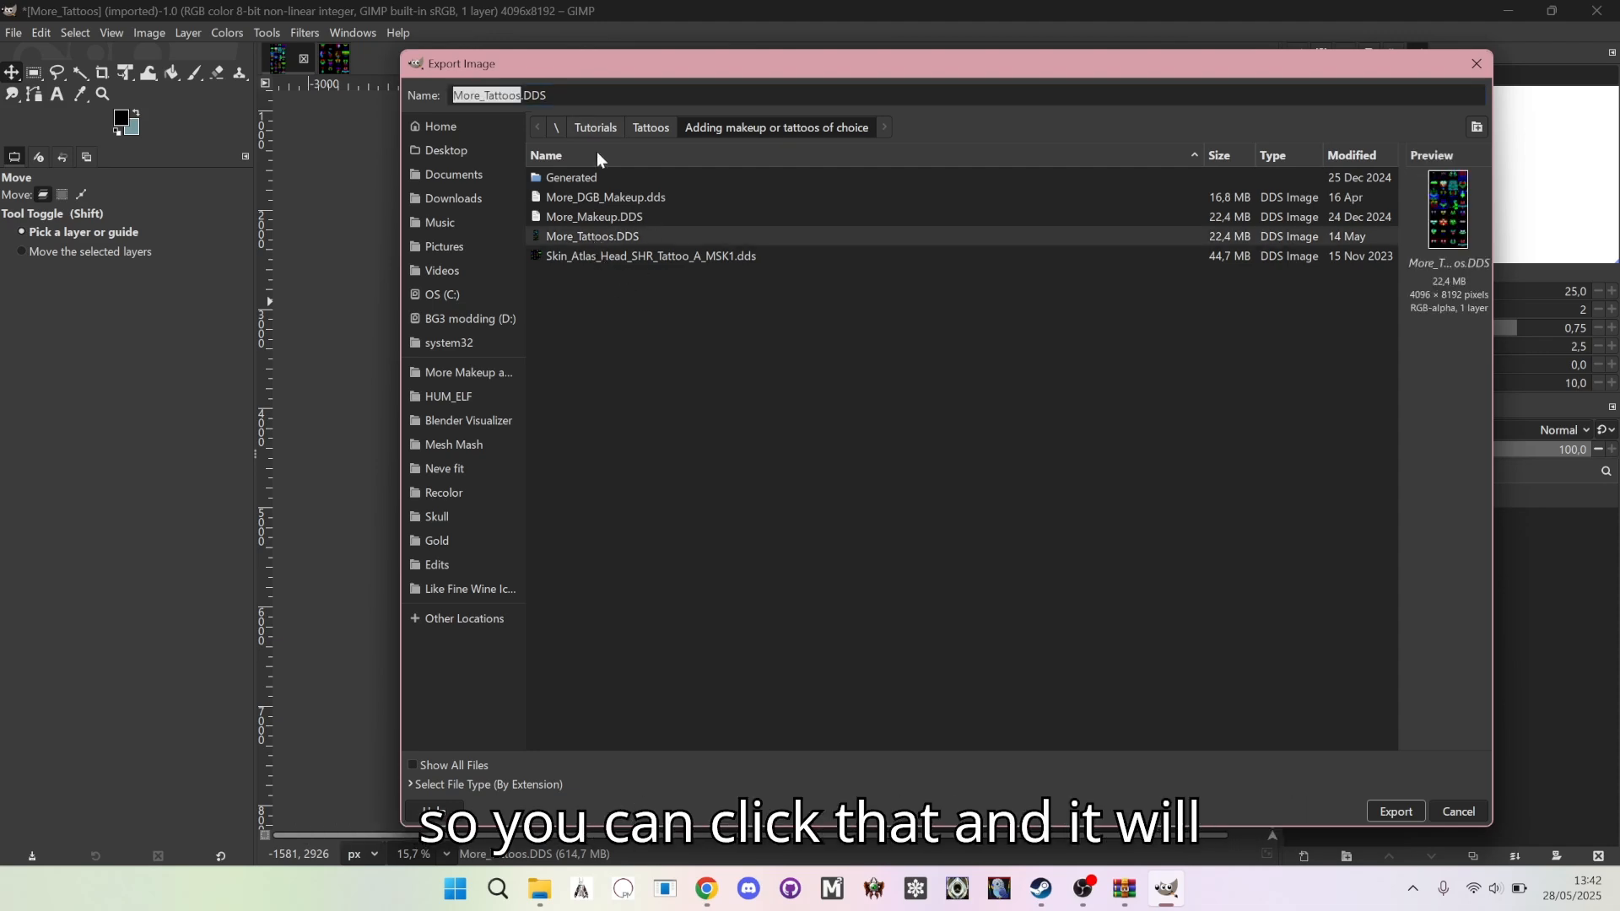
{"action": "left_click", "coordinate": [553, 94]}
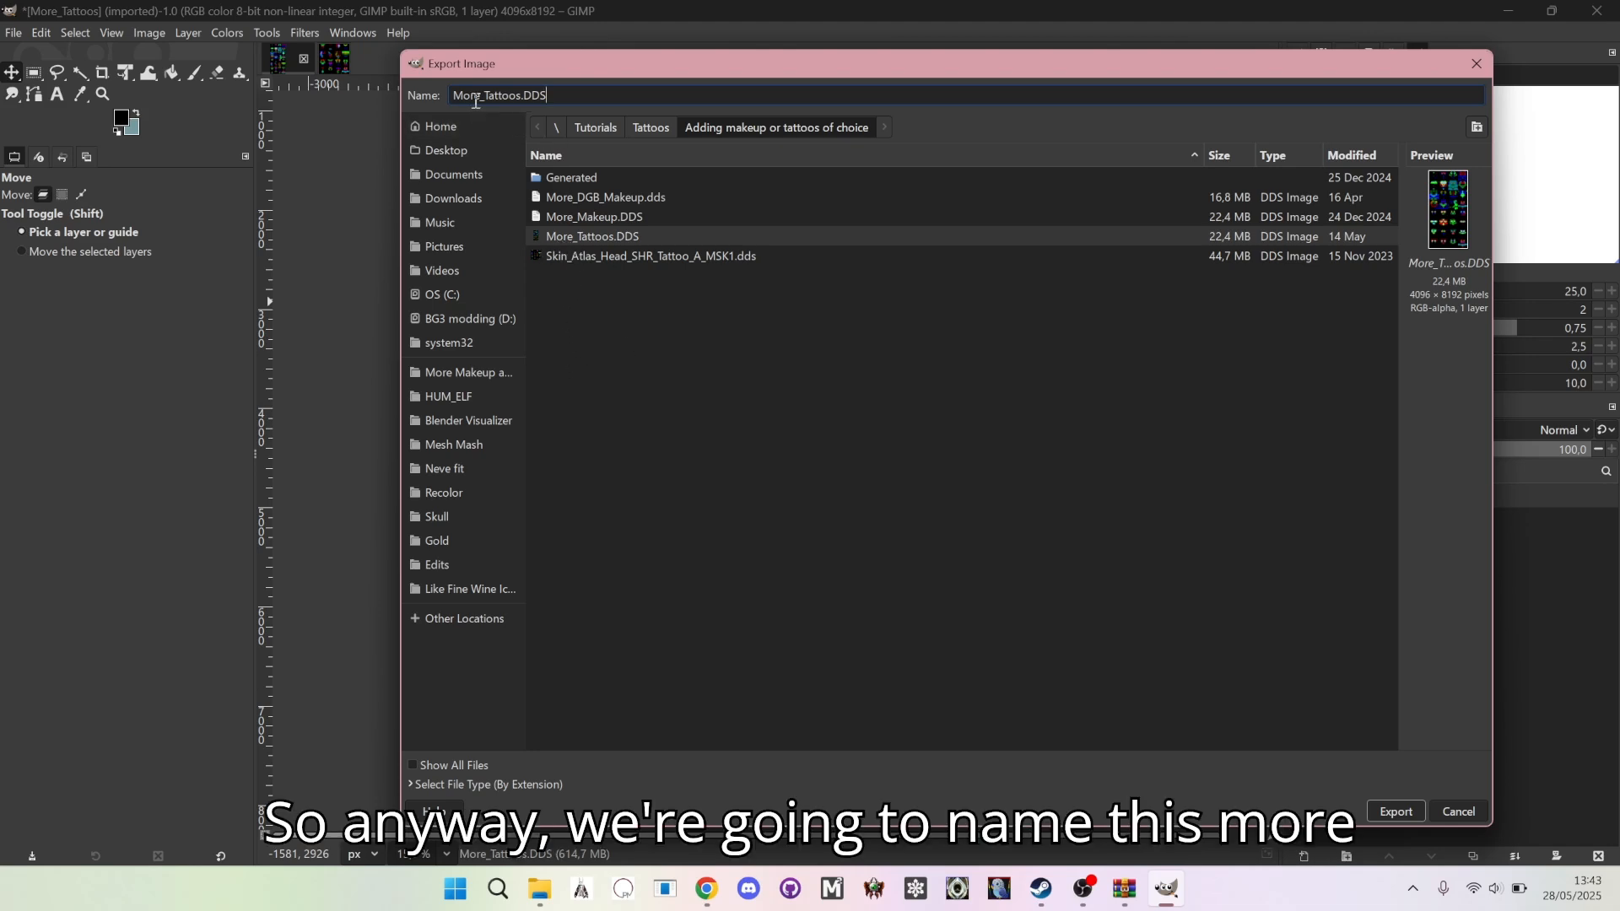
{"action": "left_click", "coordinate": [1386, 806]}
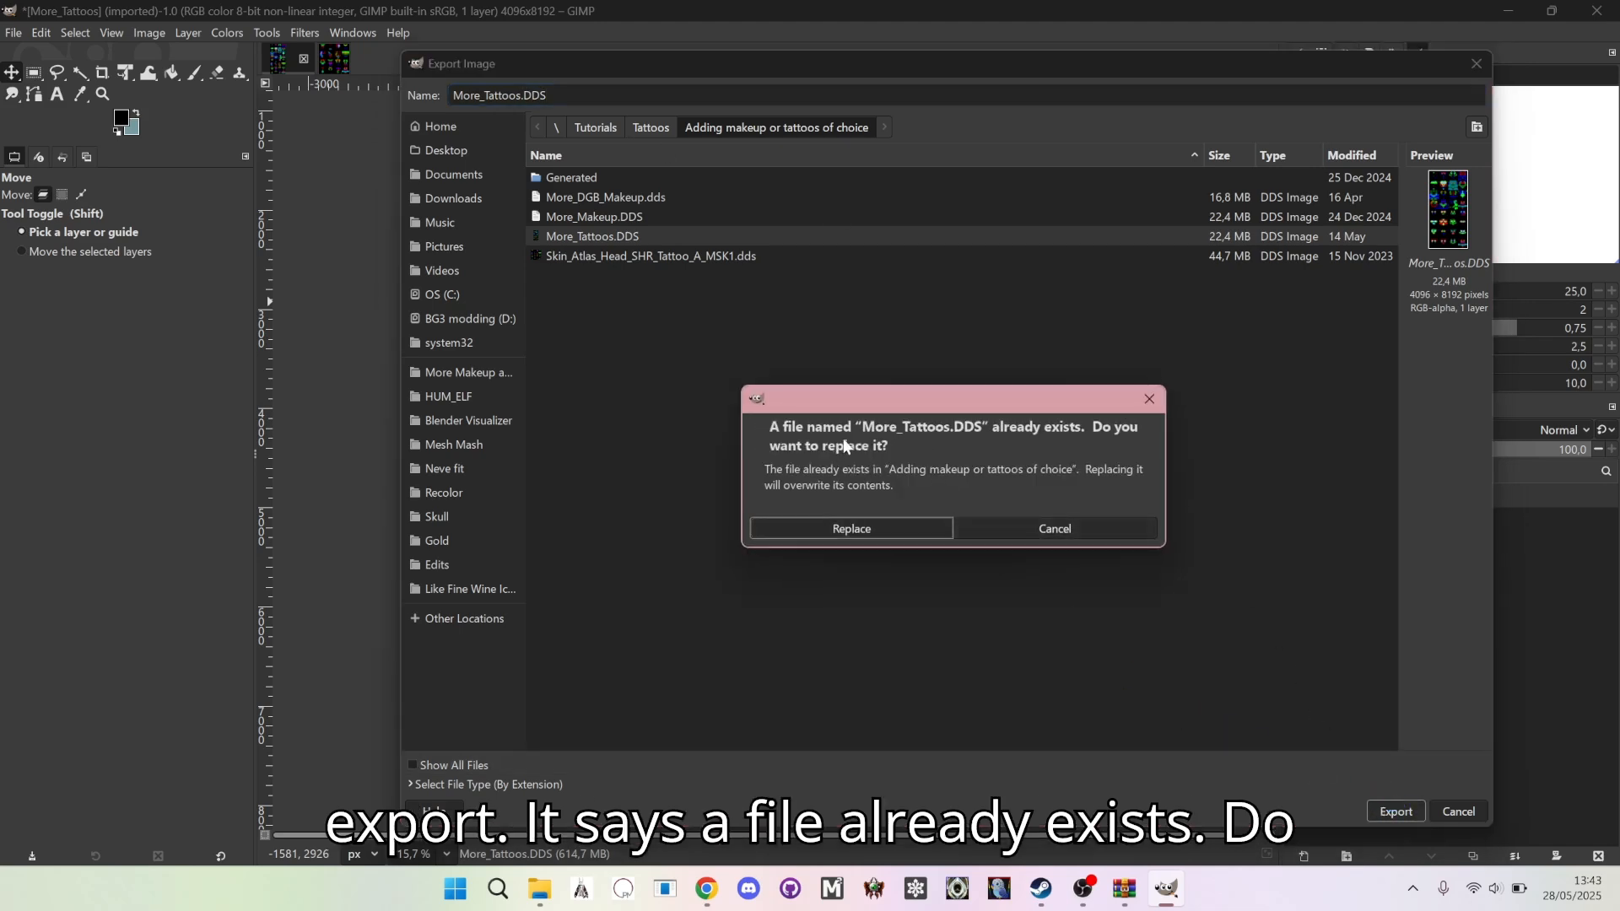
{"action": "left_click", "coordinate": [871, 528]}
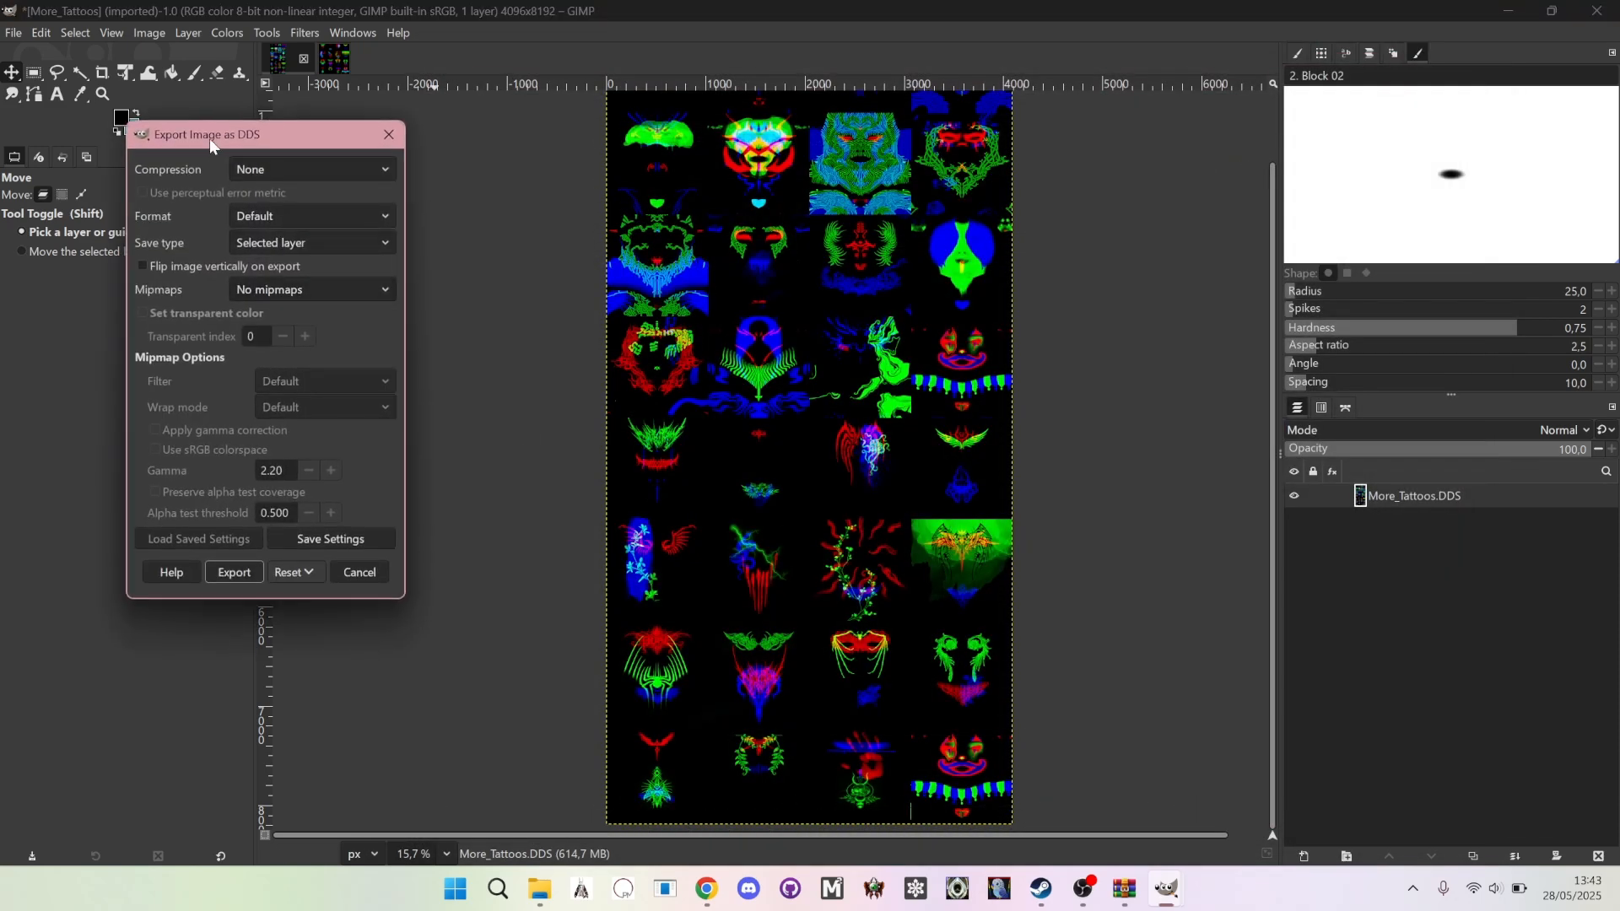
Export the DDS with BC1 / DXT1 compression, all visible layers as save type and generated mipmaps
{"action": "left_click_drag", "start_coordinate": [209, 139], "coordinate": [474, 161]}
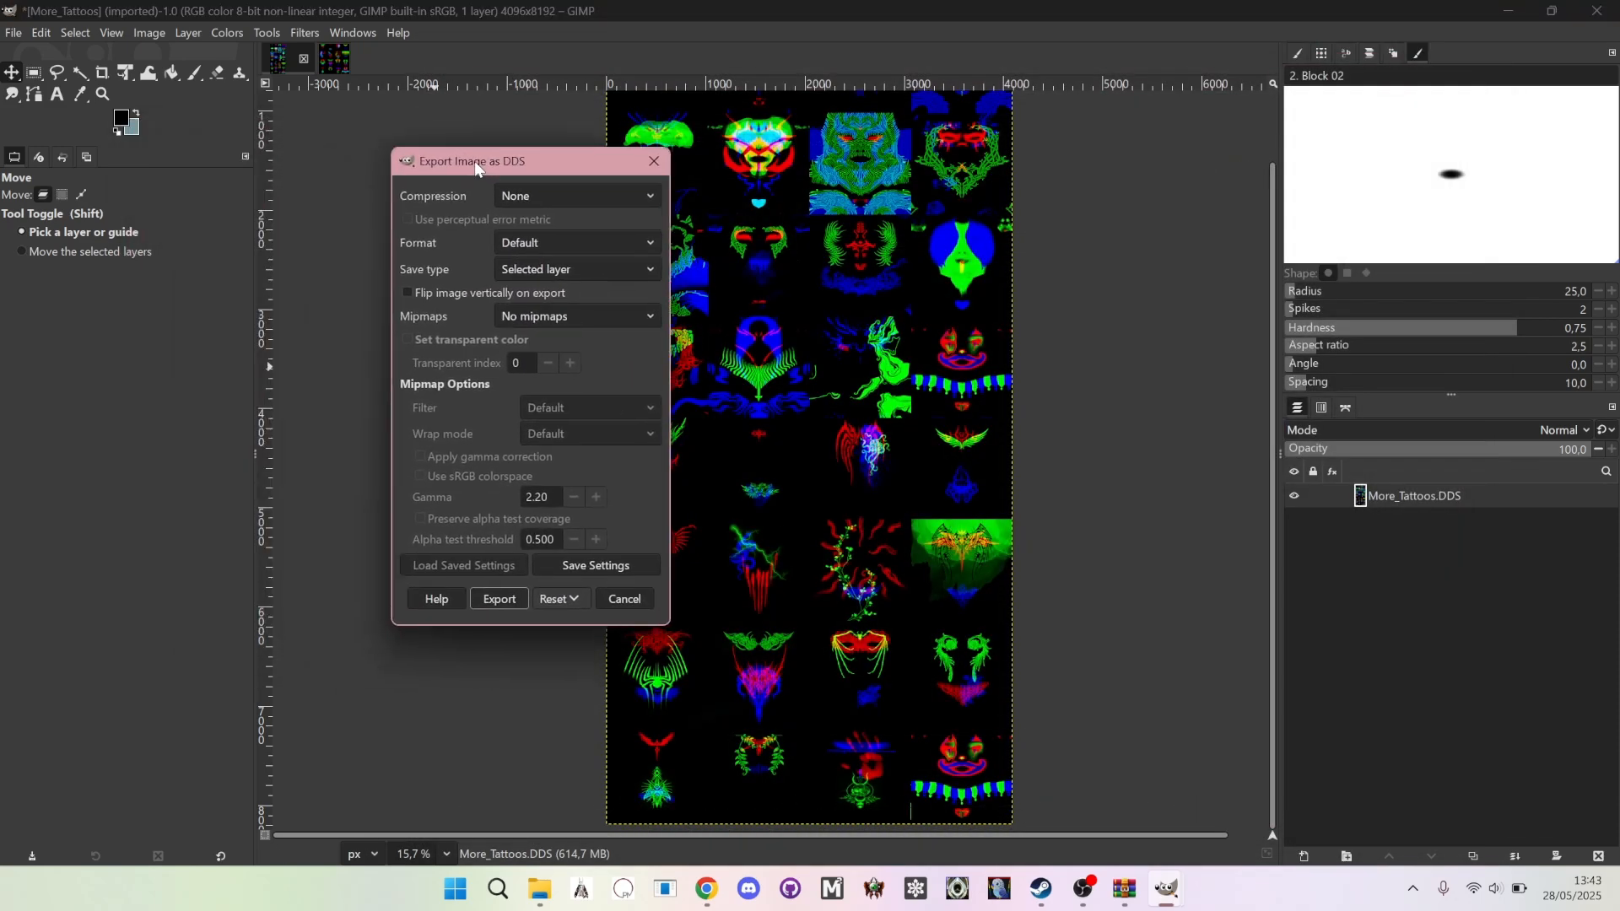
{"action": "left_click", "coordinate": [569, 194]}
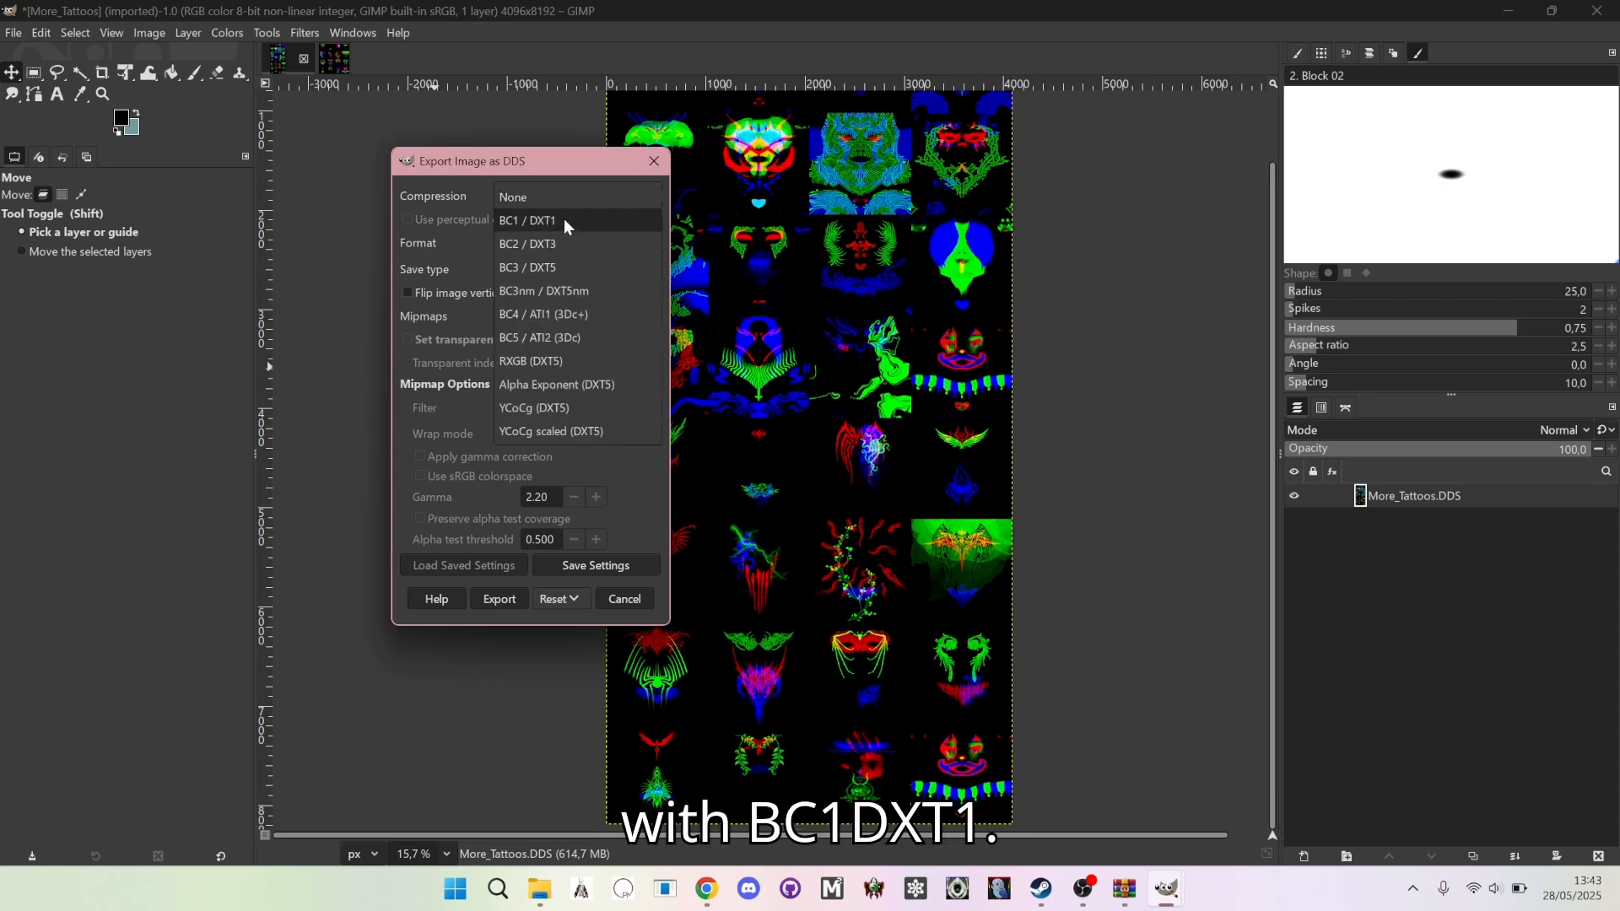
{"action": "left_click", "coordinate": [563, 220]}
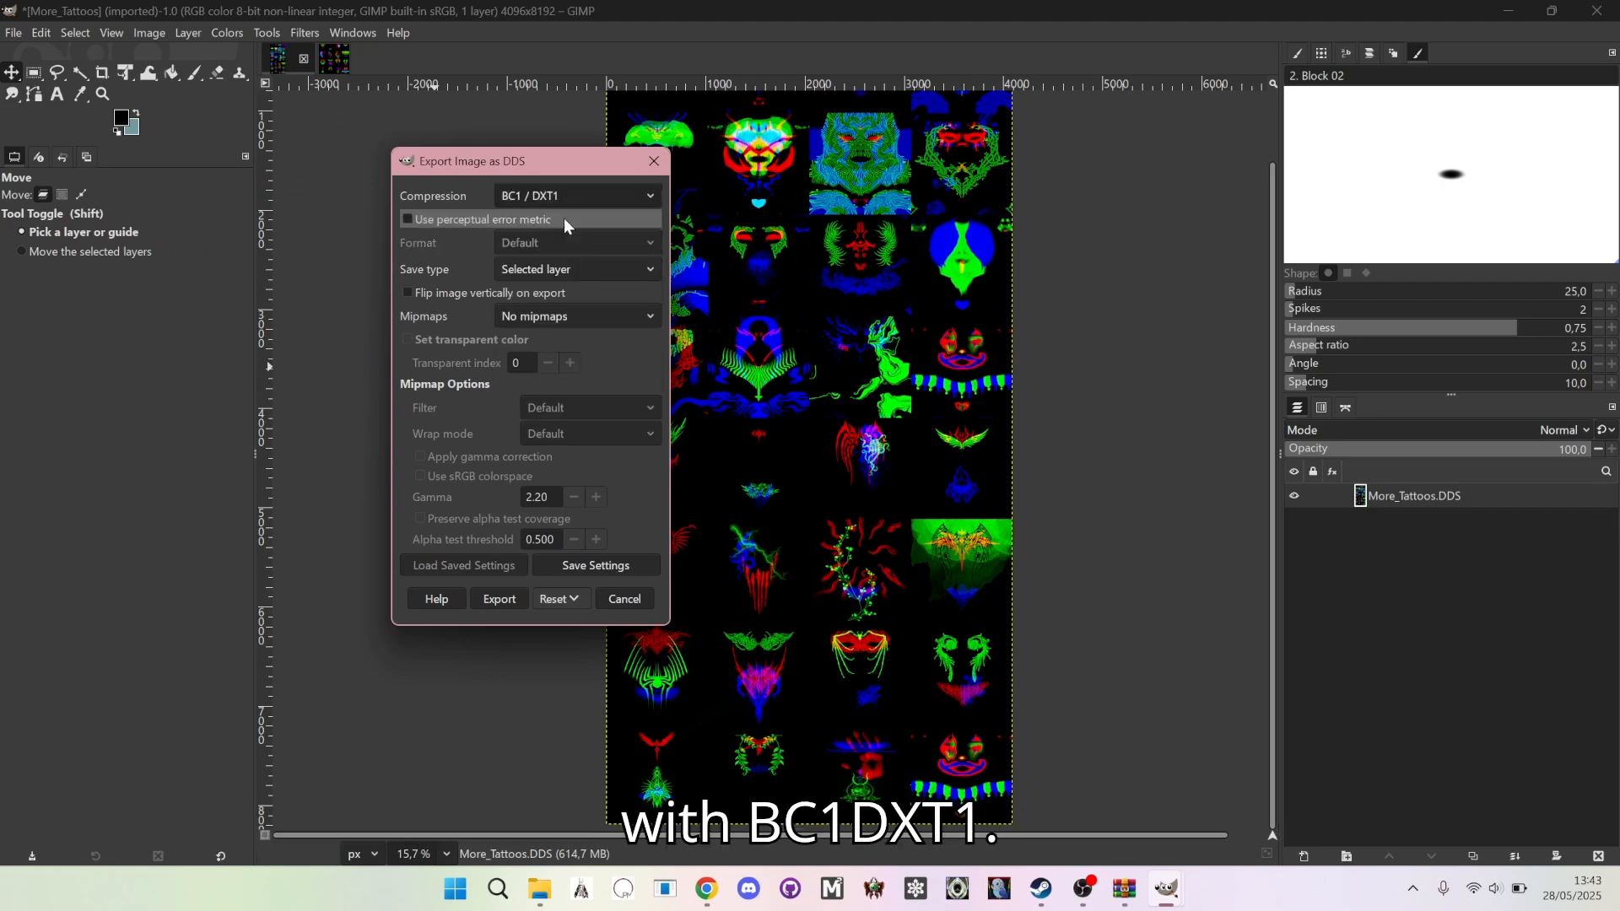
{"action": "left_click", "coordinate": [551, 270]}
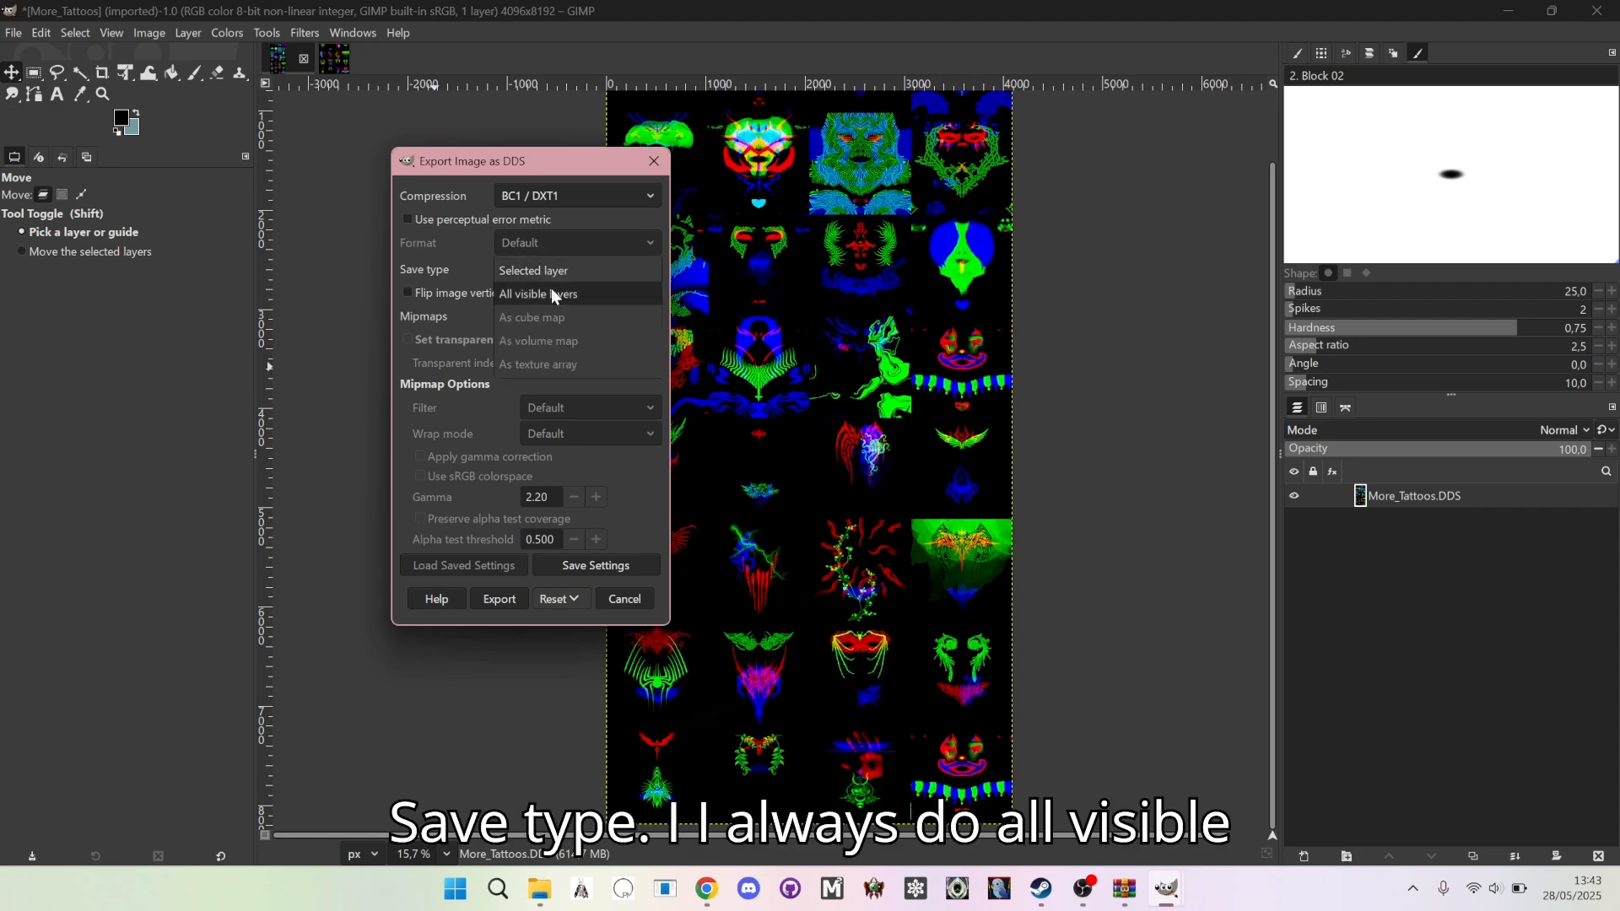
{"action": "left_click", "coordinate": [551, 288]}
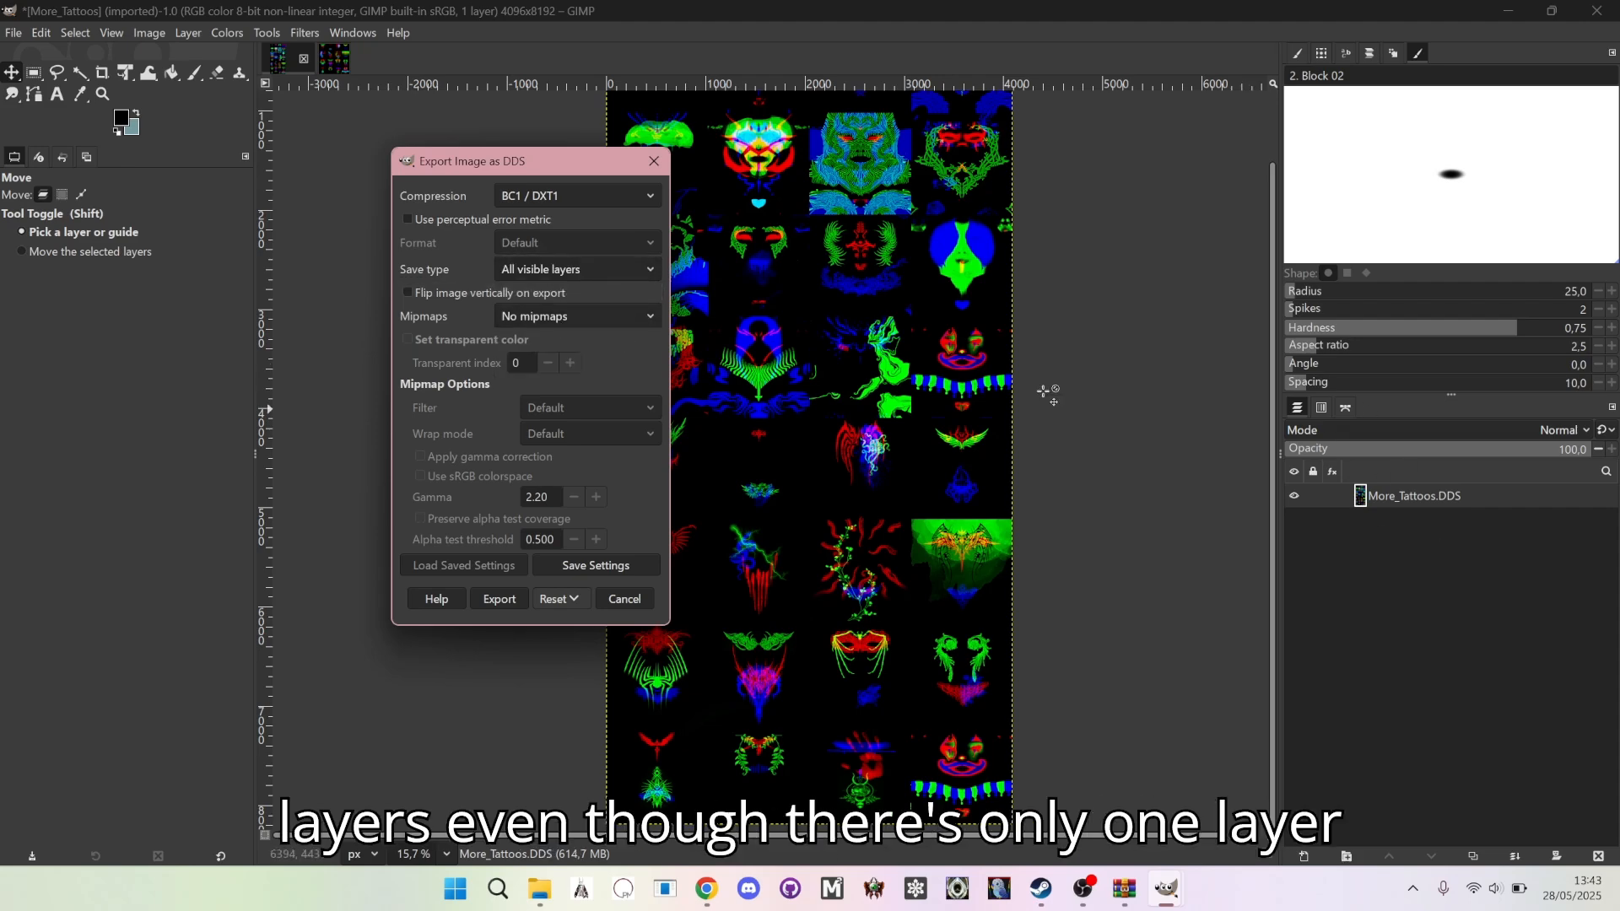
{"action": "left_click", "coordinate": [629, 319]}
{"action": "left_click", "coordinate": [594, 342]}
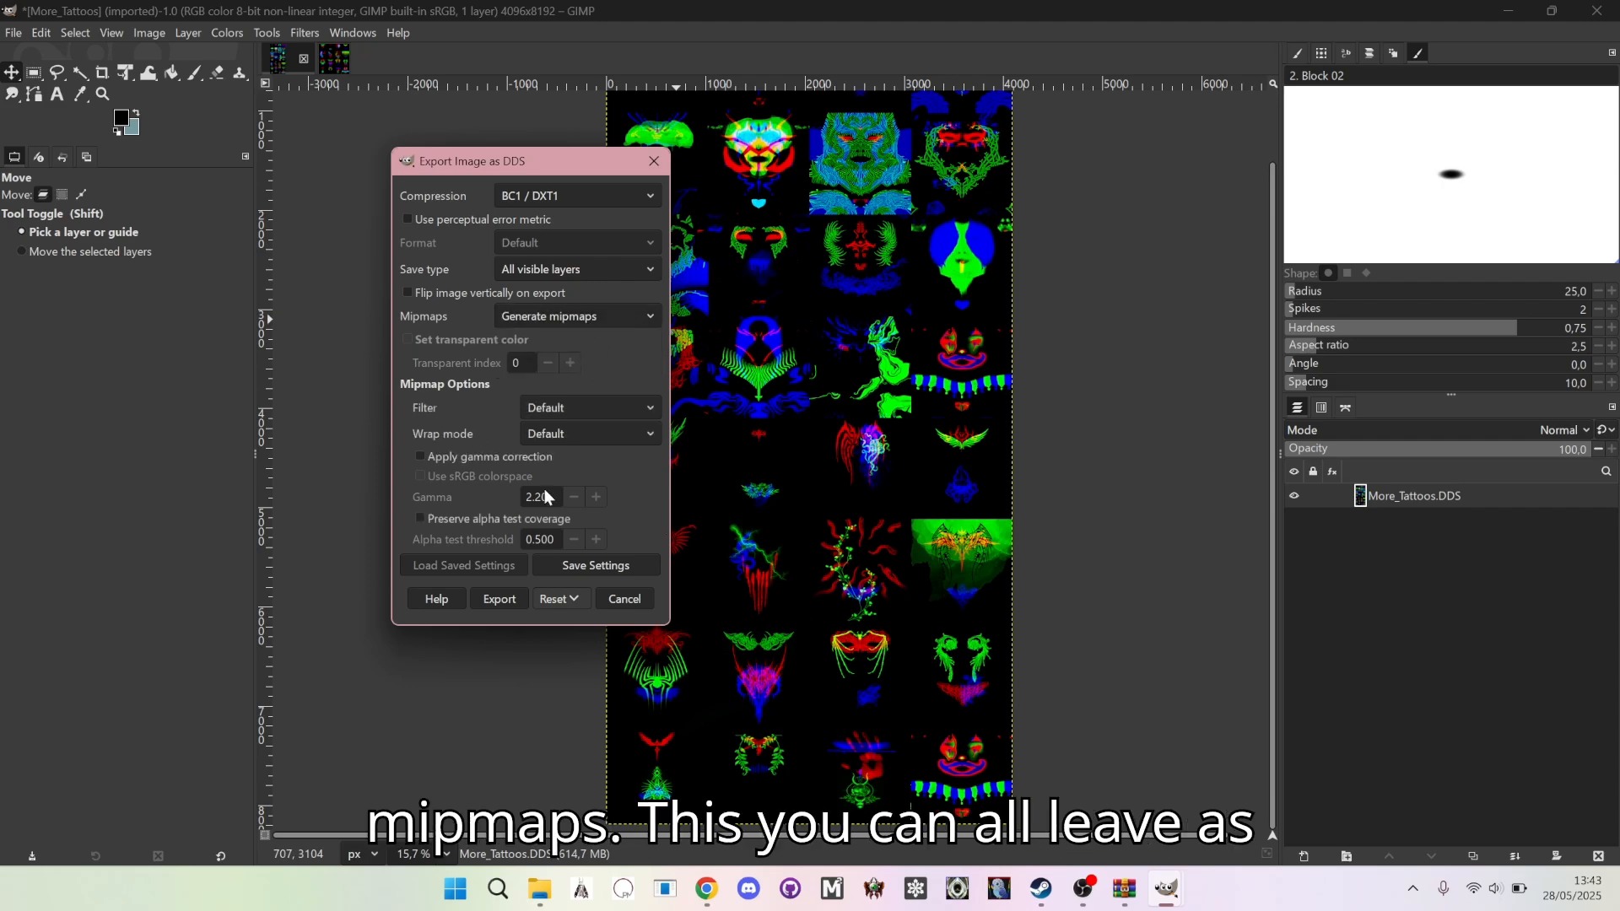
{"action": "left_click", "coordinate": [487, 600]}
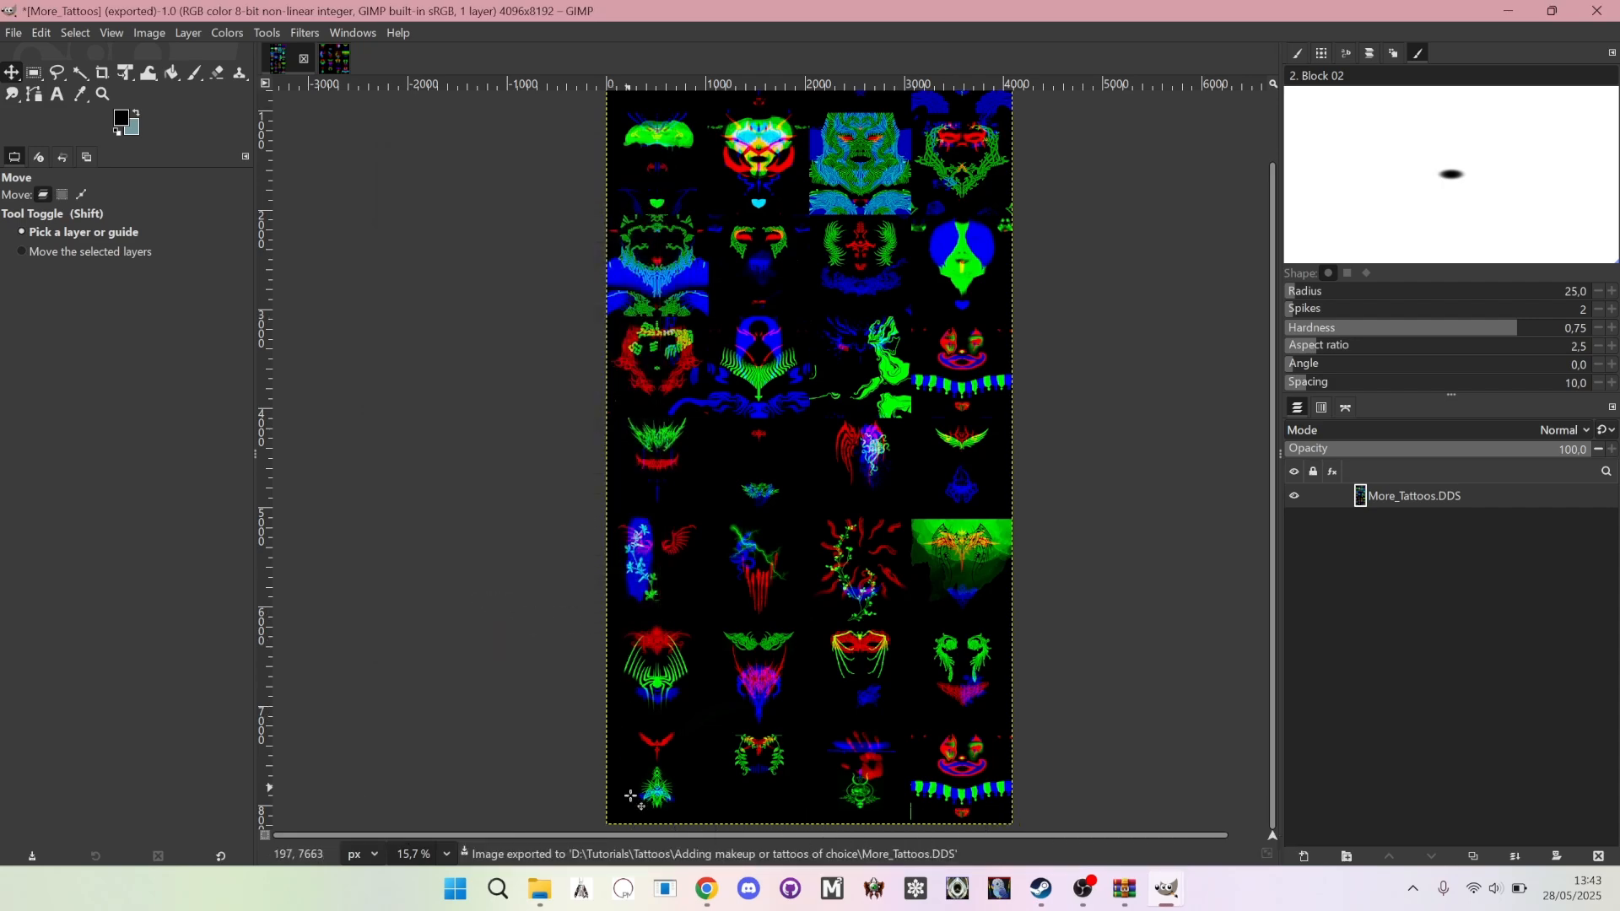
Switch to File Explorer and copy the exported More_Tattoos.DDS from the "Adding makeup or tattoos of choice" folder
{"action": "left_click", "coordinate": [539, 888]}
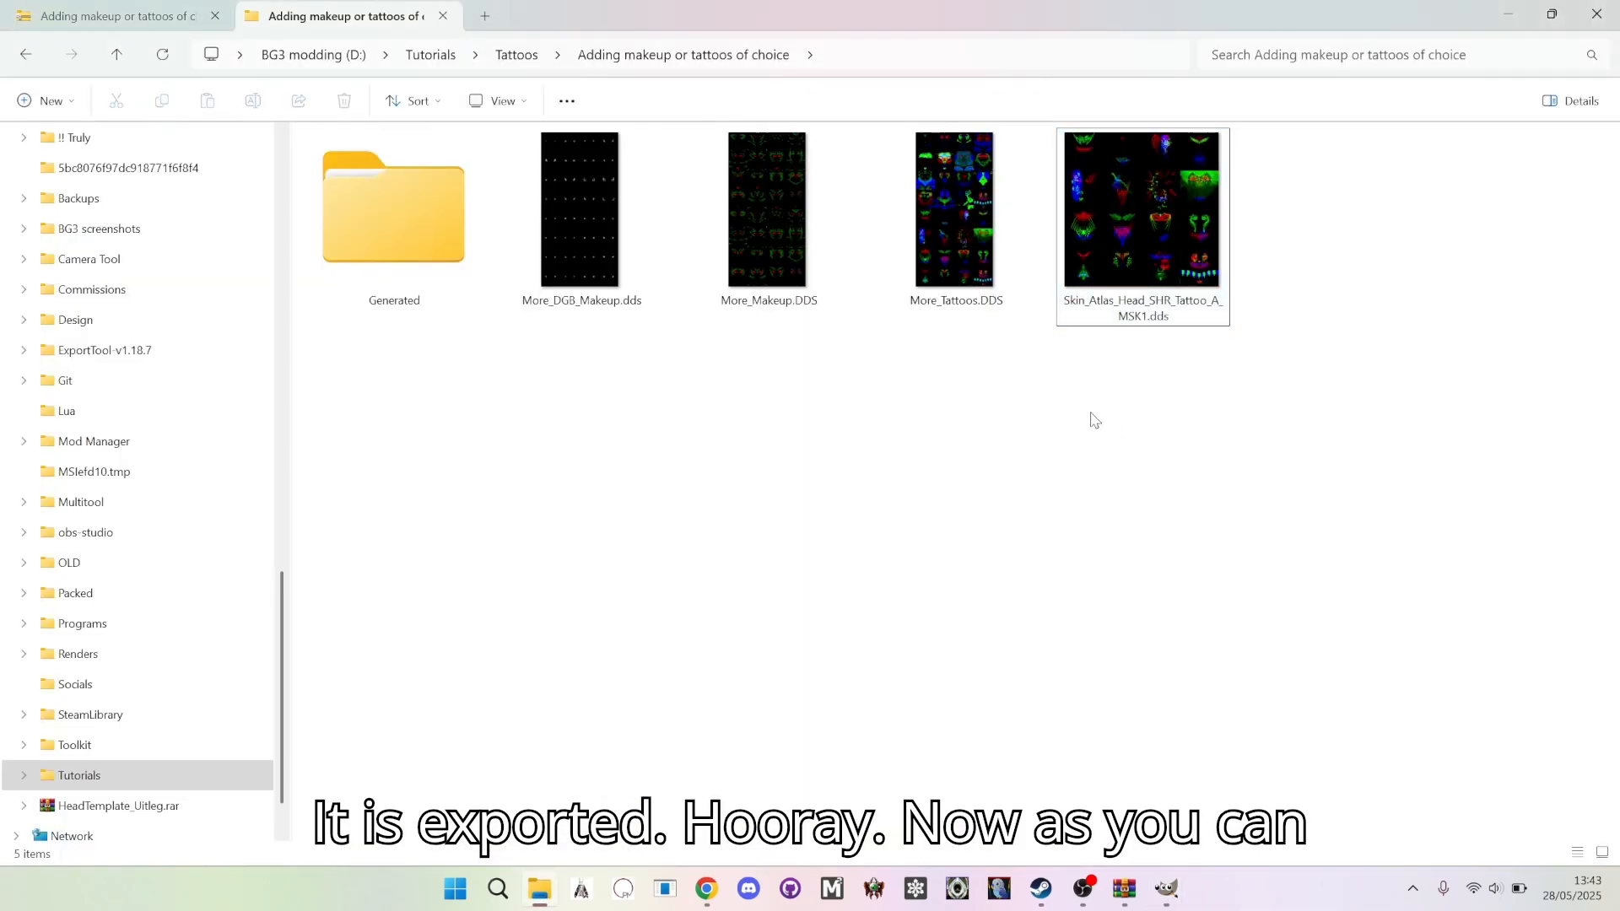
{"action": "mouse_move", "coordinate": [979, 223]}
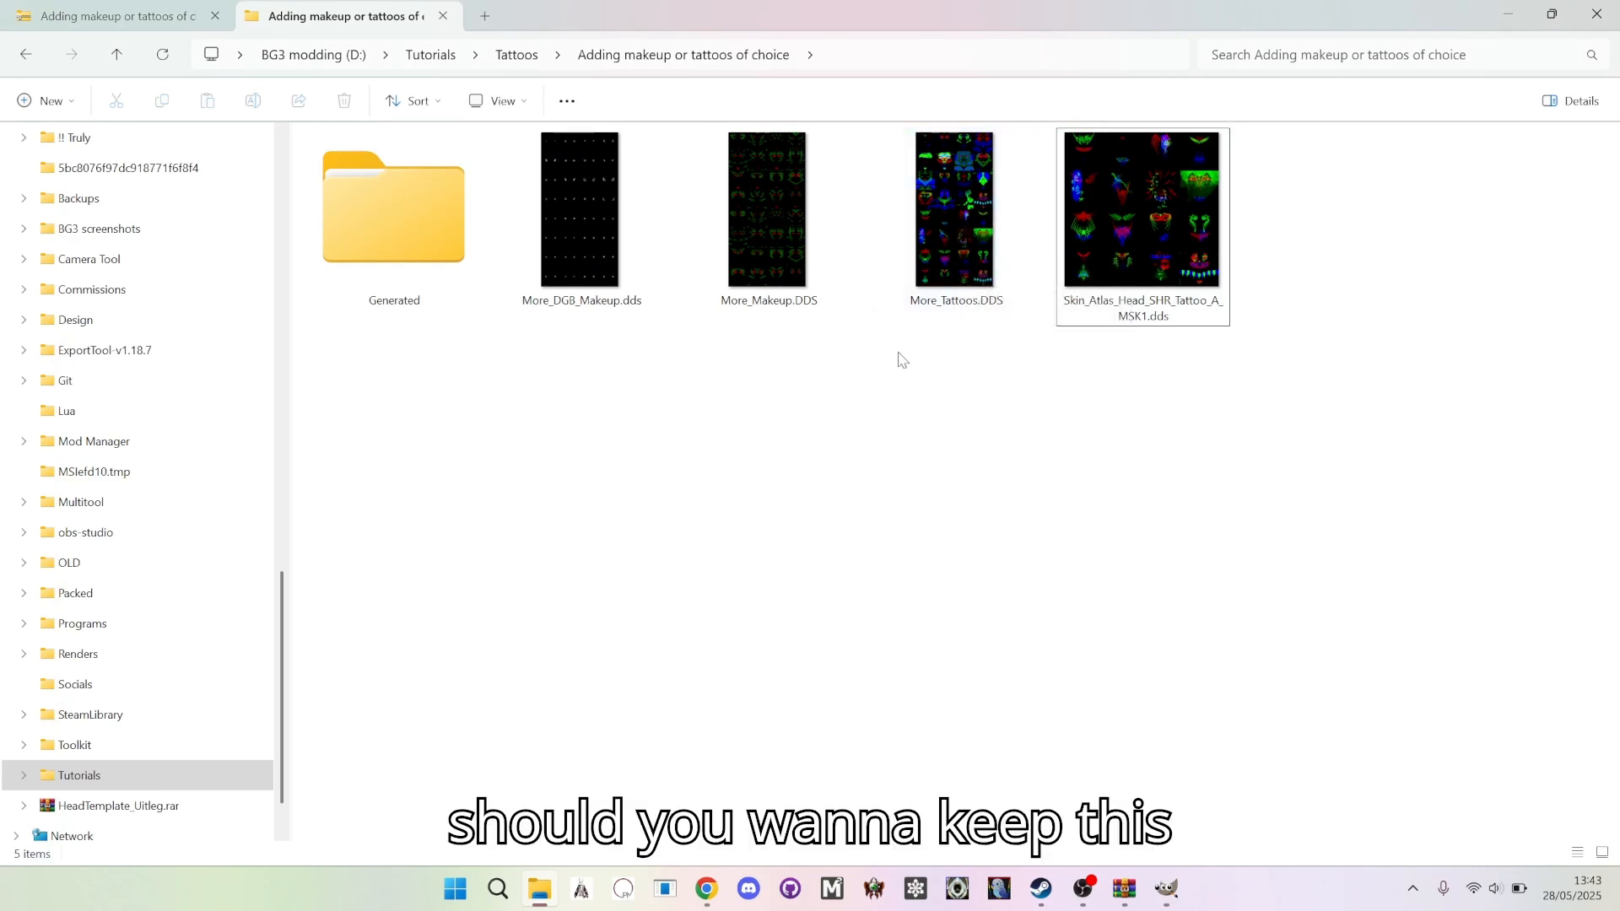
{"action": "mouse_move", "coordinate": [930, 240]}
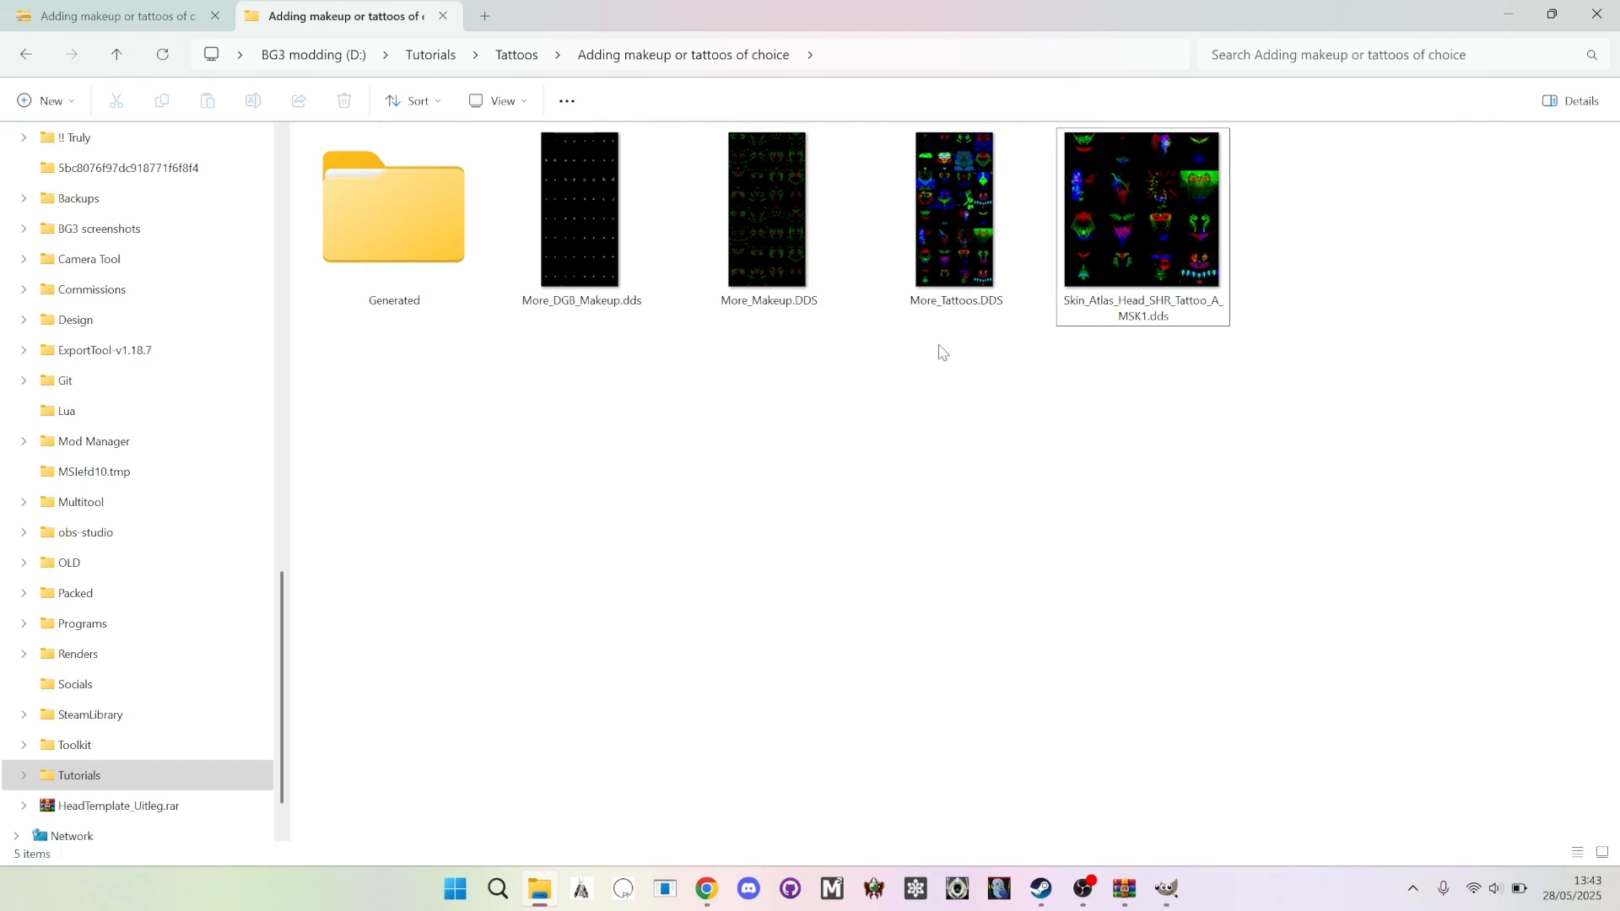
{"action": "left_click", "coordinate": [925, 239]}
{"action": "right_click", "coordinate": [941, 191]}
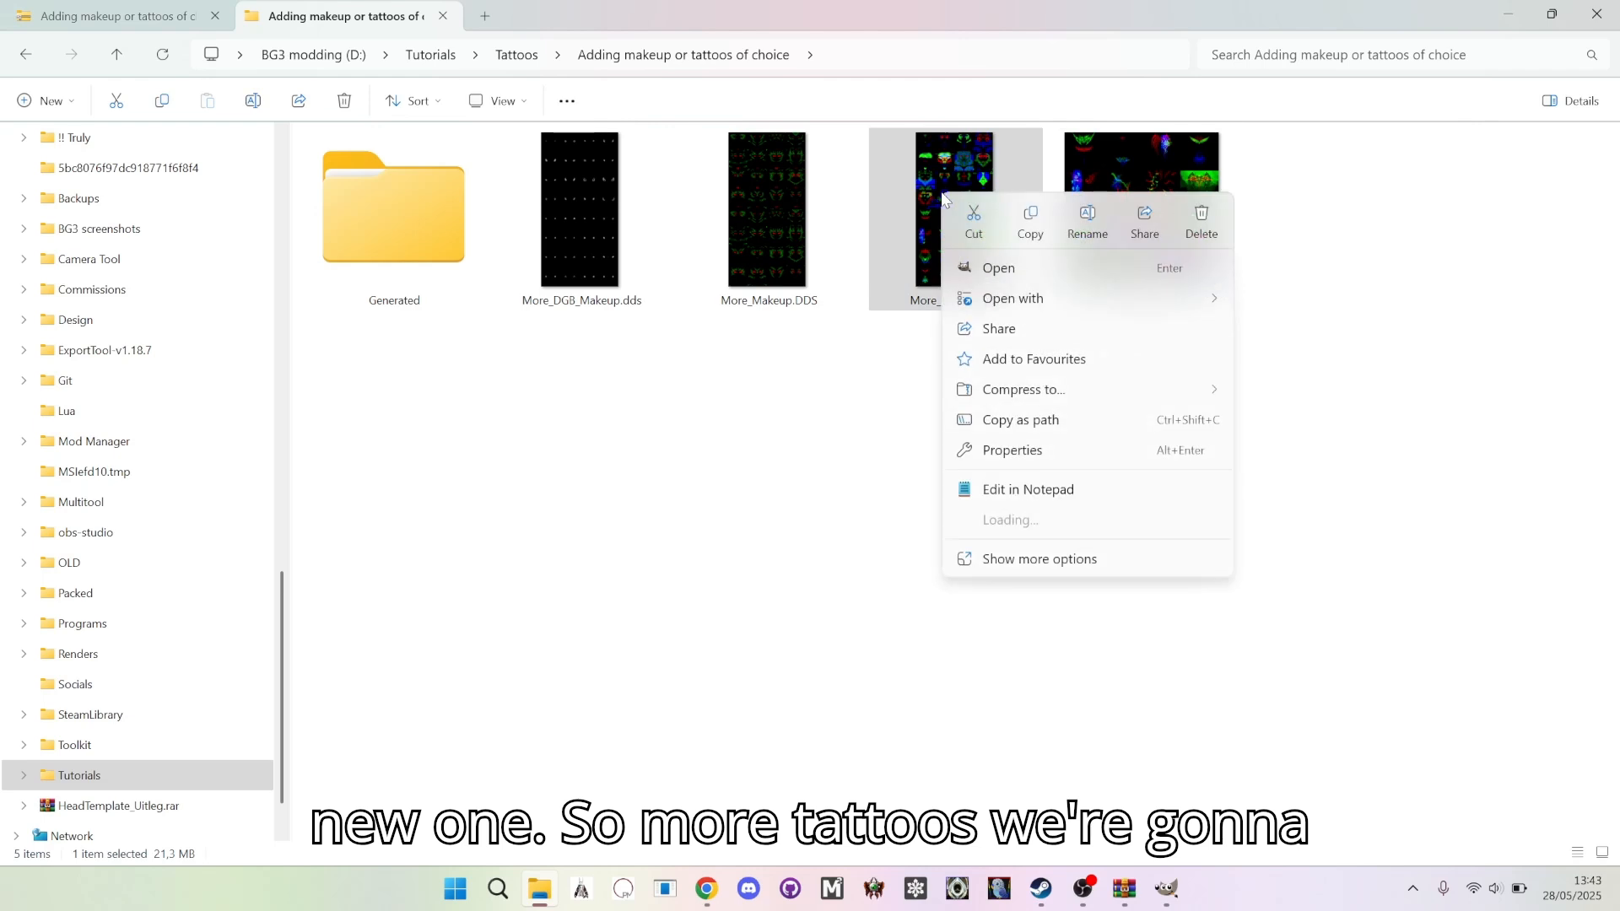
{"action": "left_click", "coordinate": [1013, 240]}
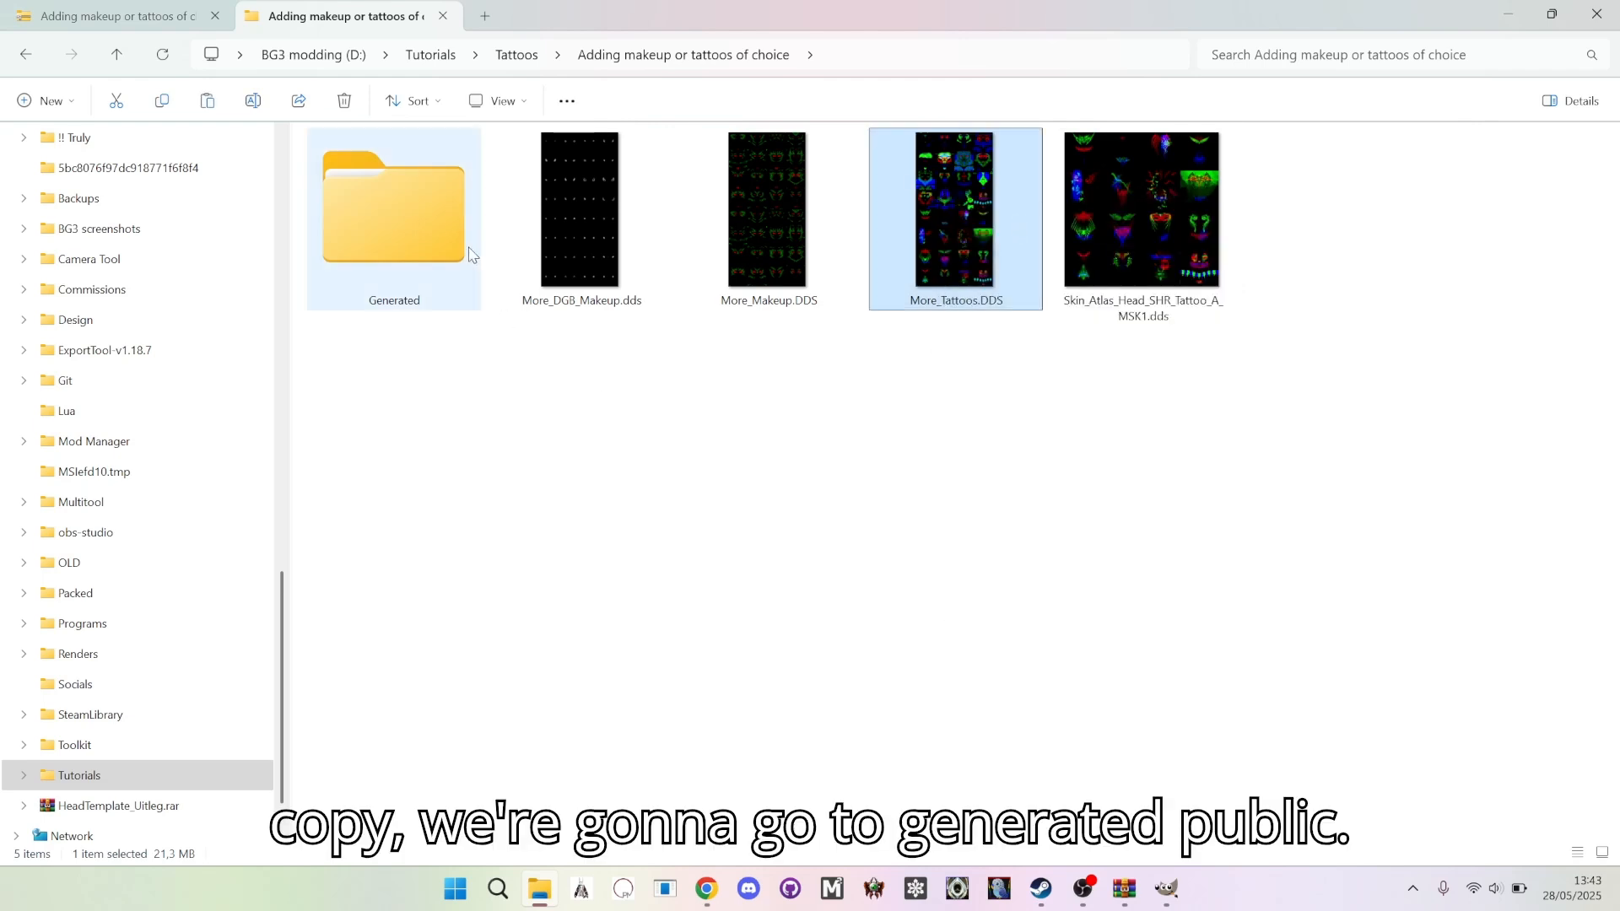
Paste the copied More_Tattoos.DDS into the MakeupTattoosScars folder inside Generated > Public
{"action": "double_click", "coordinate": [424, 216]}
{"action": "double_click", "coordinate": [386, 167]}
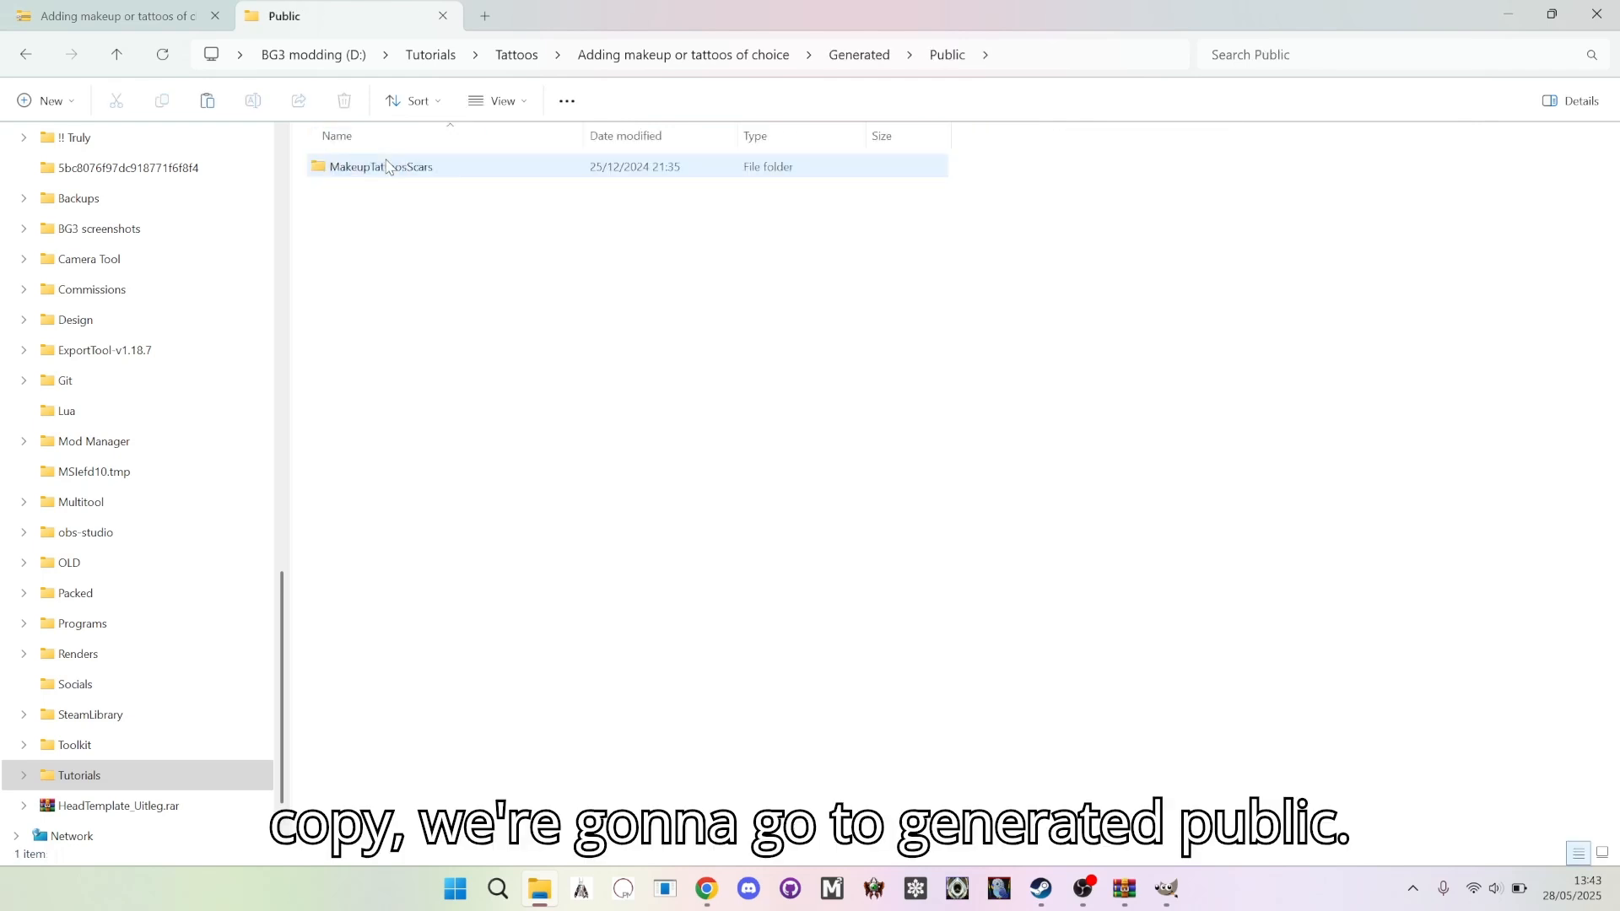
{"action": "double_click", "coordinate": [384, 168]}
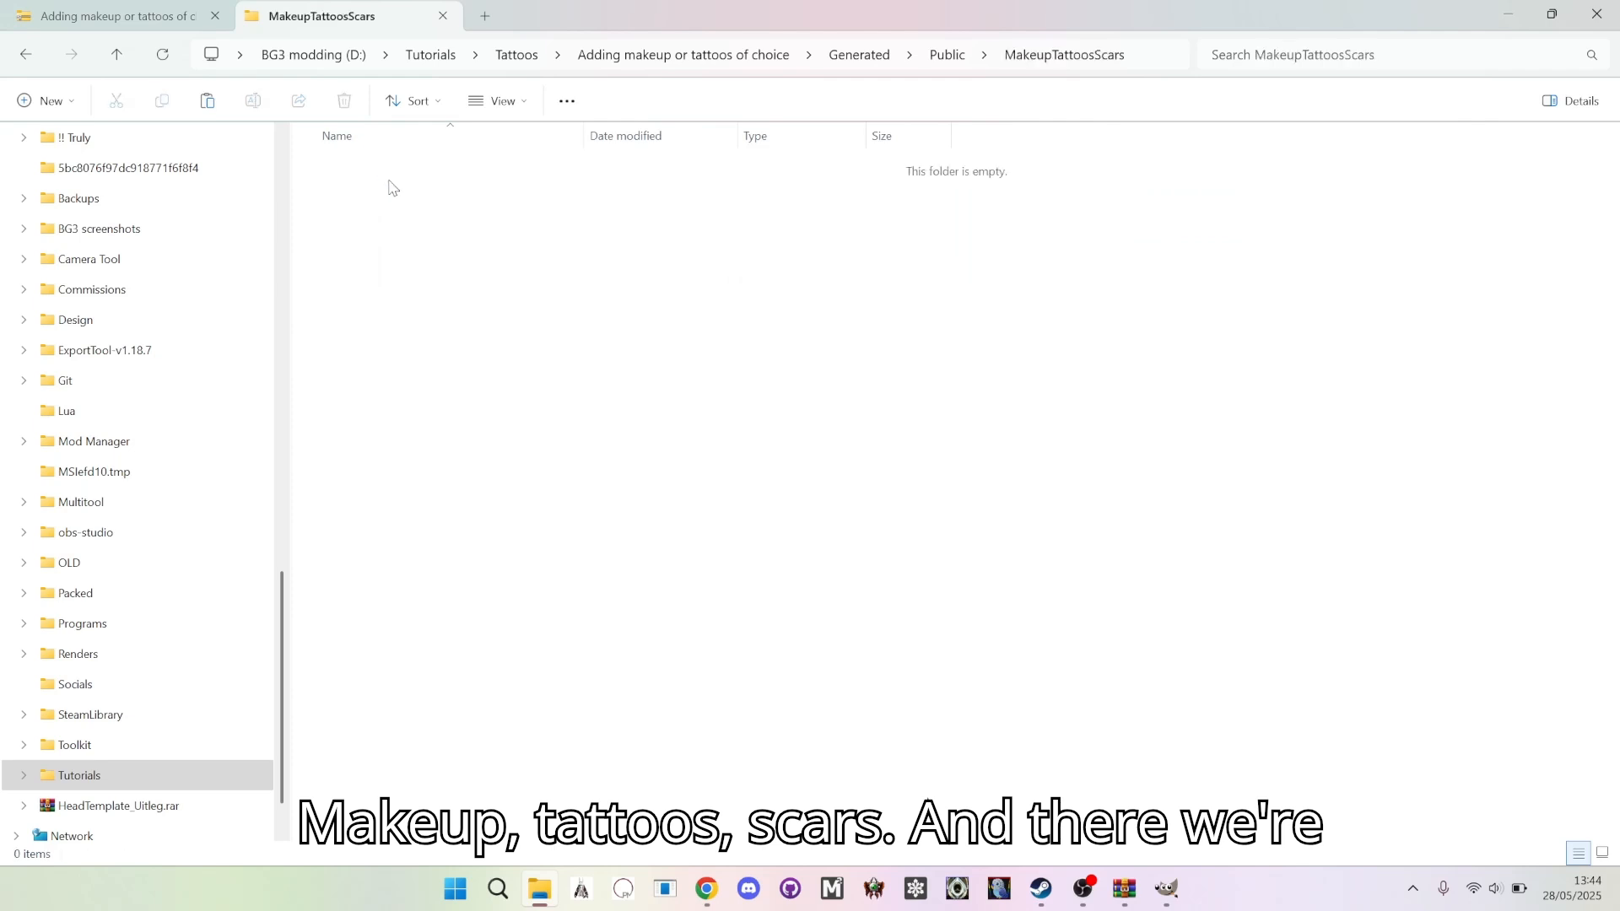
{"action": "right_click", "coordinate": [544, 300]}
{"action": "left_click", "coordinate": [576, 329]}
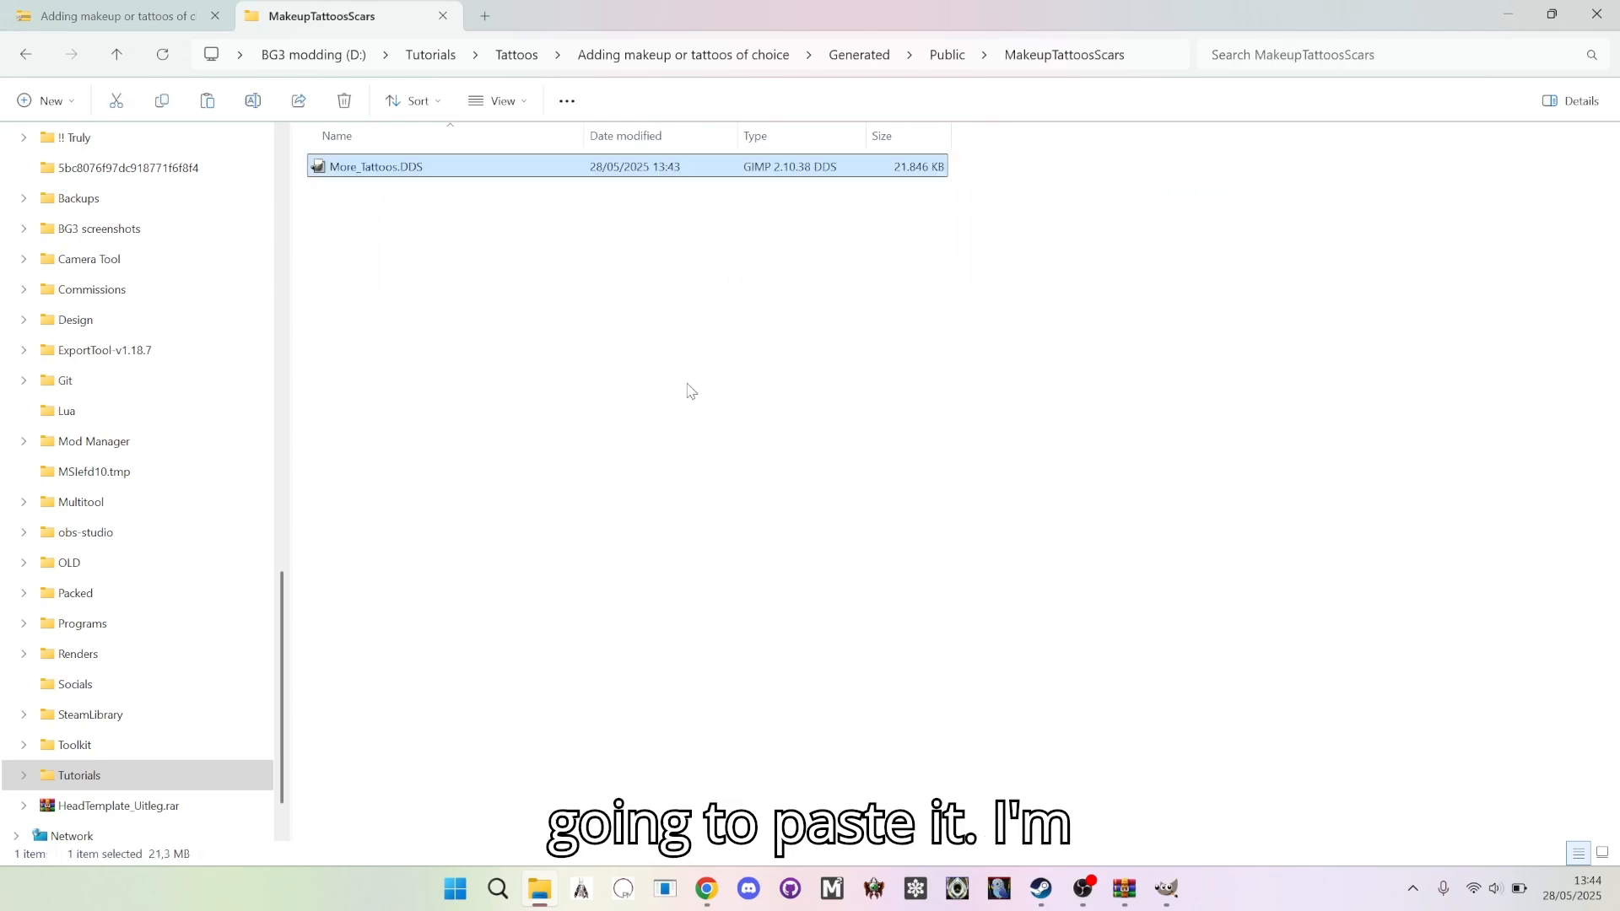
Show the MakeupTattoosScars folder contents as extra large icons to preview the new tattoo atlas
{"action": "left_click", "coordinate": [538, 315]}
{"action": "right_click", "coordinate": [540, 317]}
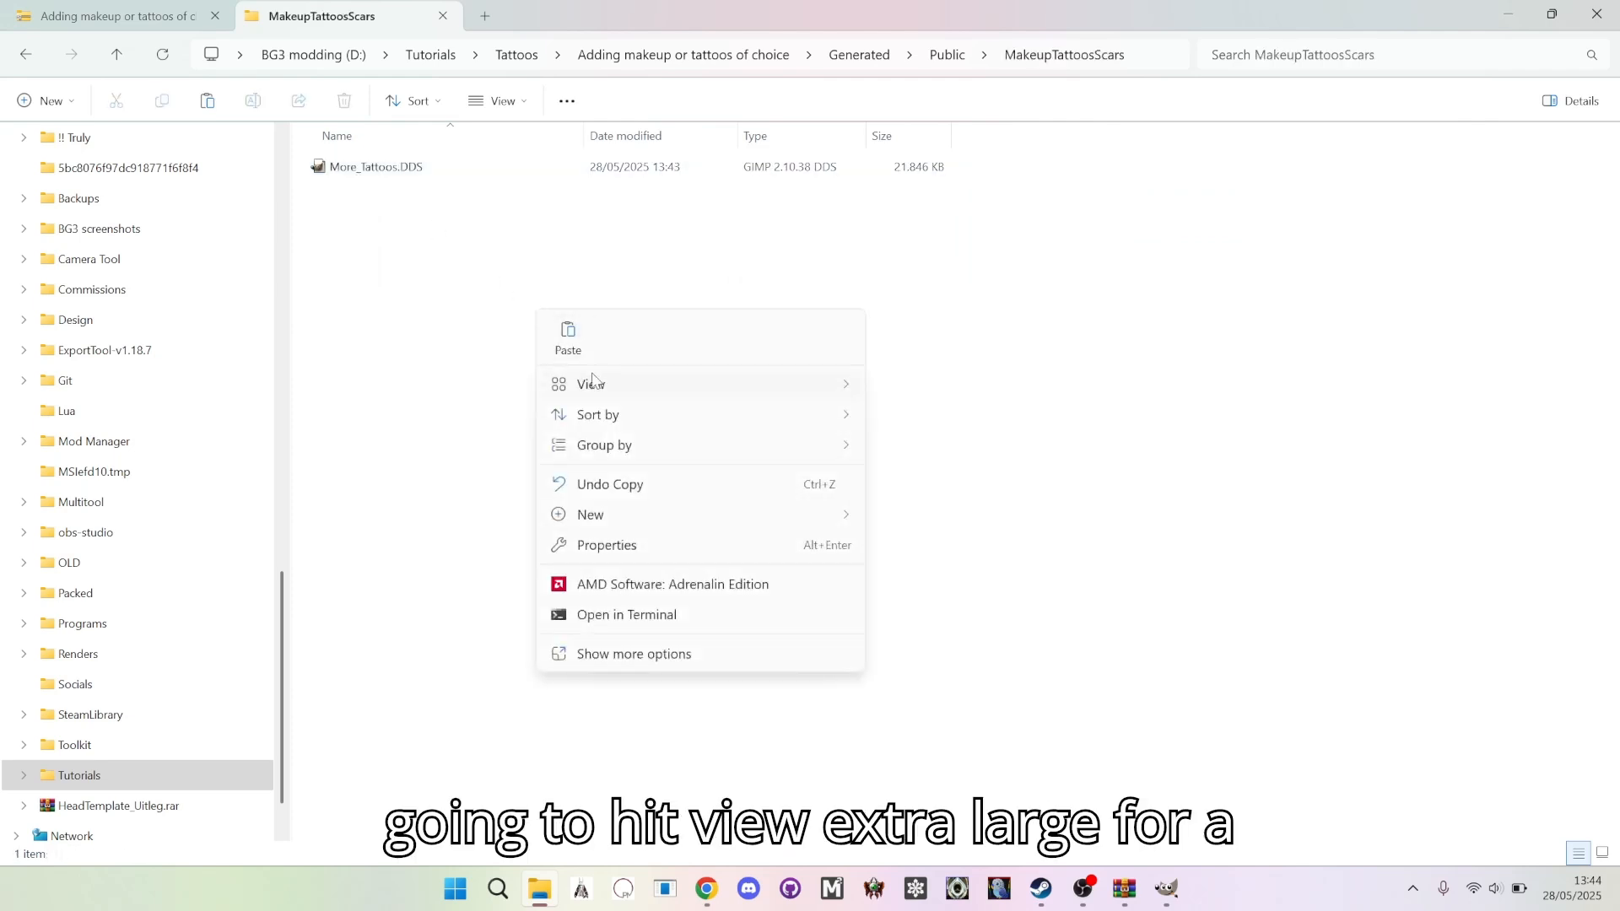
{"action": "mouse_move", "coordinate": [687, 389]}
{"action": "left_click", "coordinate": [932, 374]}
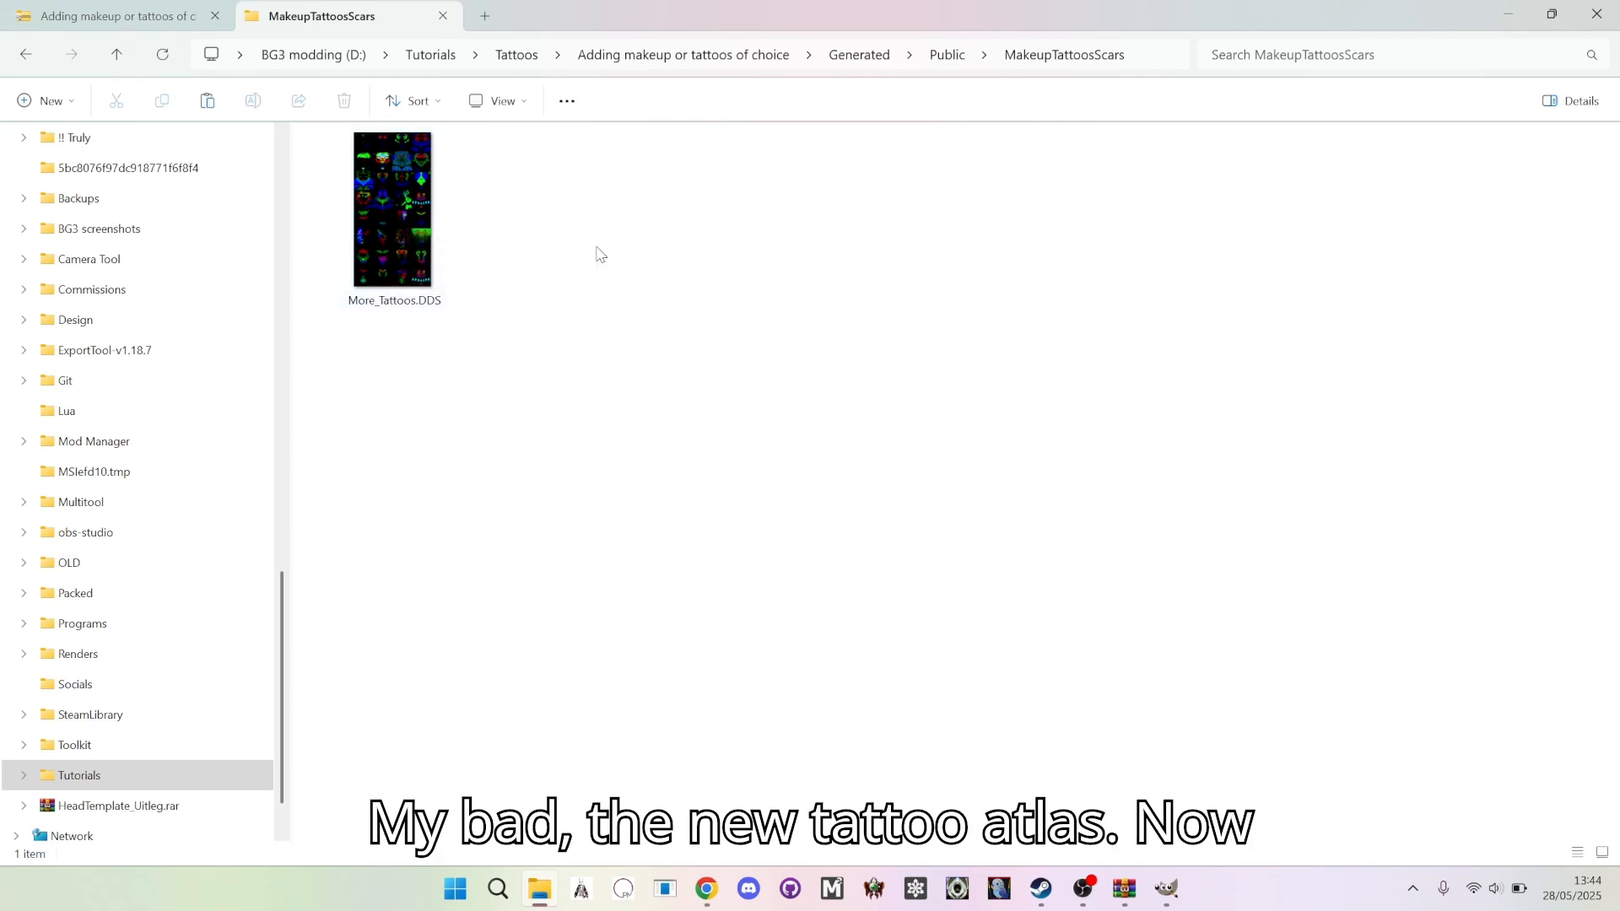
Return to the "Adding makeup or tattoos of choice" folder and copy its Generated folder
{"action": "left_click", "coordinate": [730, 57]}
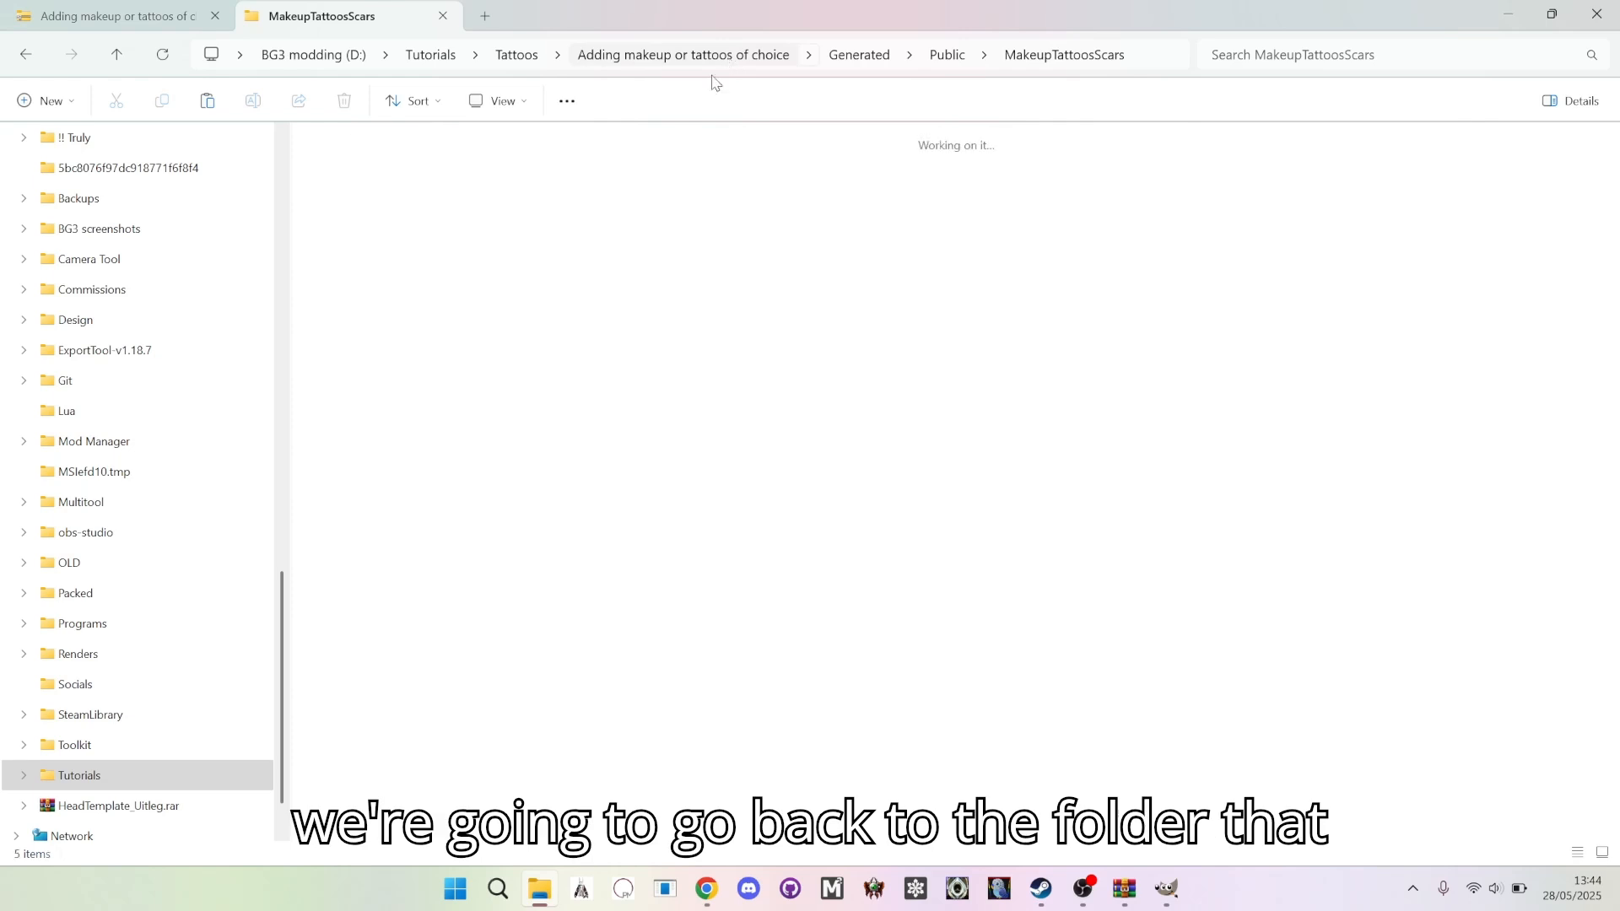
{"action": "left_click", "coordinate": [865, 394]}
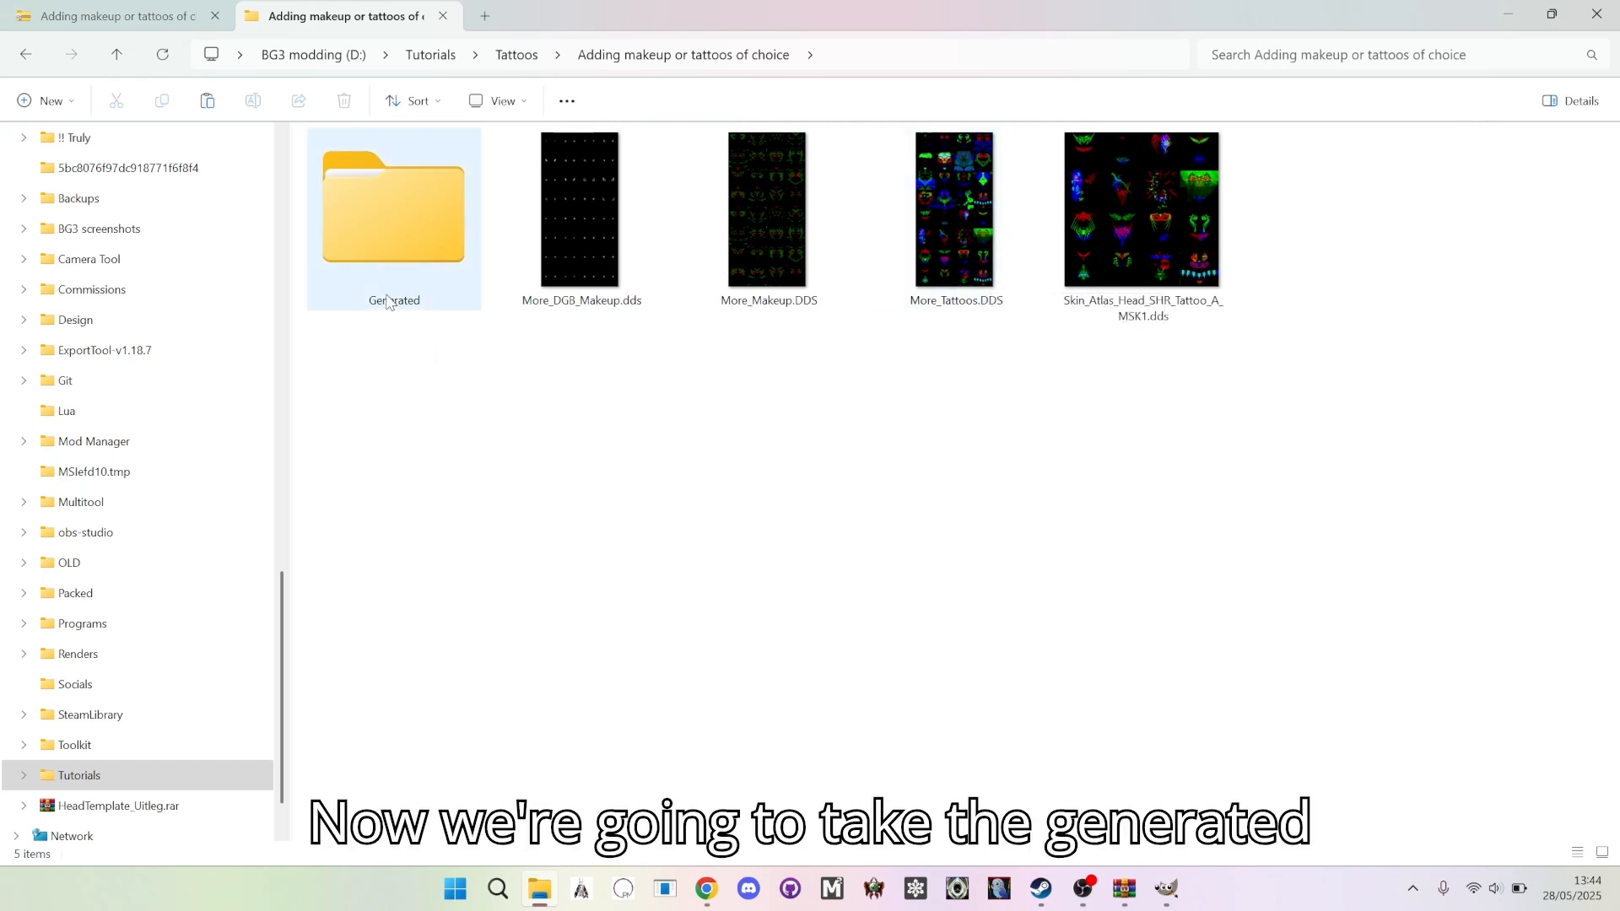
{"action": "left_click", "coordinate": [384, 258]}
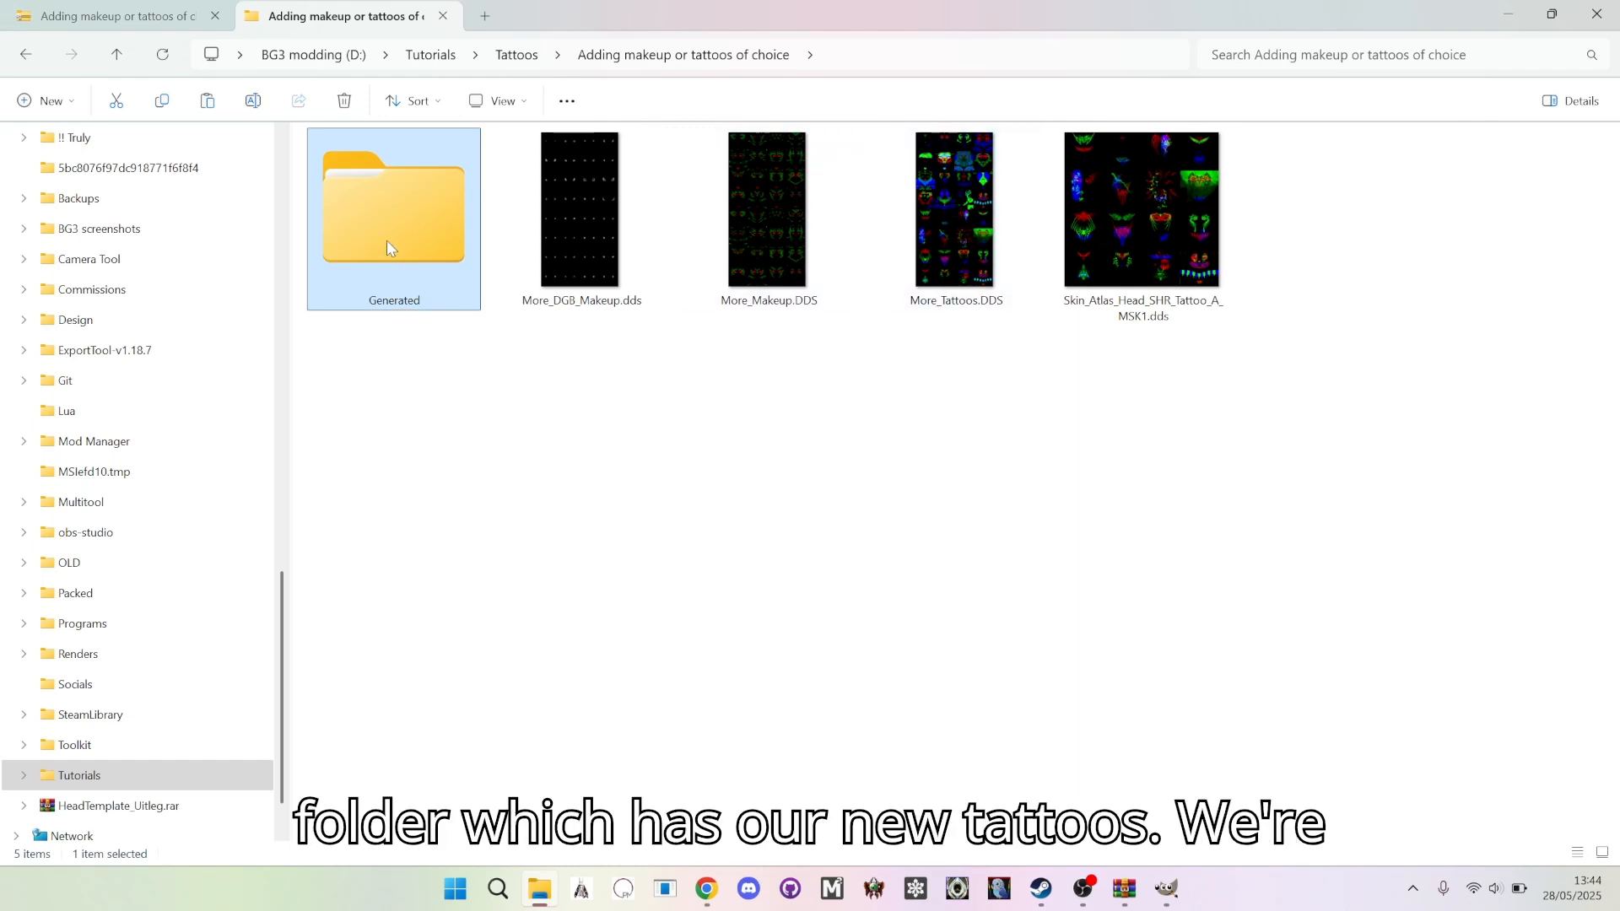
{"action": "right_click", "coordinate": [386, 243]}
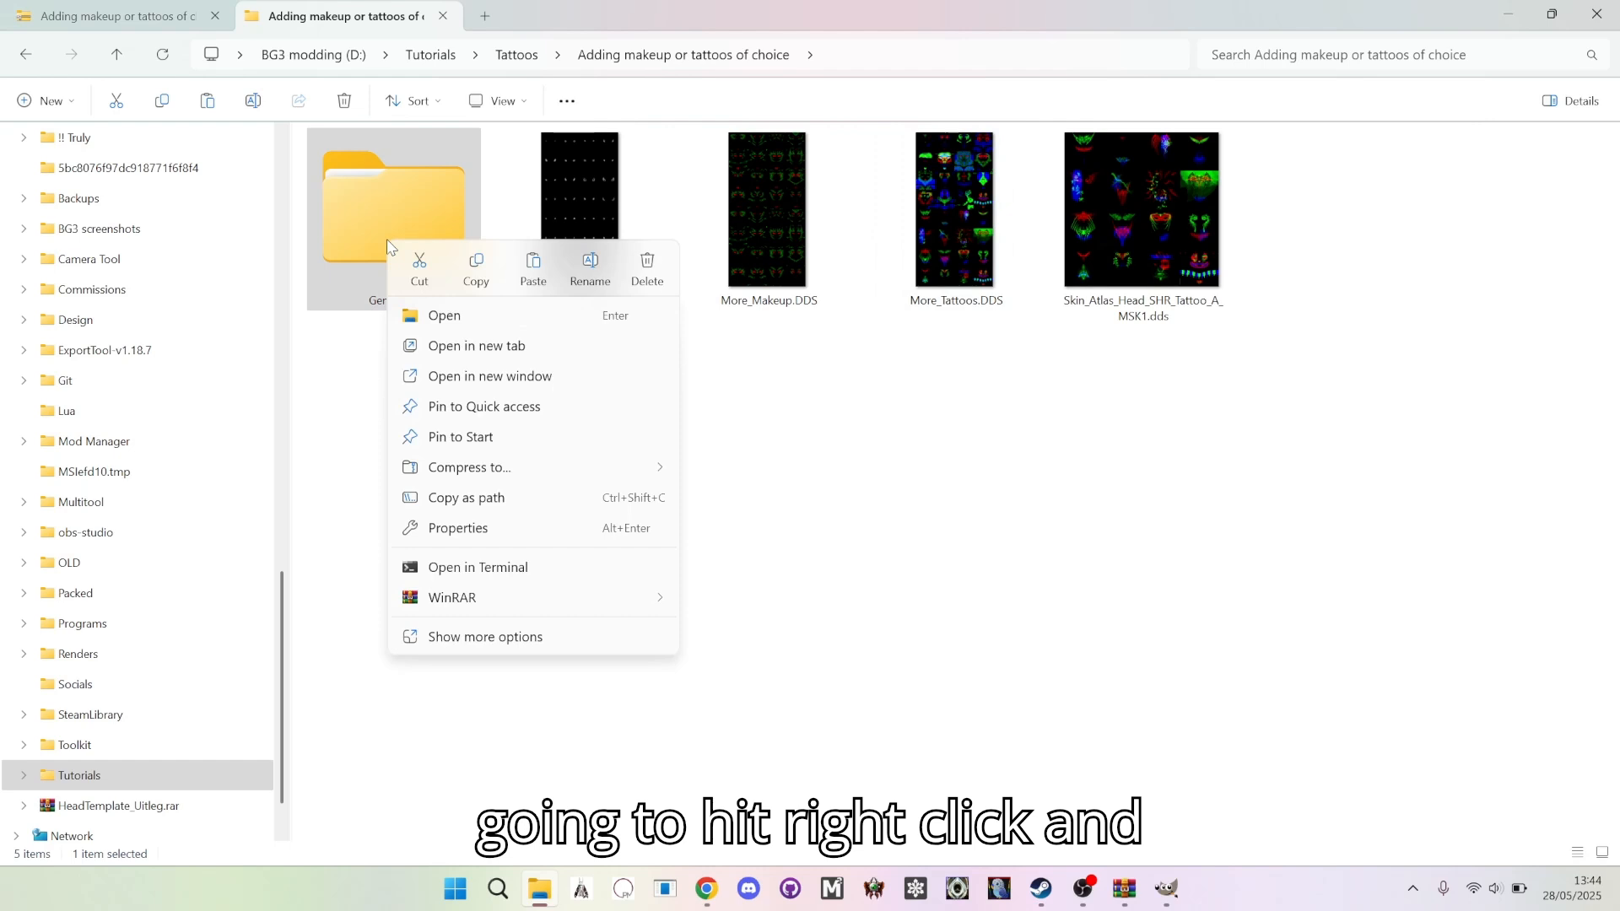
{"action": "left_click", "coordinate": [474, 265]}
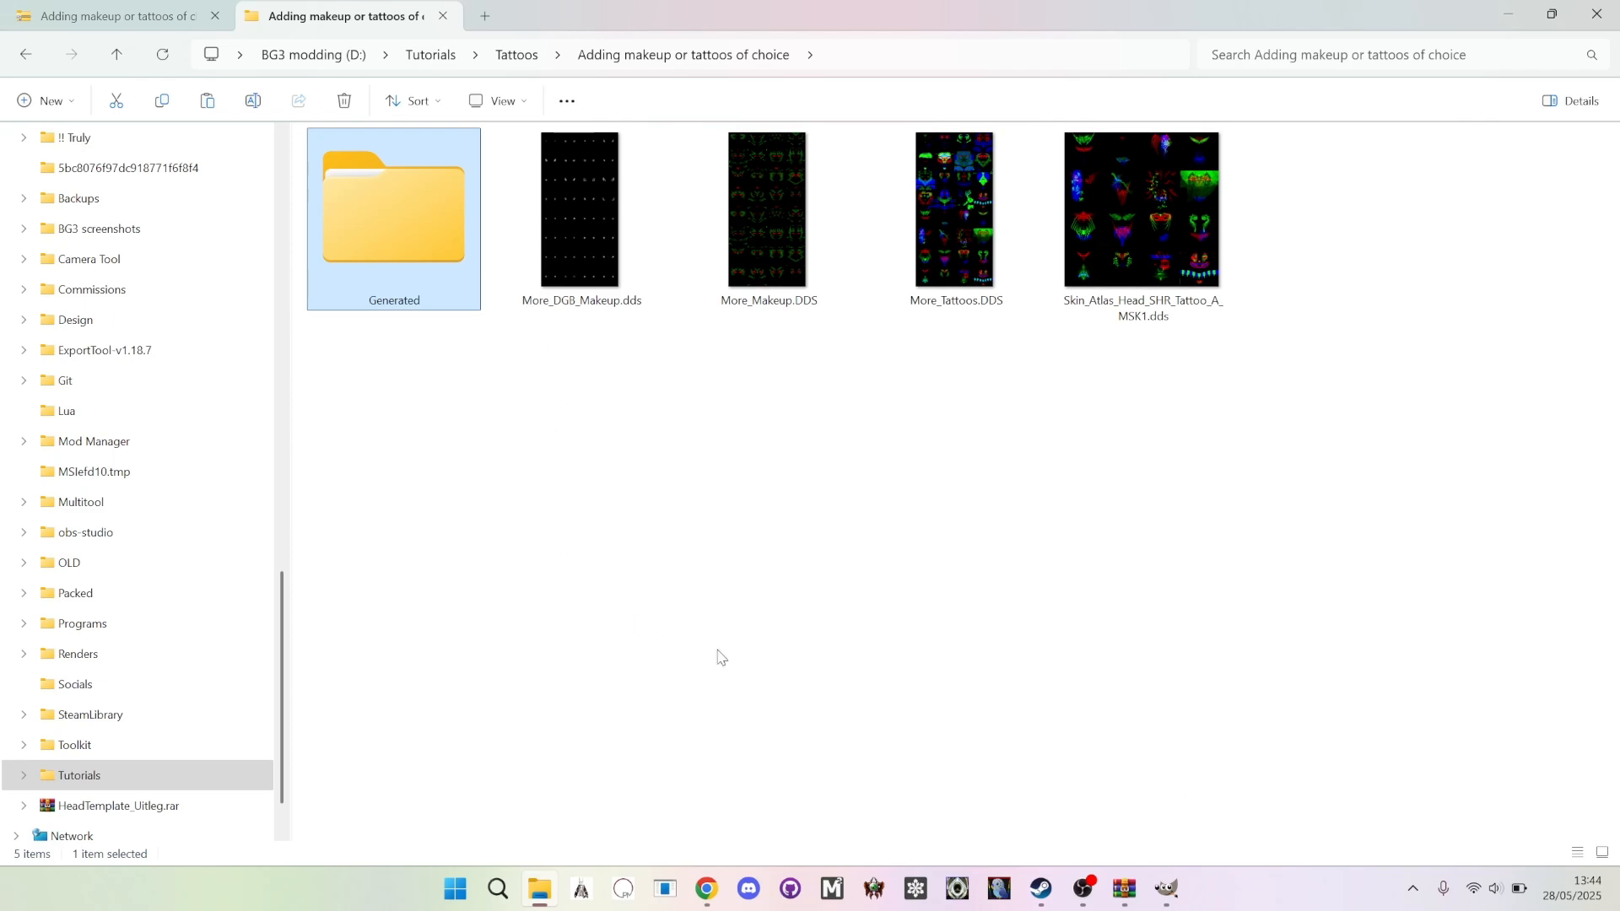
Switch to Steam, browse the local files of Baldur's Gate 3 and open the game's Data folder
{"action": "left_click", "coordinate": [1039, 887]}
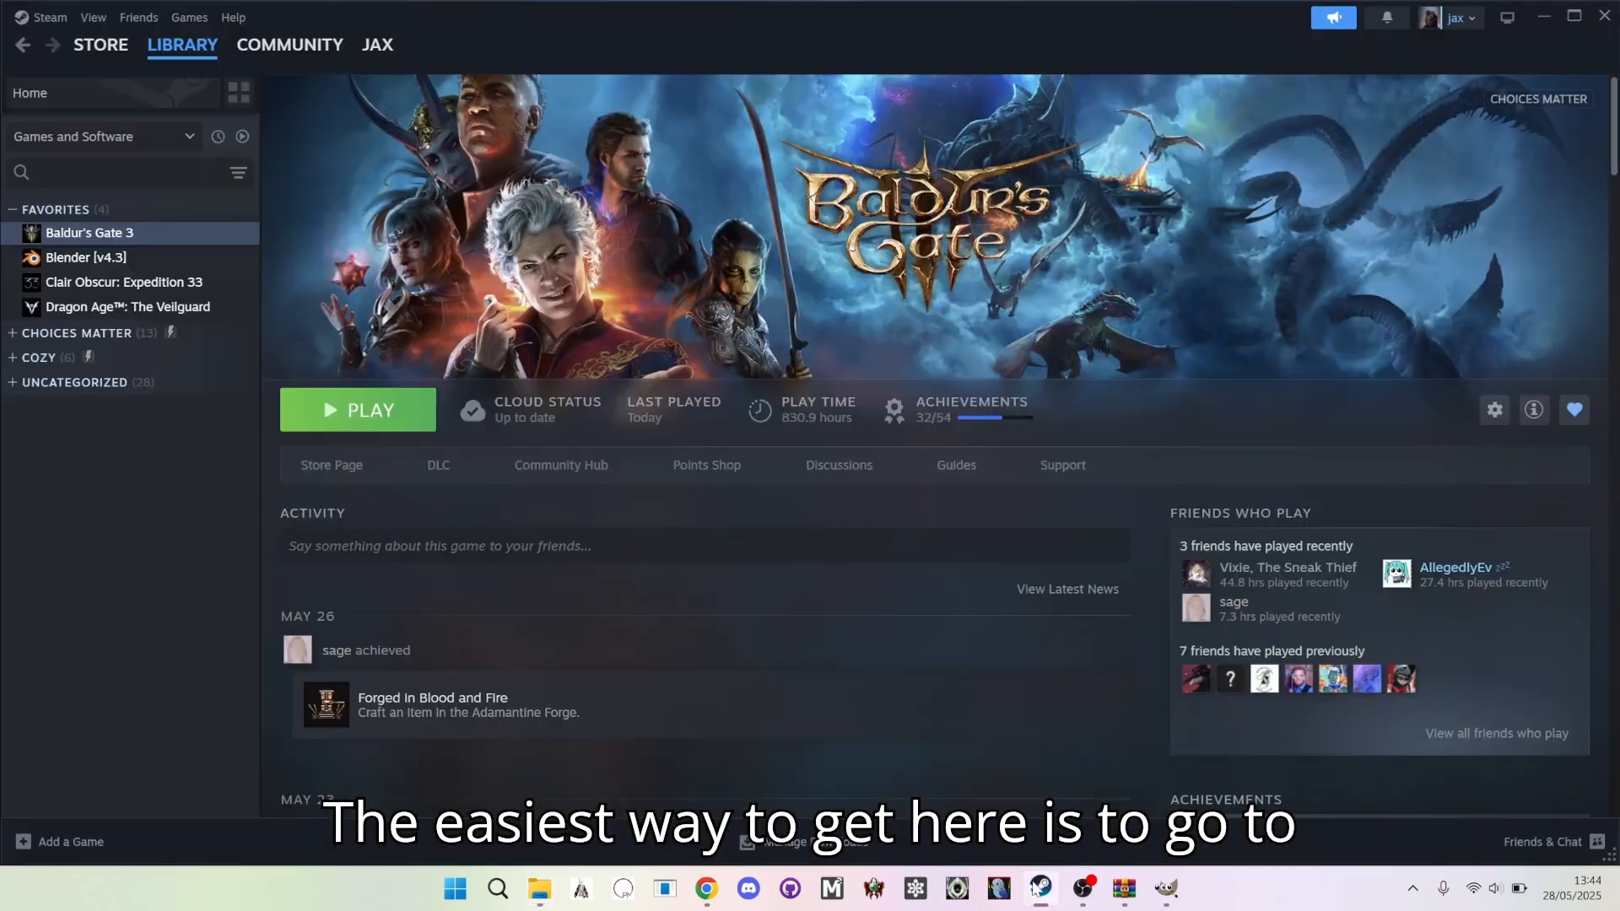
{"action": "right_click", "coordinate": [155, 236]}
{"action": "mouse_move", "coordinate": [192, 376]}
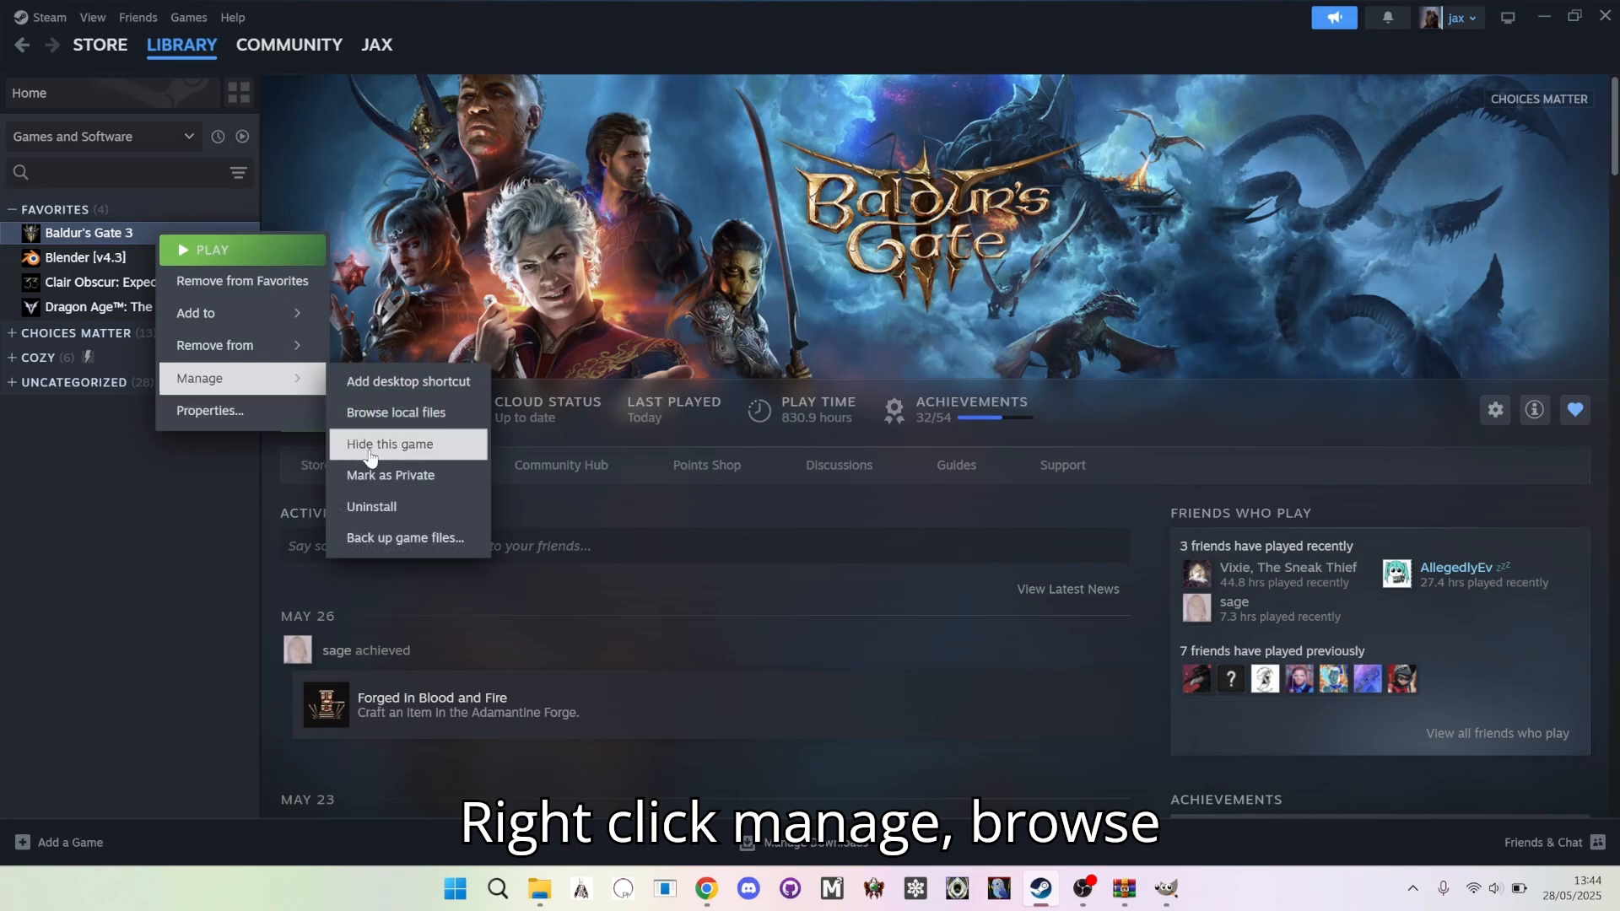
{"action": "left_click", "coordinate": [376, 413]}
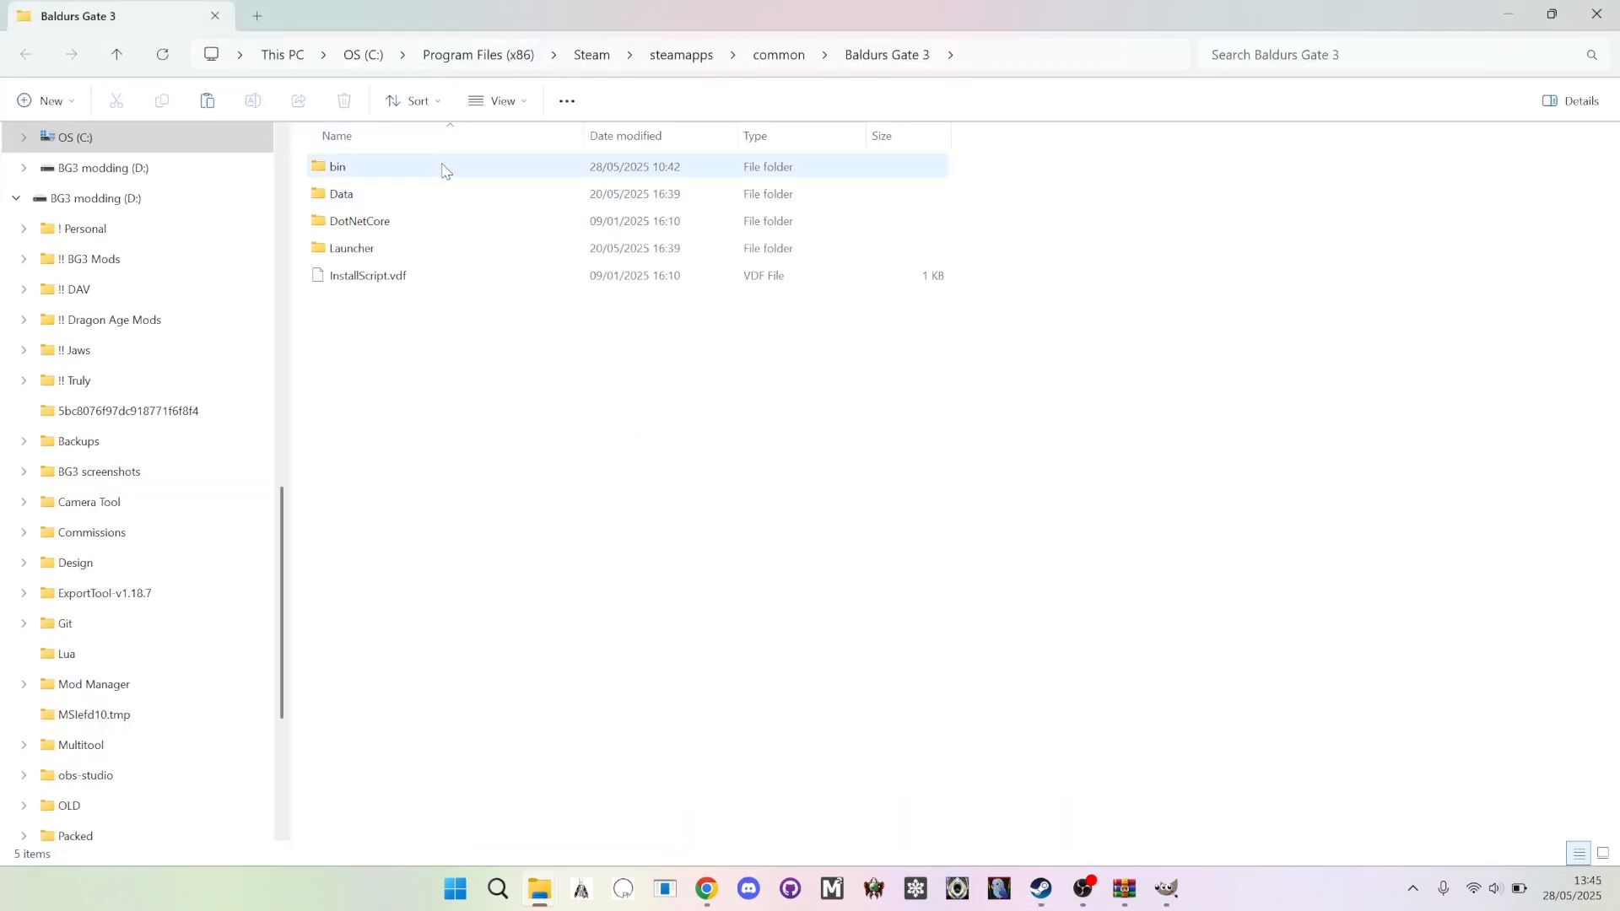
{"action": "double_click", "coordinate": [343, 196]}
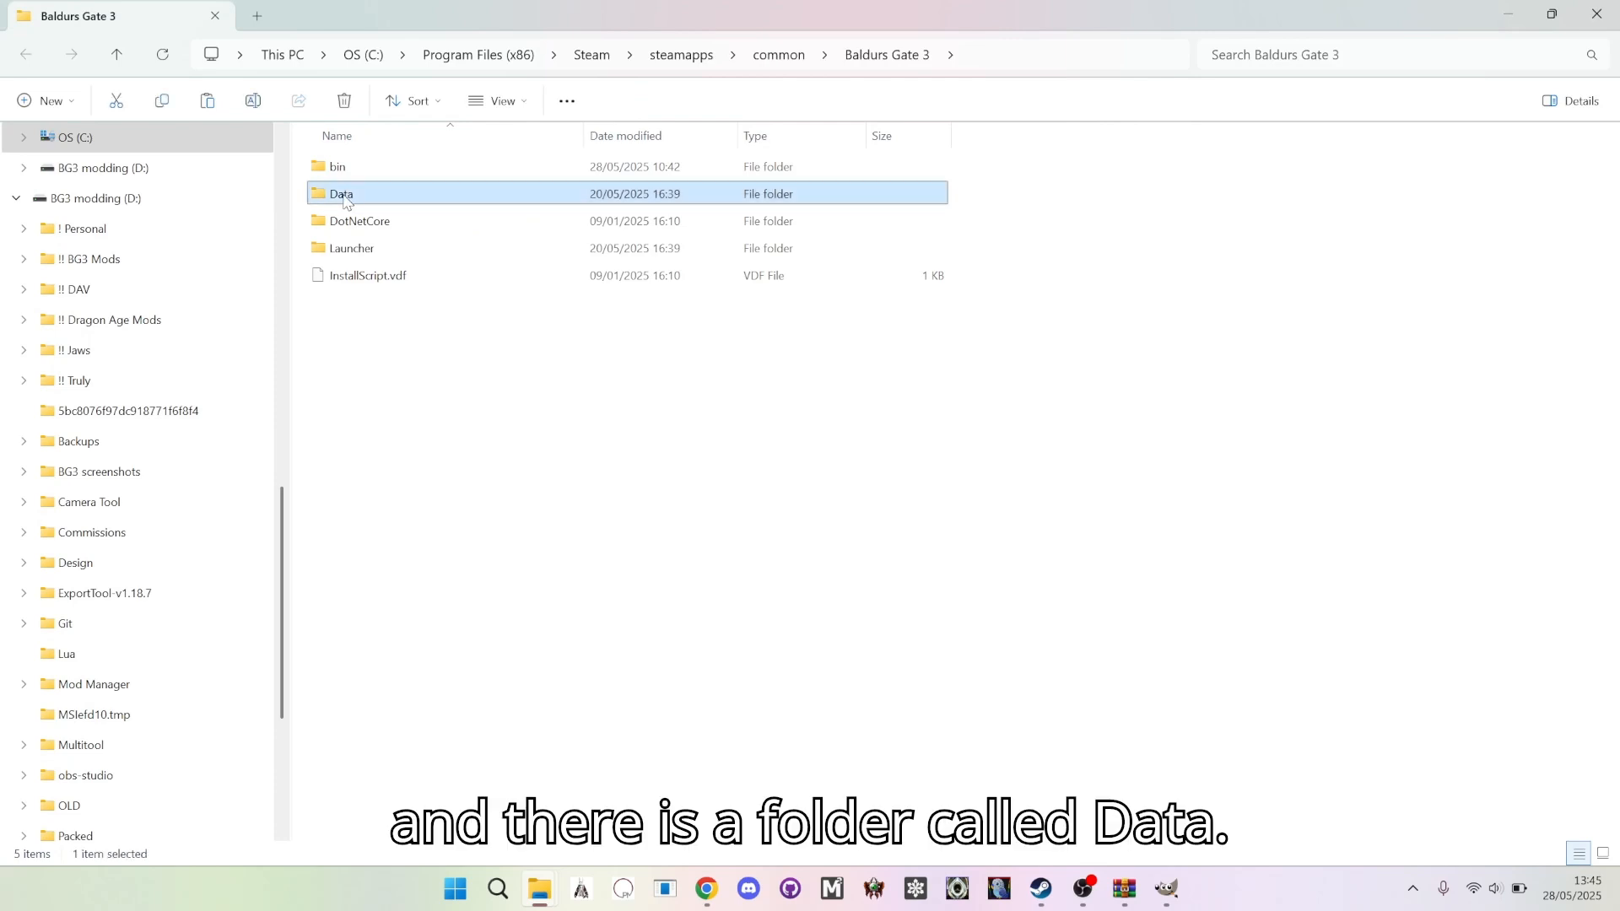
Try to paste the copied folder into the game's Data folder, cancel the file replacement and return to the "Adding makeup or tattoos of choice" folder
{"action": "right_click", "coordinate": [1265, 327]}
{"action": "left_click", "coordinate": [1297, 342]}
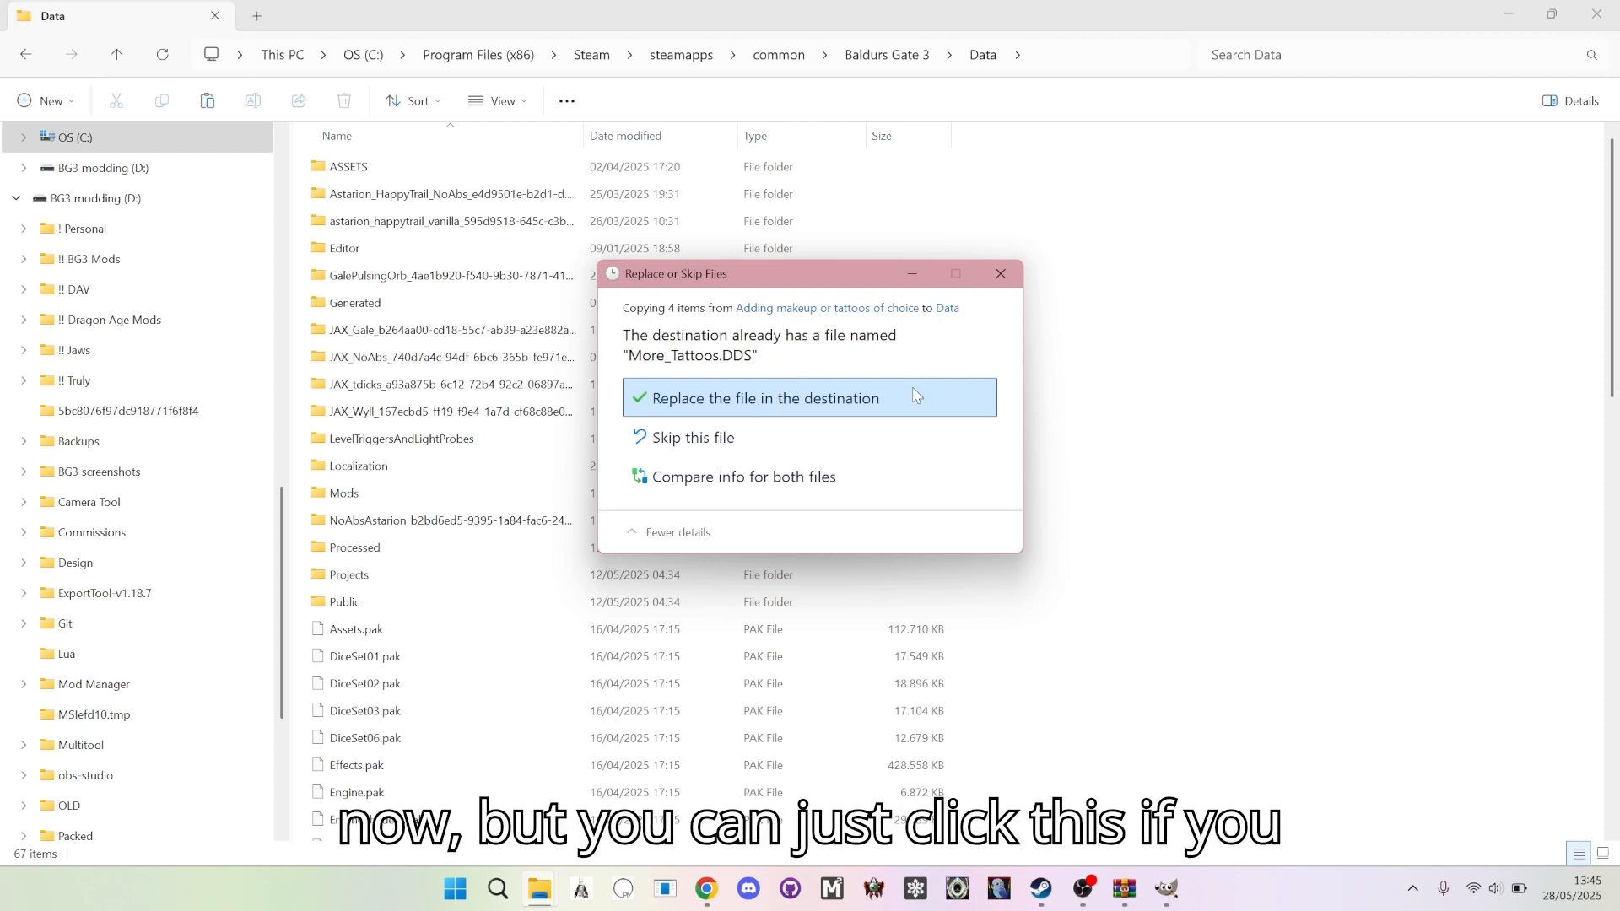
{"action": "left_click", "coordinate": [998, 280]}
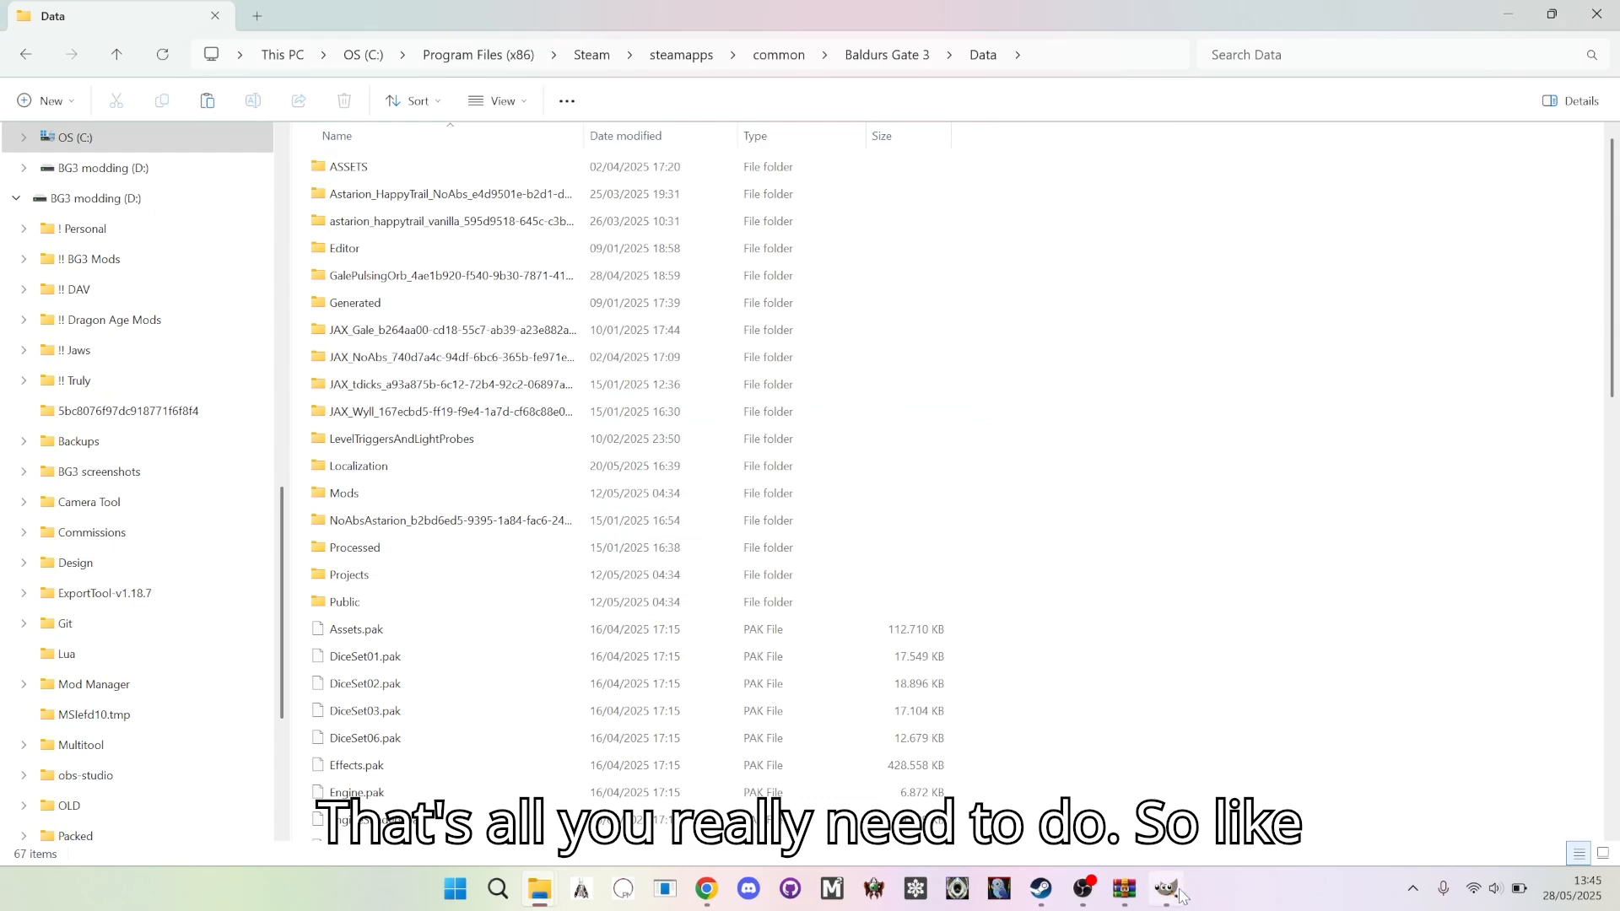
{"action": "left_click", "coordinate": [1596, 13]}
{"action": "left_click", "coordinate": [544, 890]}
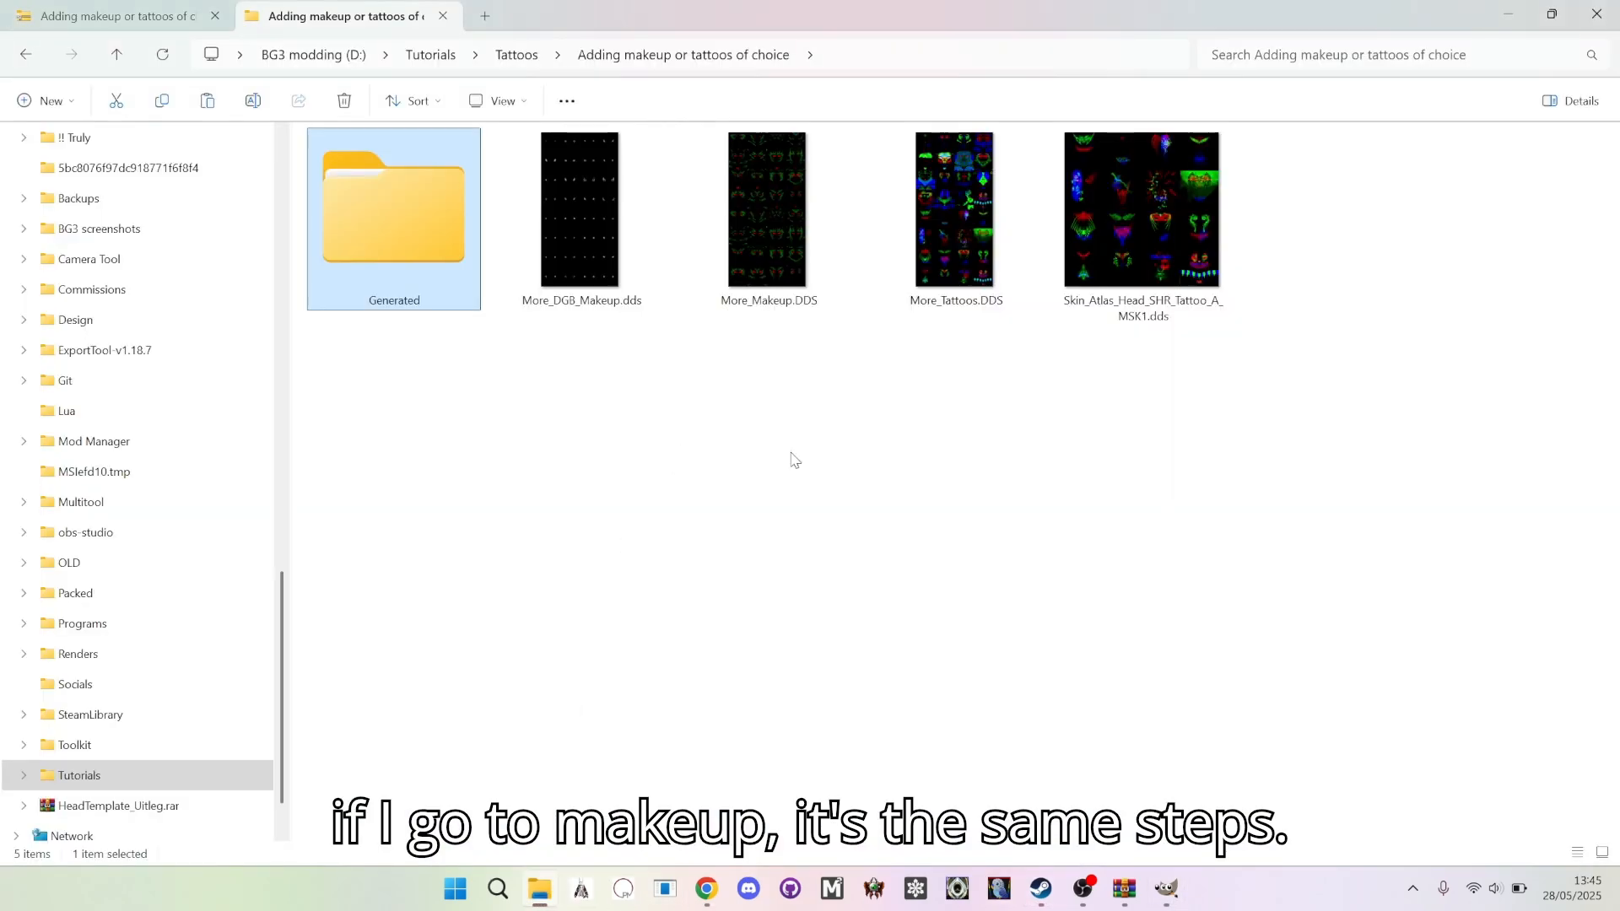